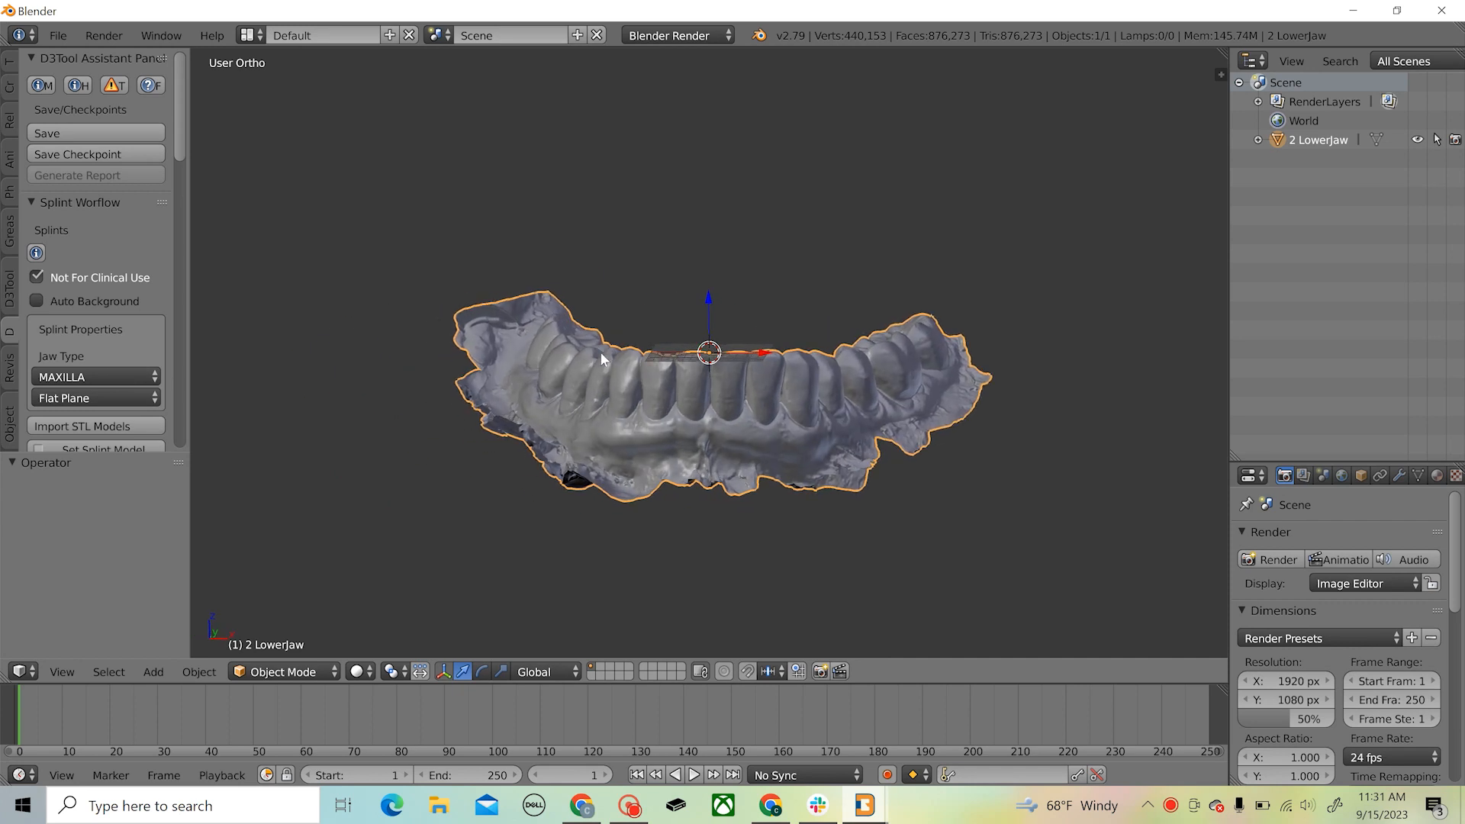
Add a plane mesh at the scene origin alongside the lower jaw scan
middle_drag(806, 441, 815, 437)
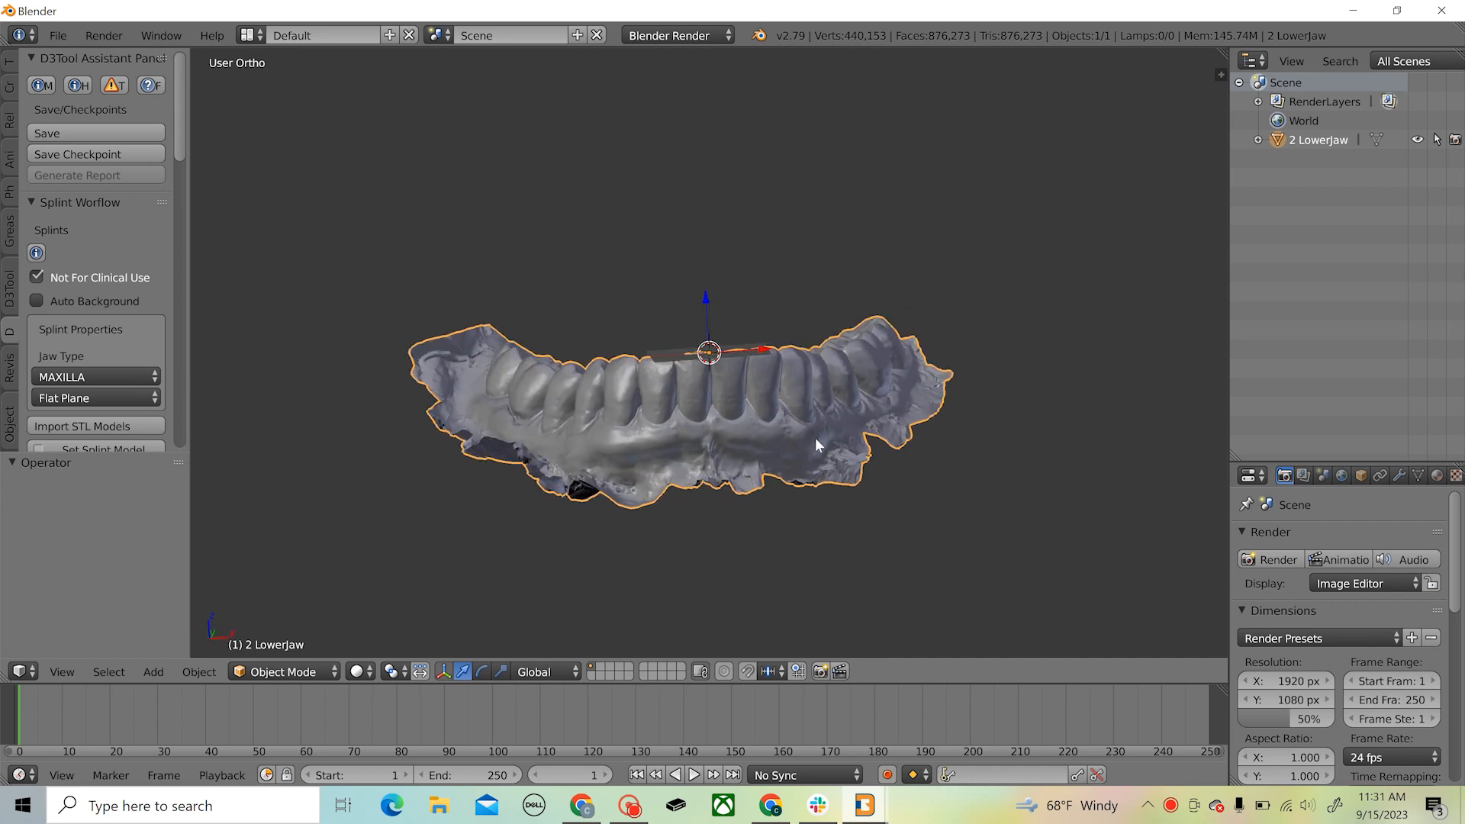
middle_drag(610, 443, 580, 397)
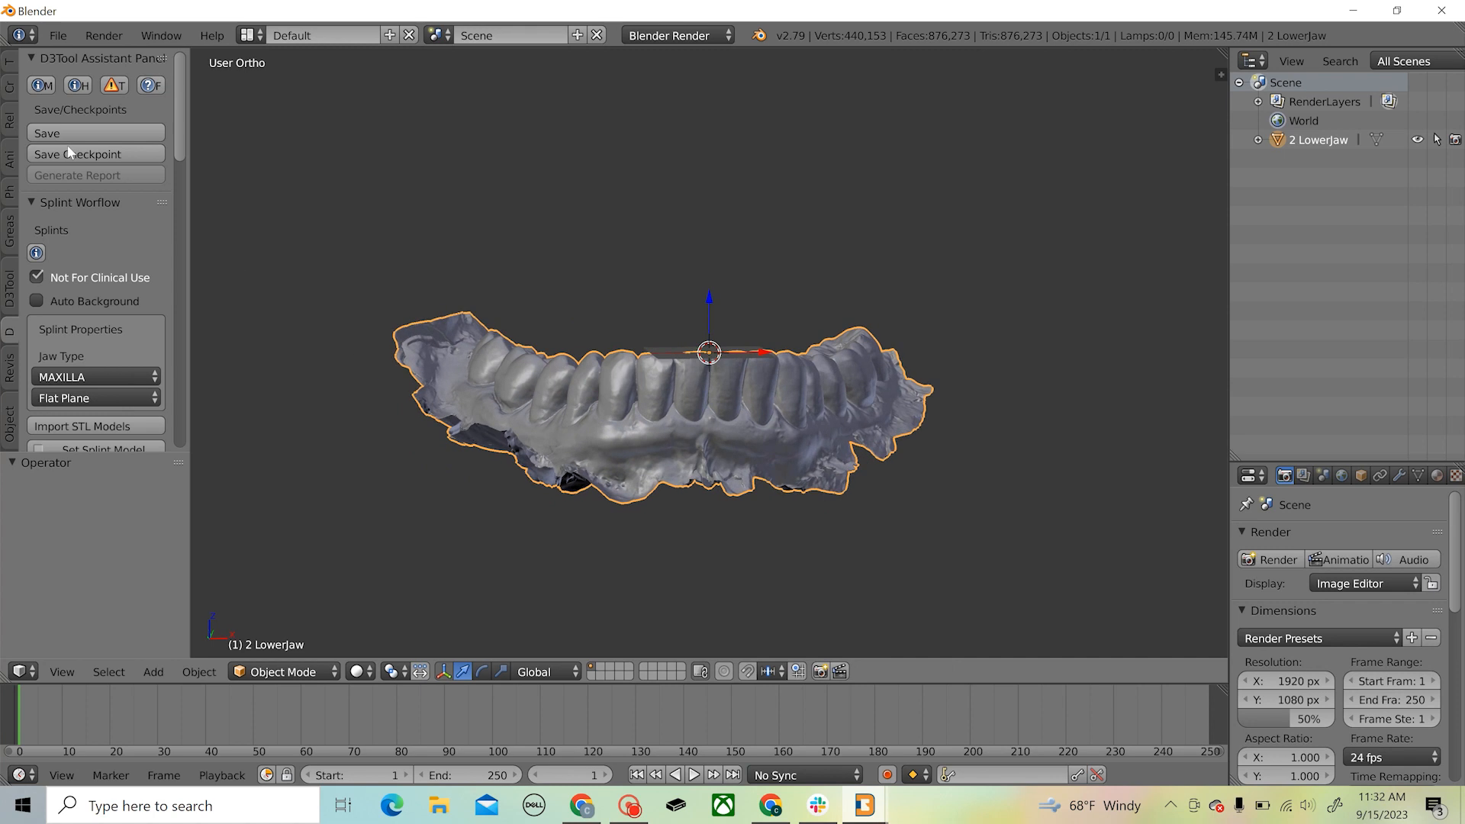
click(8, 88)
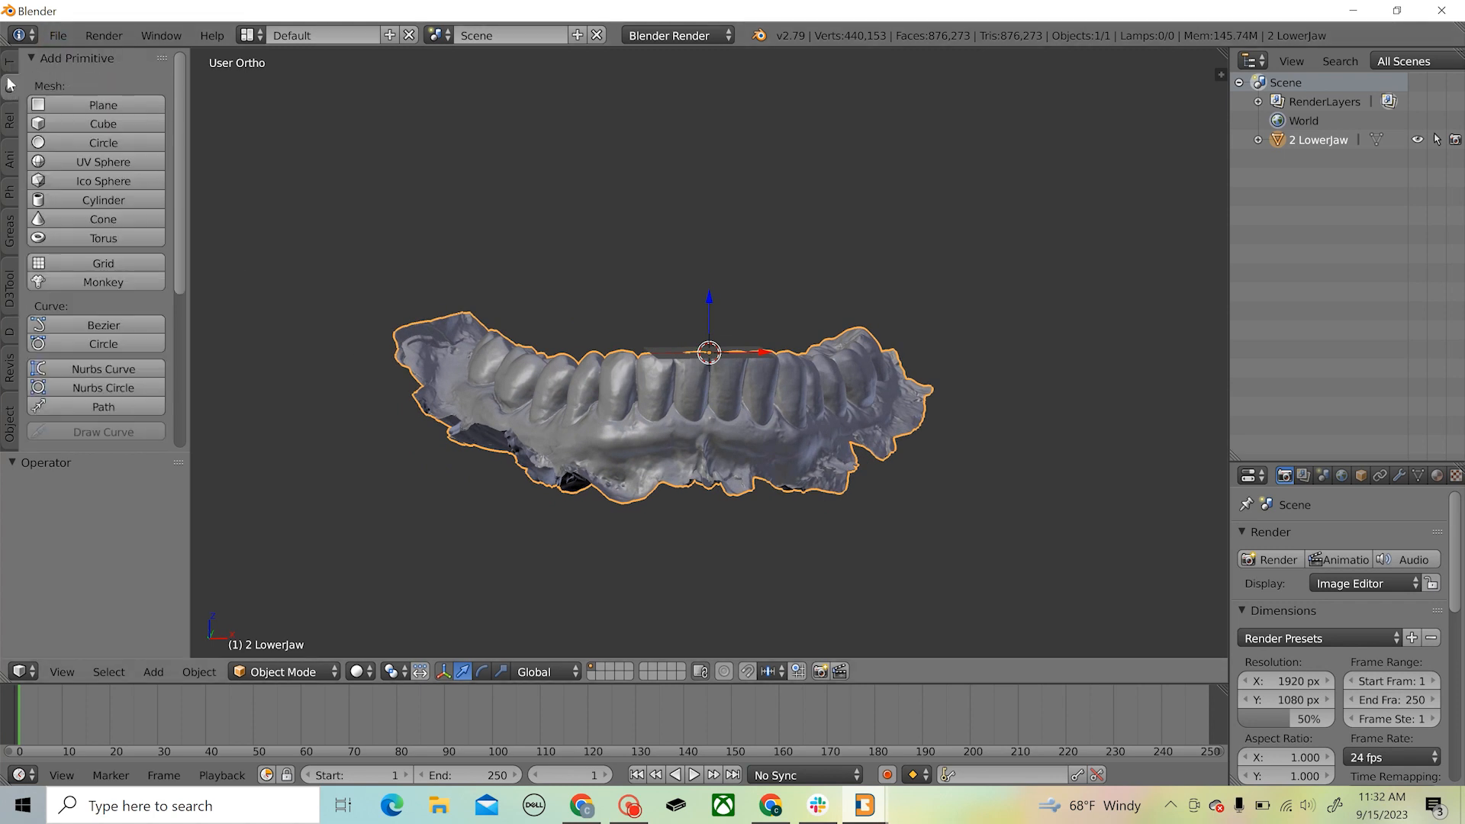
click(107, 107)
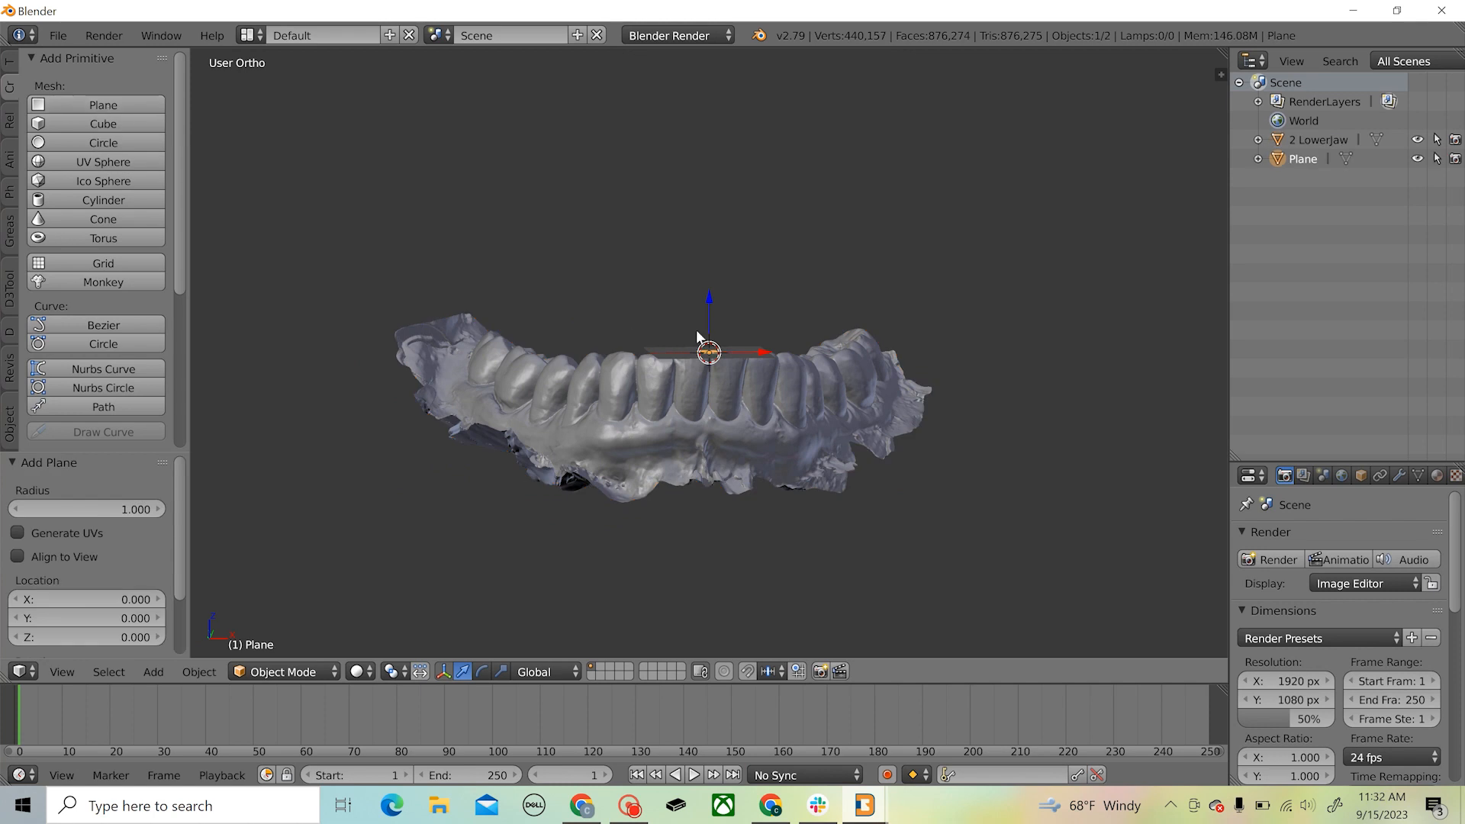
Scale the plane to a resize vector of 30 in X and 30 in Y
middle_drag(732, 321, 697, 364)
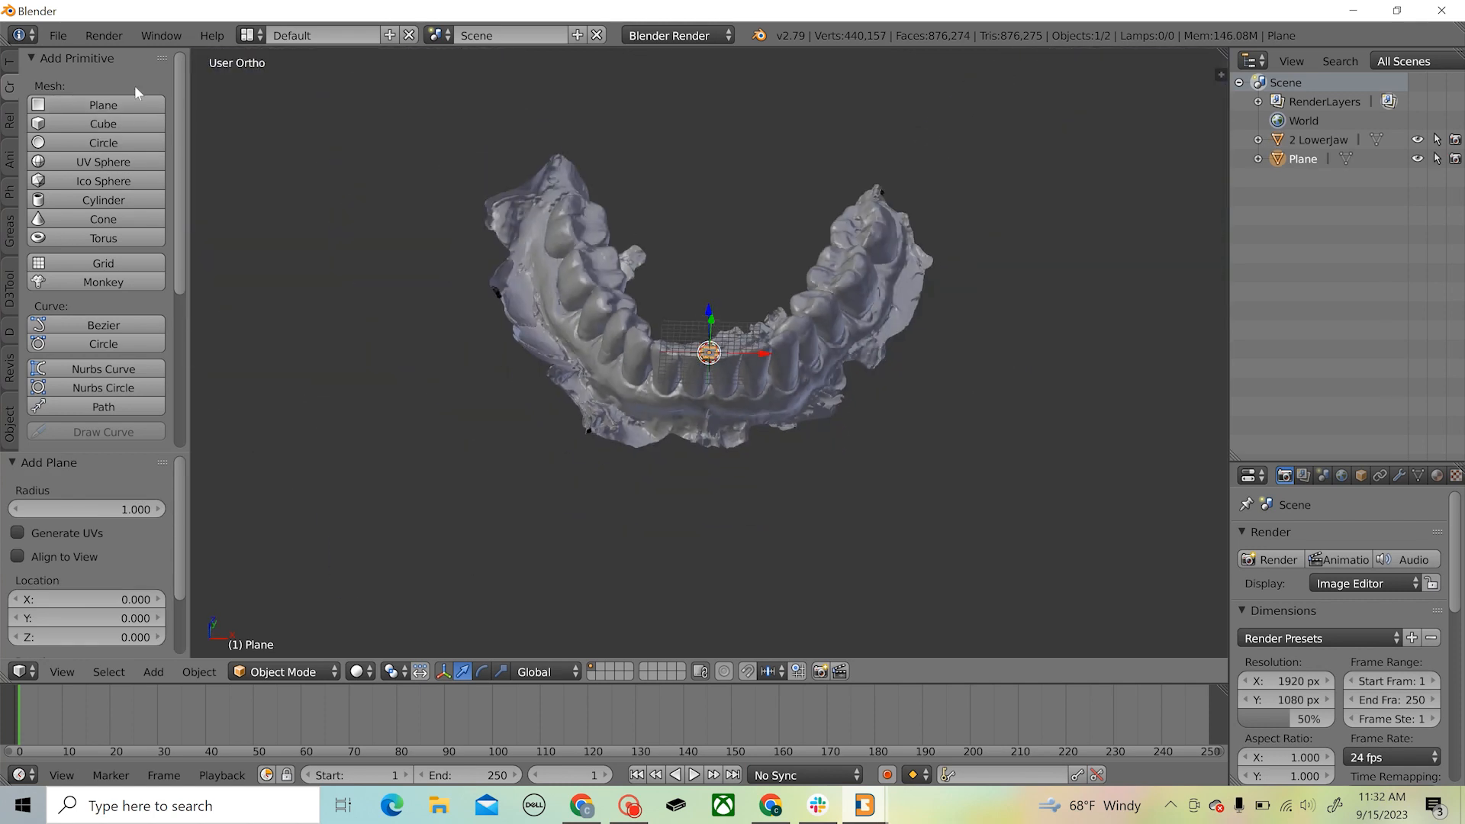
click(10, 64)
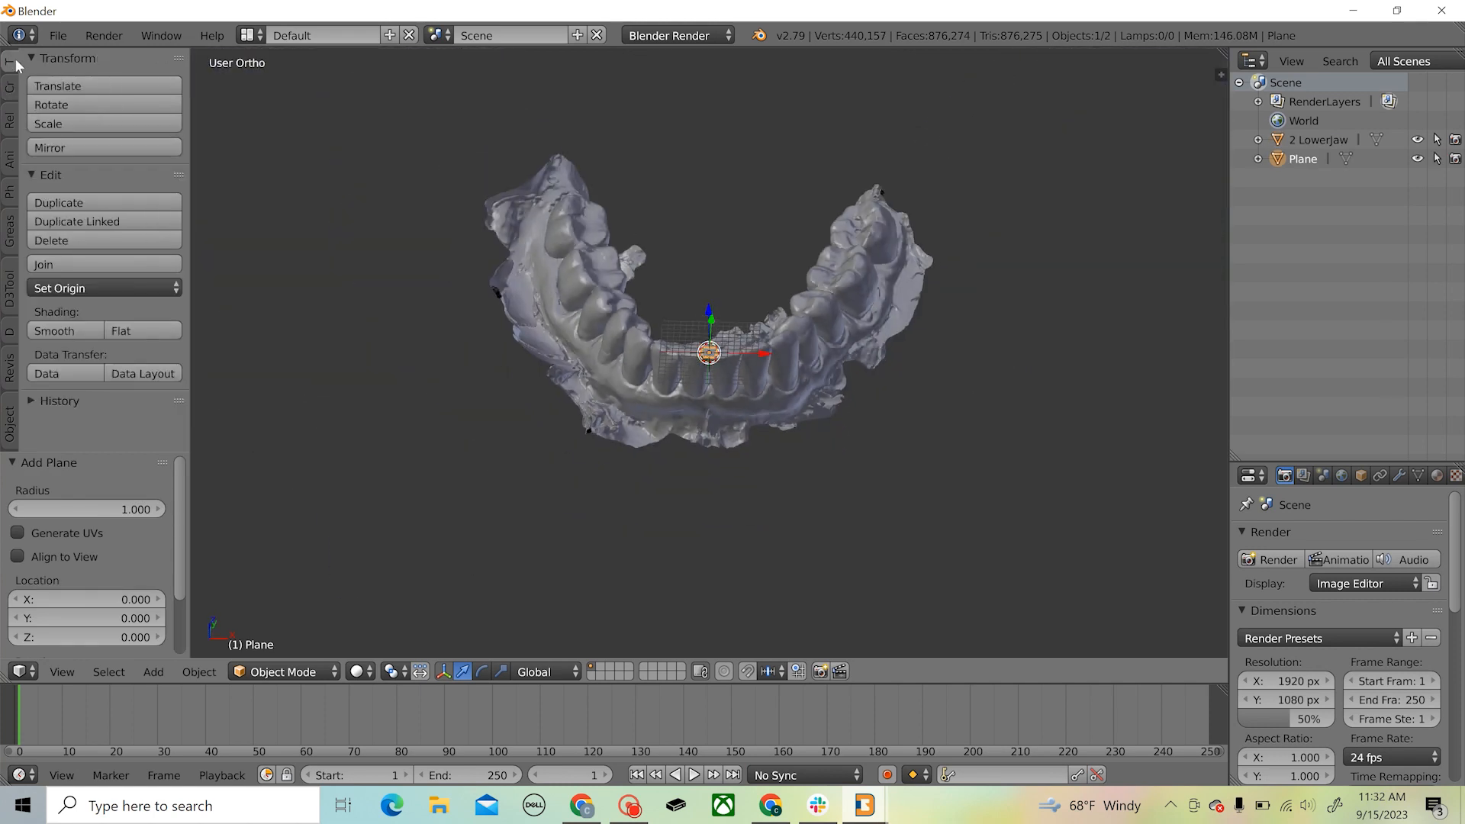
click(75, 121)
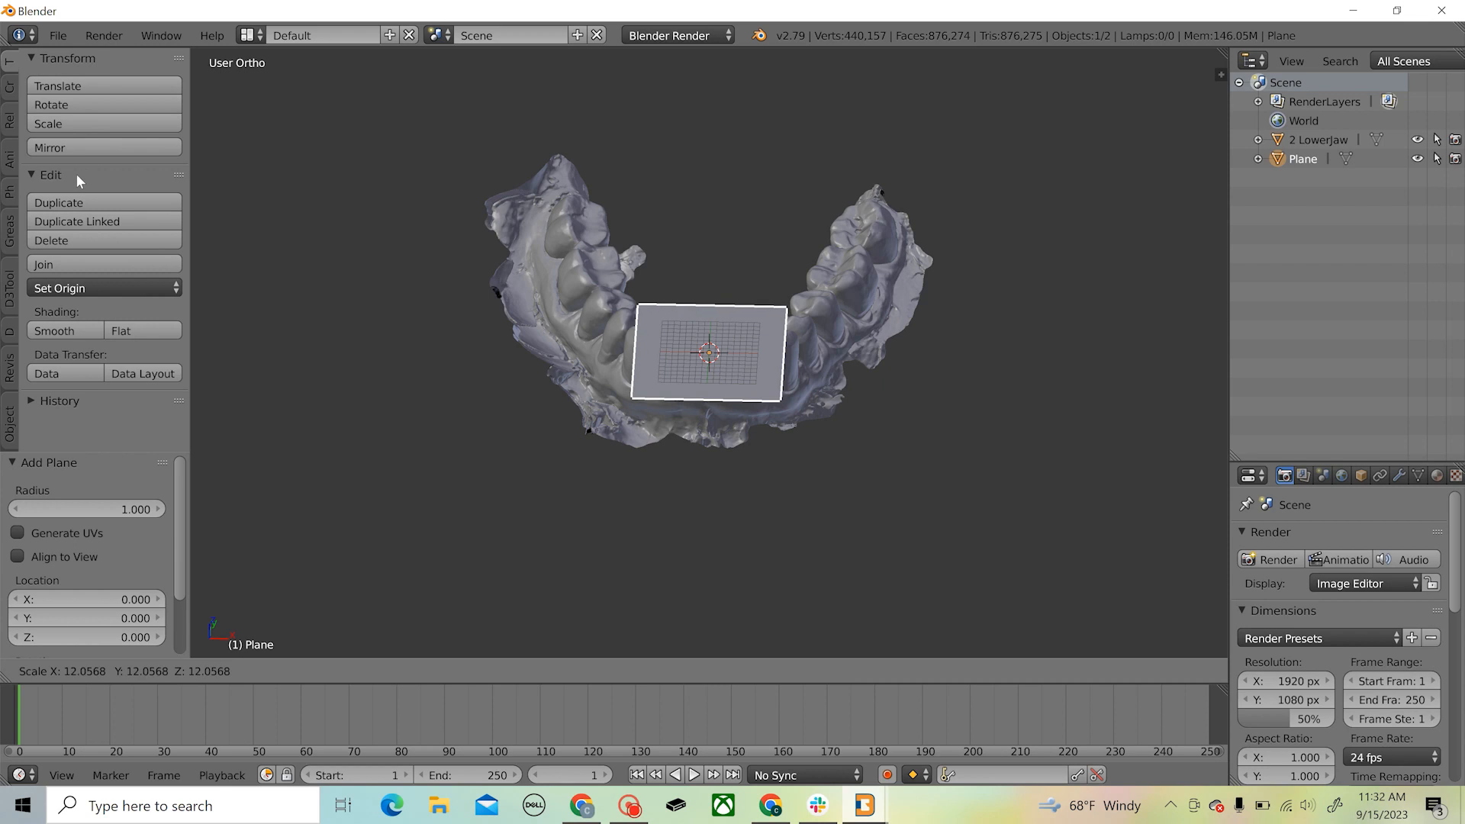
click(1044, 458)
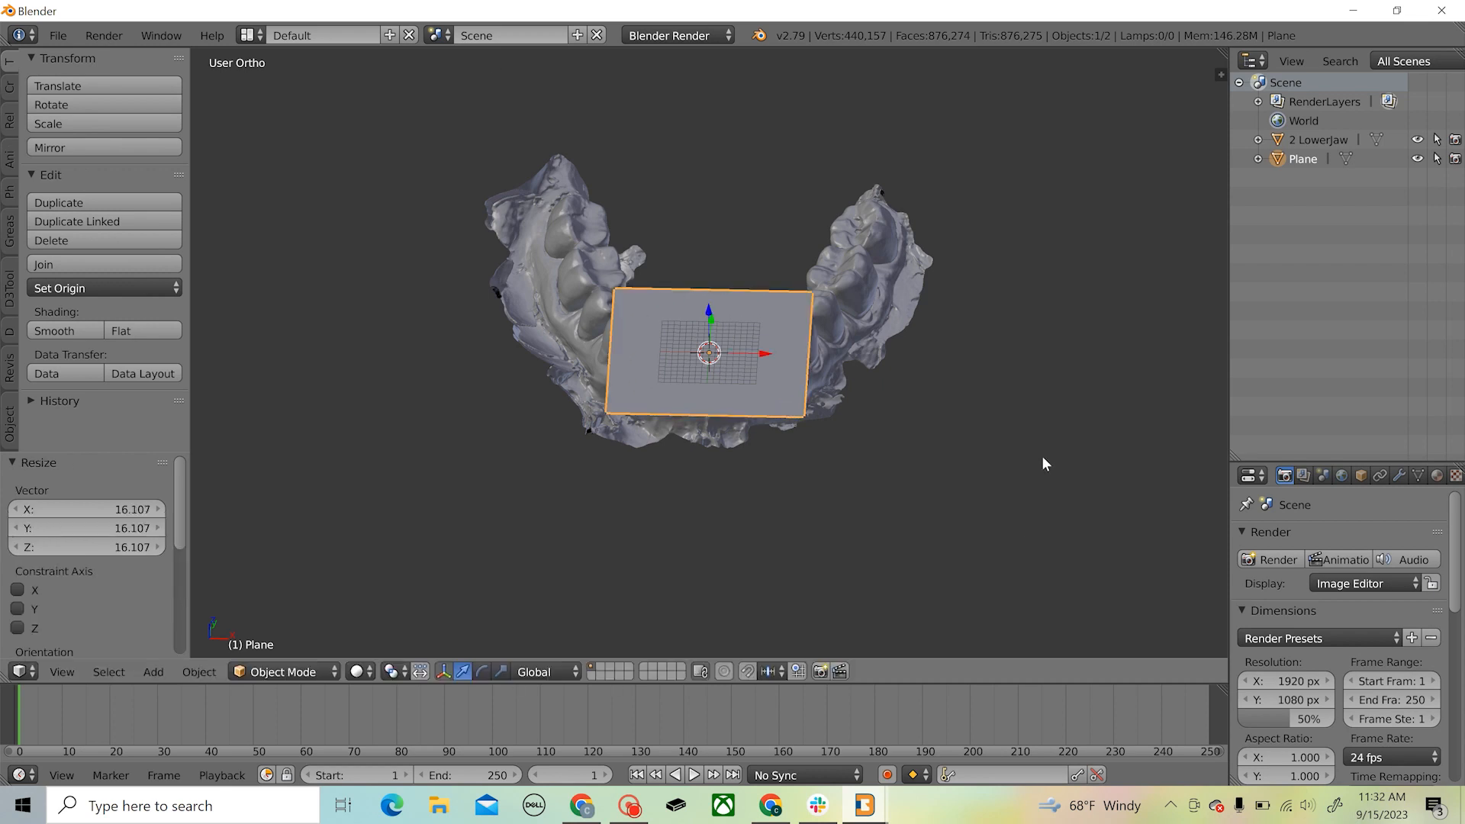
click(142, 508)
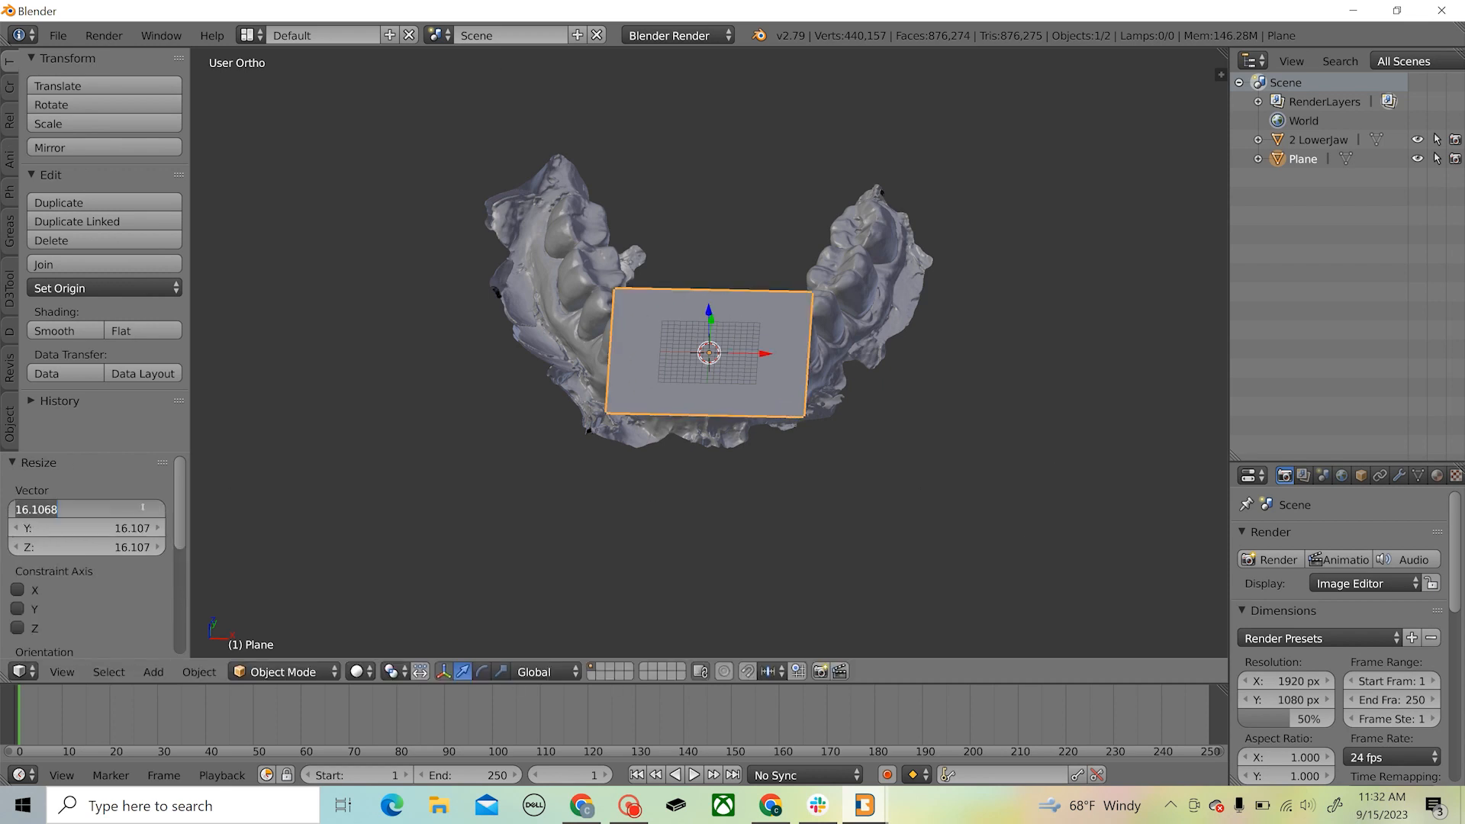
text(30)
key(Return)
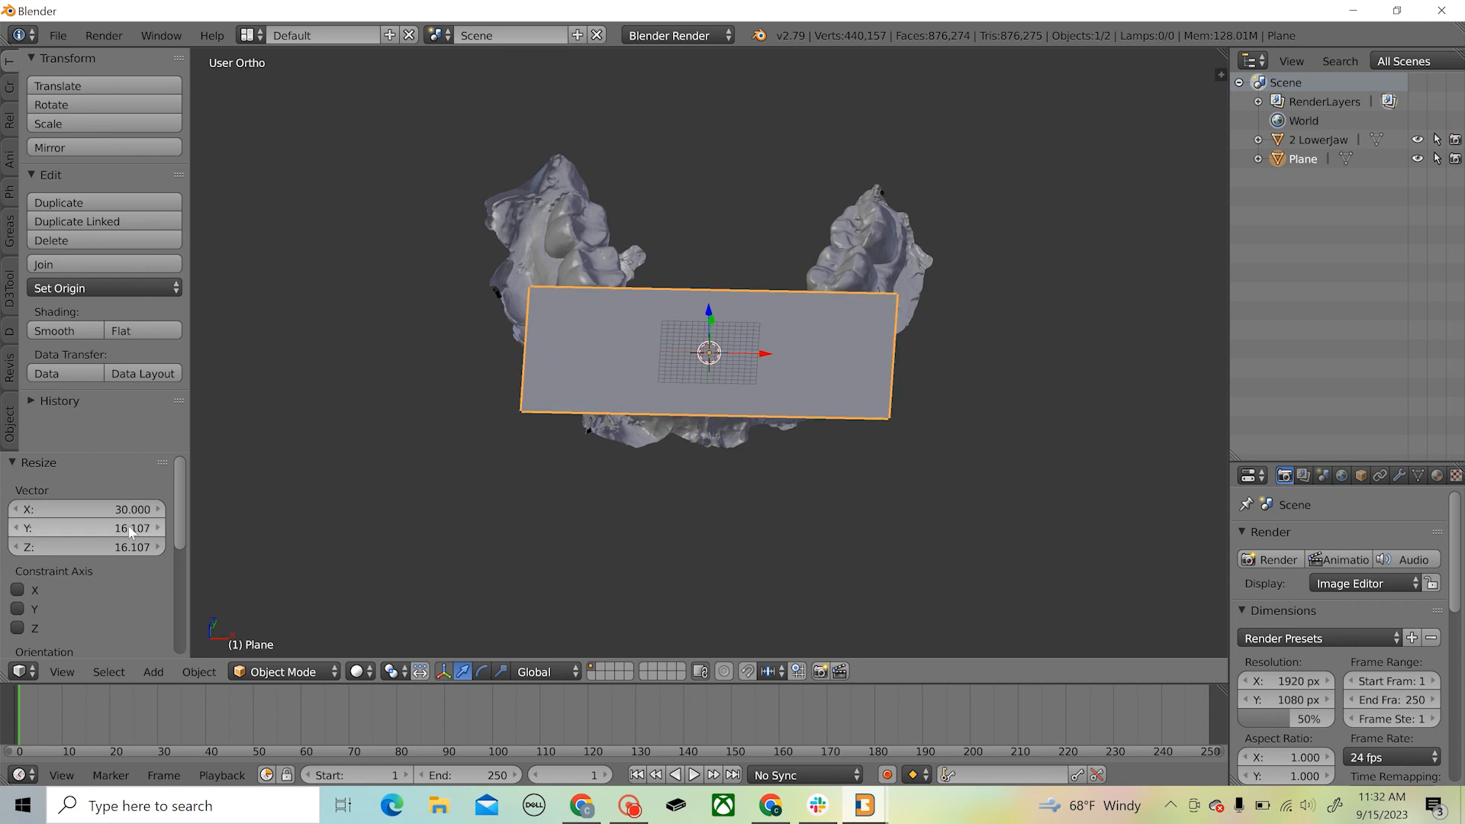
click(131, 529)
text(30)
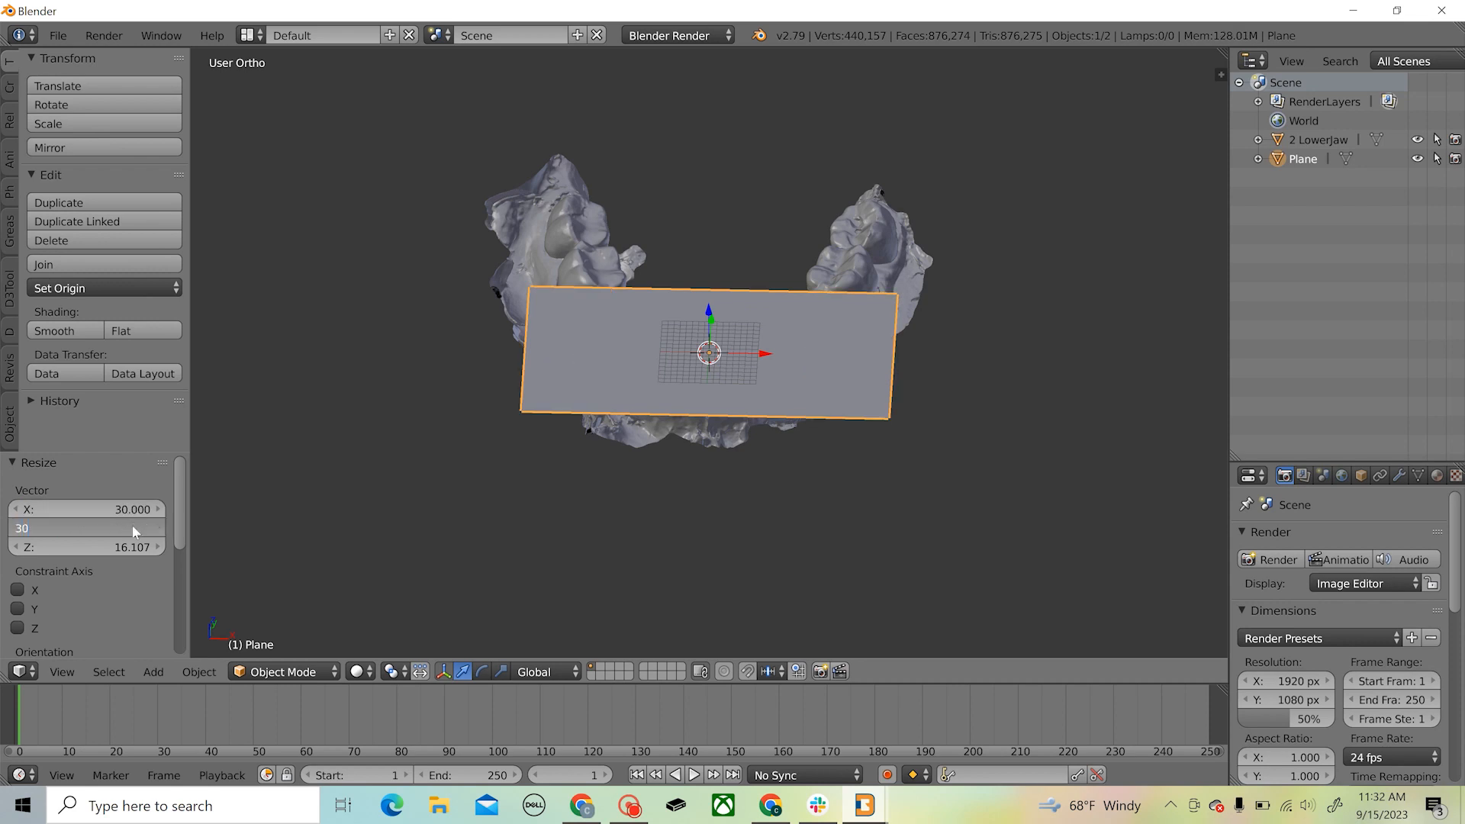
key(Return)
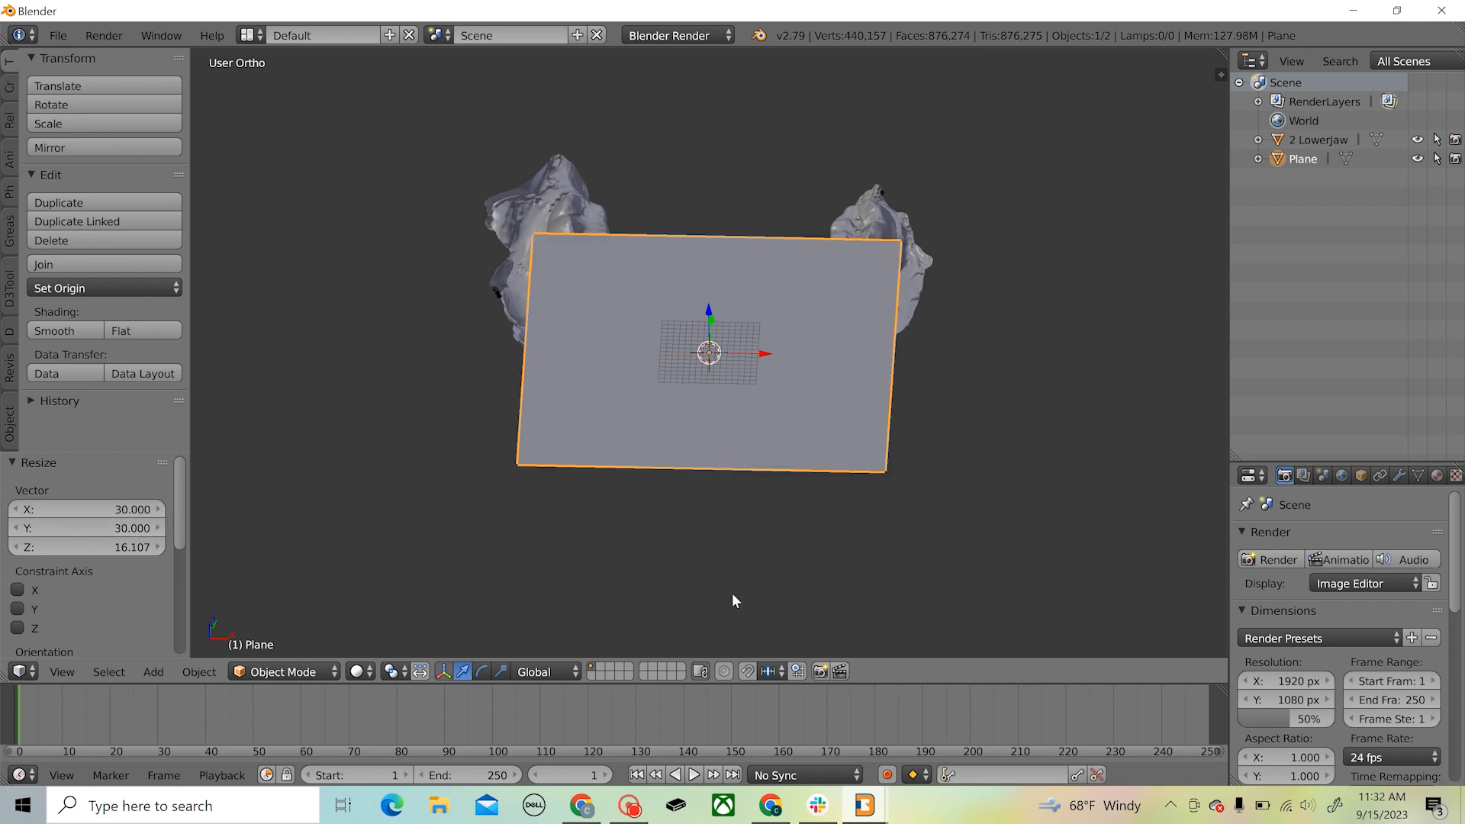
Select the plane again and move it about 19.3 along Y so it covers the jaw
middle_drag(733, 601, 677, 461)
right_click(594, 448)
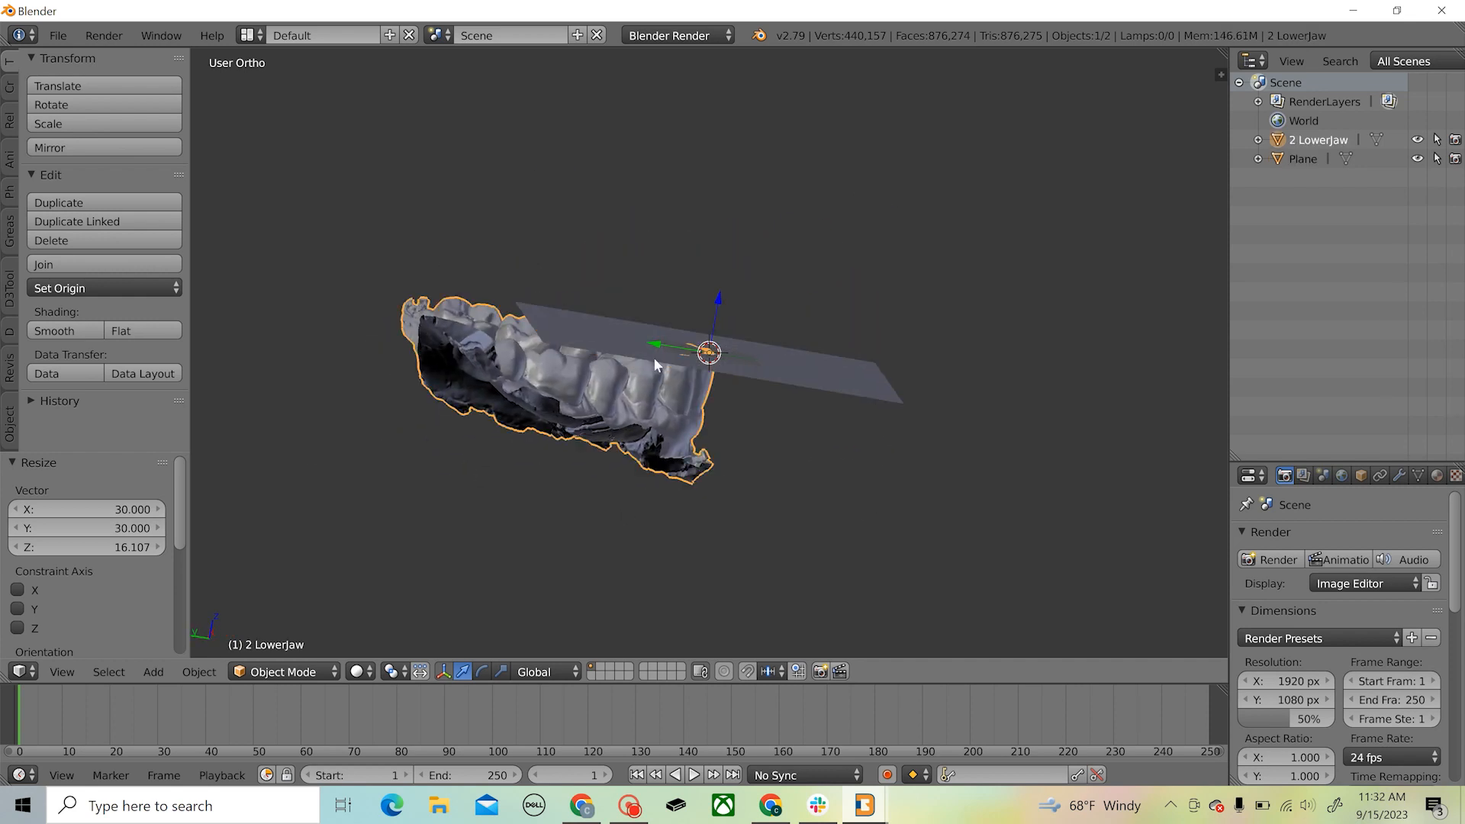
click(807, 372)
middle_drag(795, 409, 884, 423)
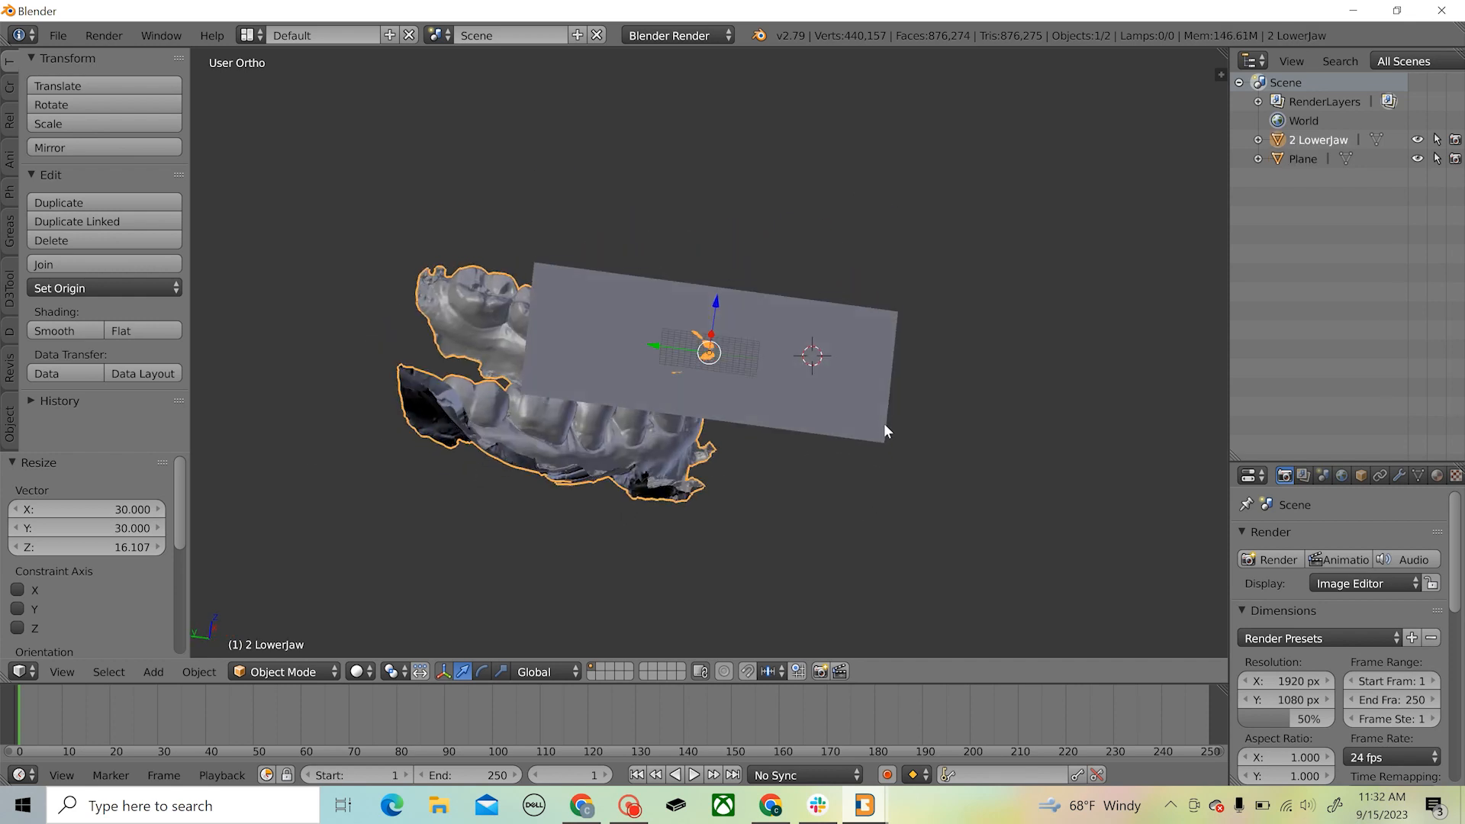
click(1308, 157)
middle_drag(898, 208, 673, 350)
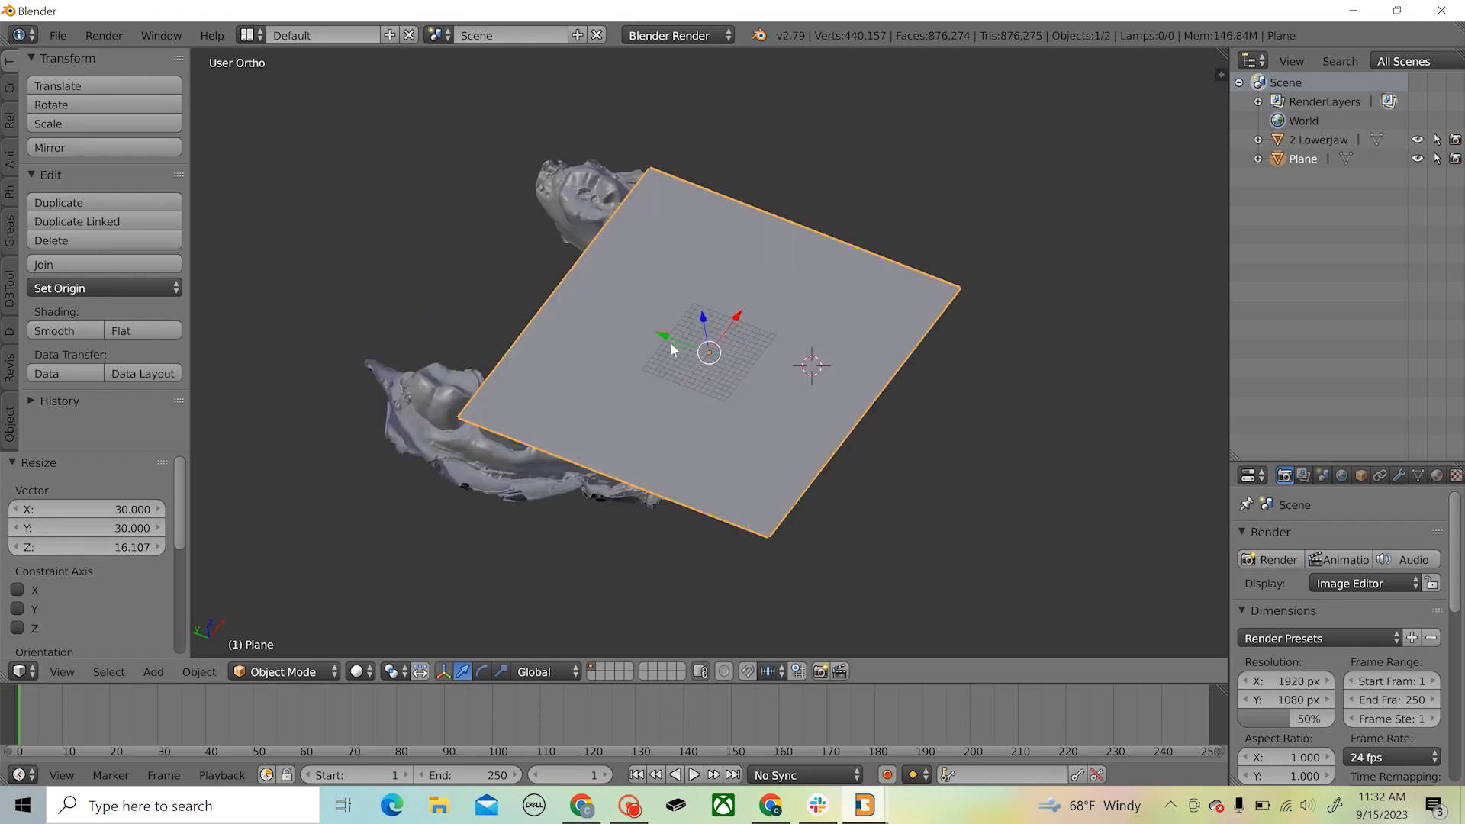
drag(668, 338, 567, 295)
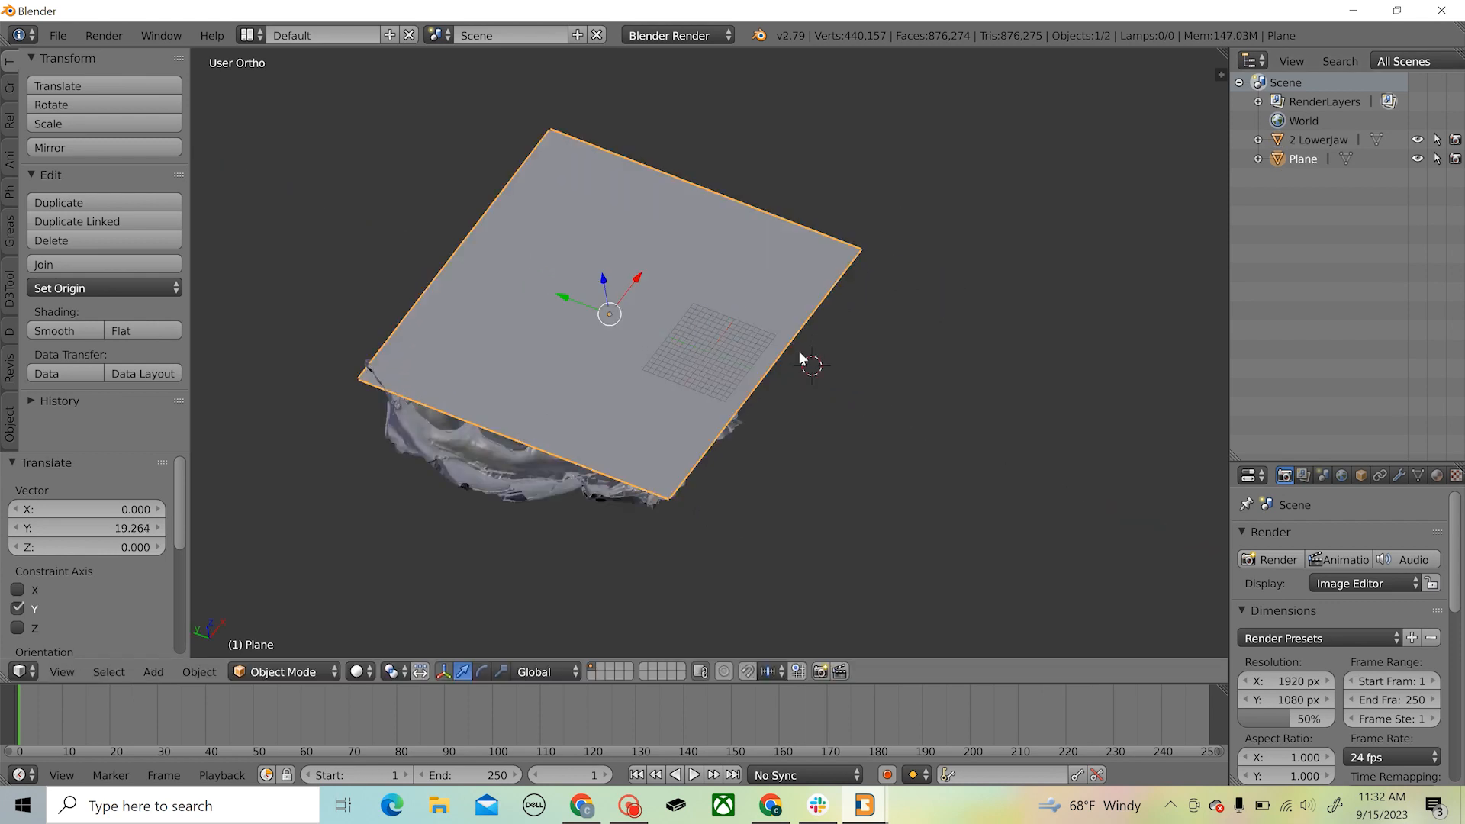
Lower the plane about 4.3 along Z into the teeth and centre it over the arch, shifting it about 1.3 along X
middle_drag(897, 447, 1025, 286)
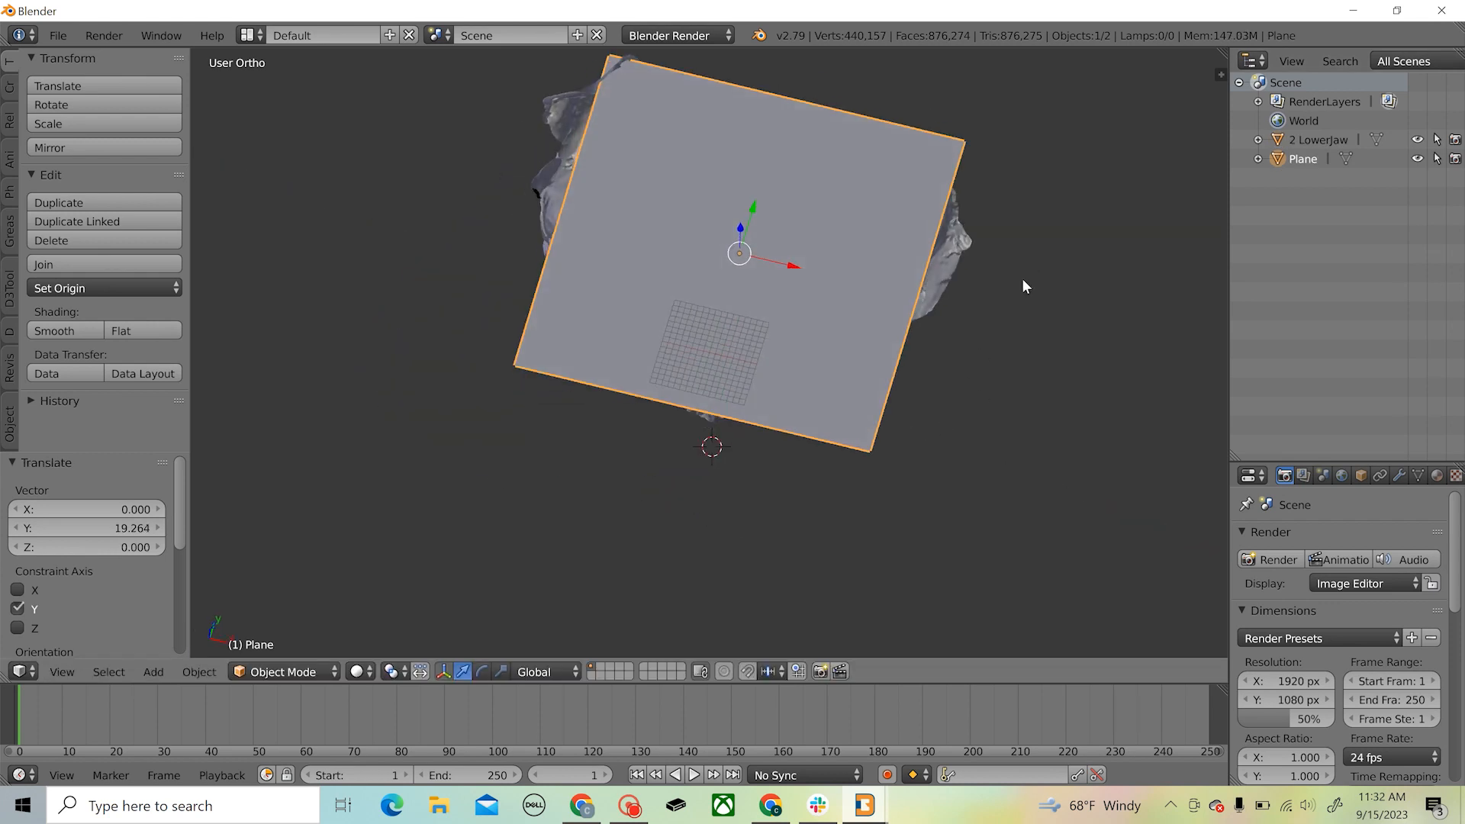
mouse_move(785, 269)
mouse_down()
mouse_move(827, 282)
mouse_move(780, 268)
mouse_move(794, 248)
mouse_up()
middle_drag(690, 462, 738, 264)
mouse_move(713, 281)
mouse_down()
mouse_move(707, 323)
mouse_move(708, 309)
mouse_up()
middle_drag(774, 252, 789, 214)
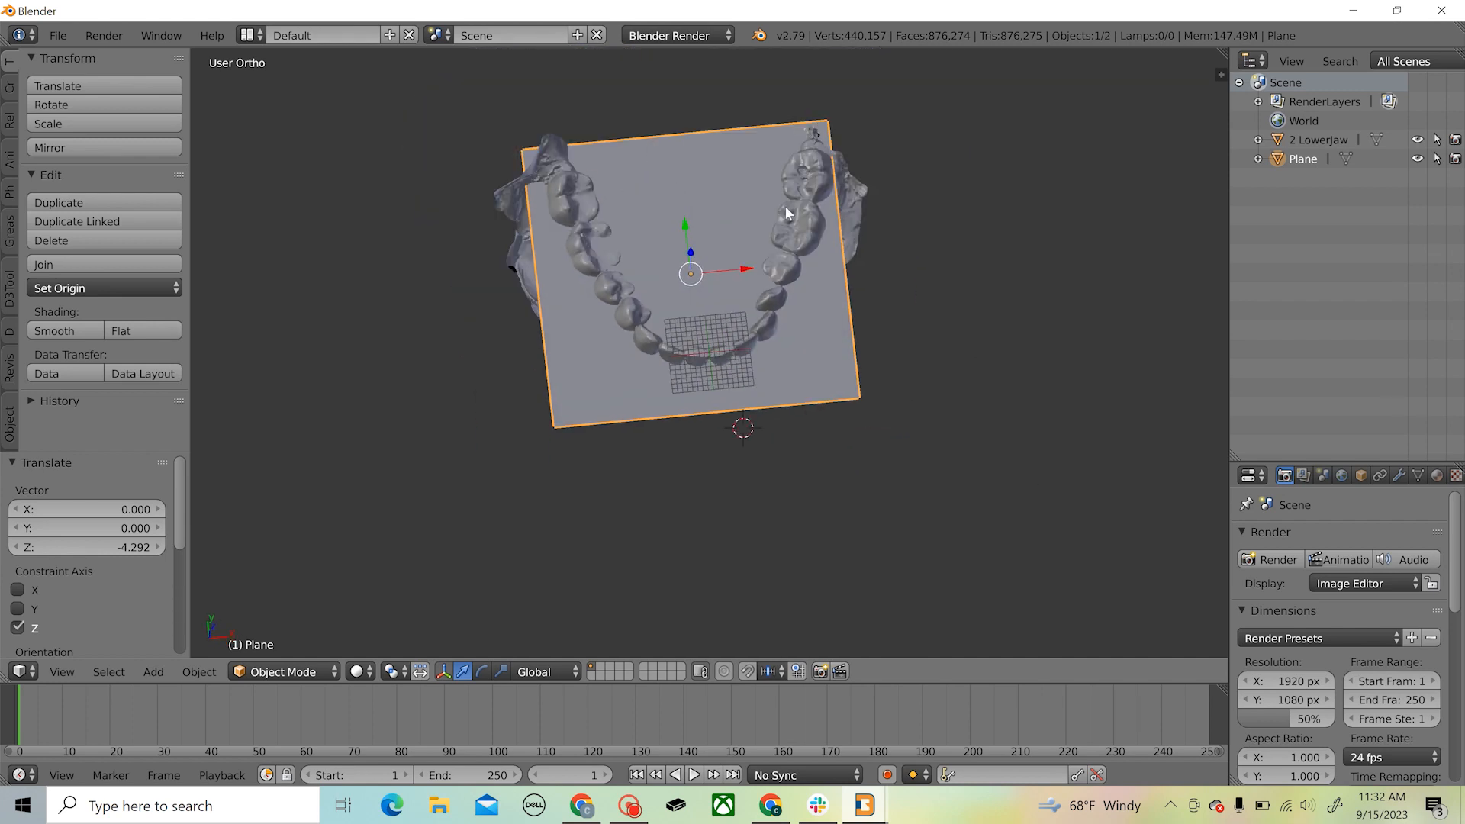
drag(684, 218, 685, 198)
drag(740, 244, 745, 246)
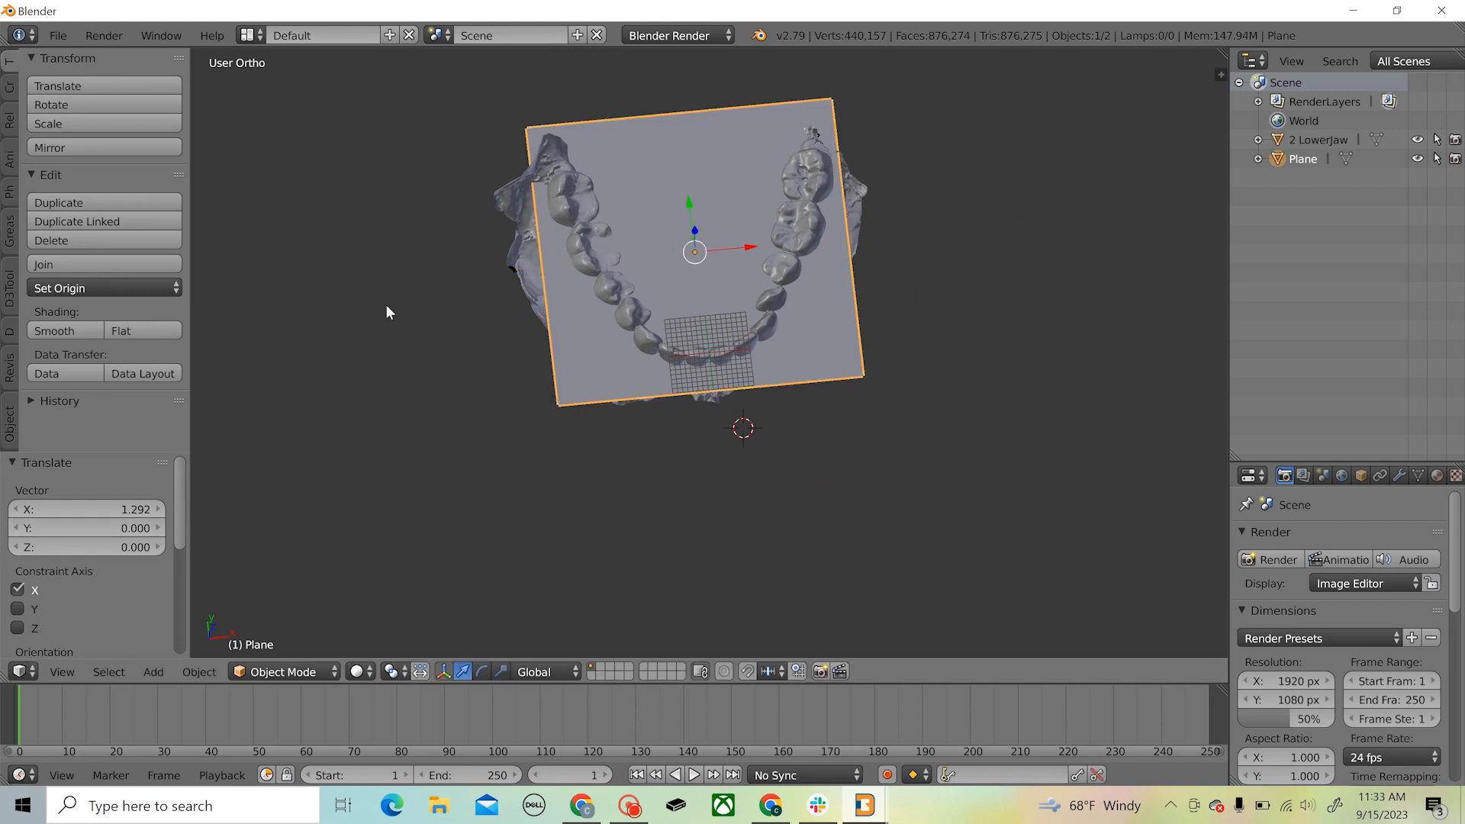
Scale the plane up by a factor of about 1.18 and raise it about 6.4 along Z above the teeth
click(113, 123)
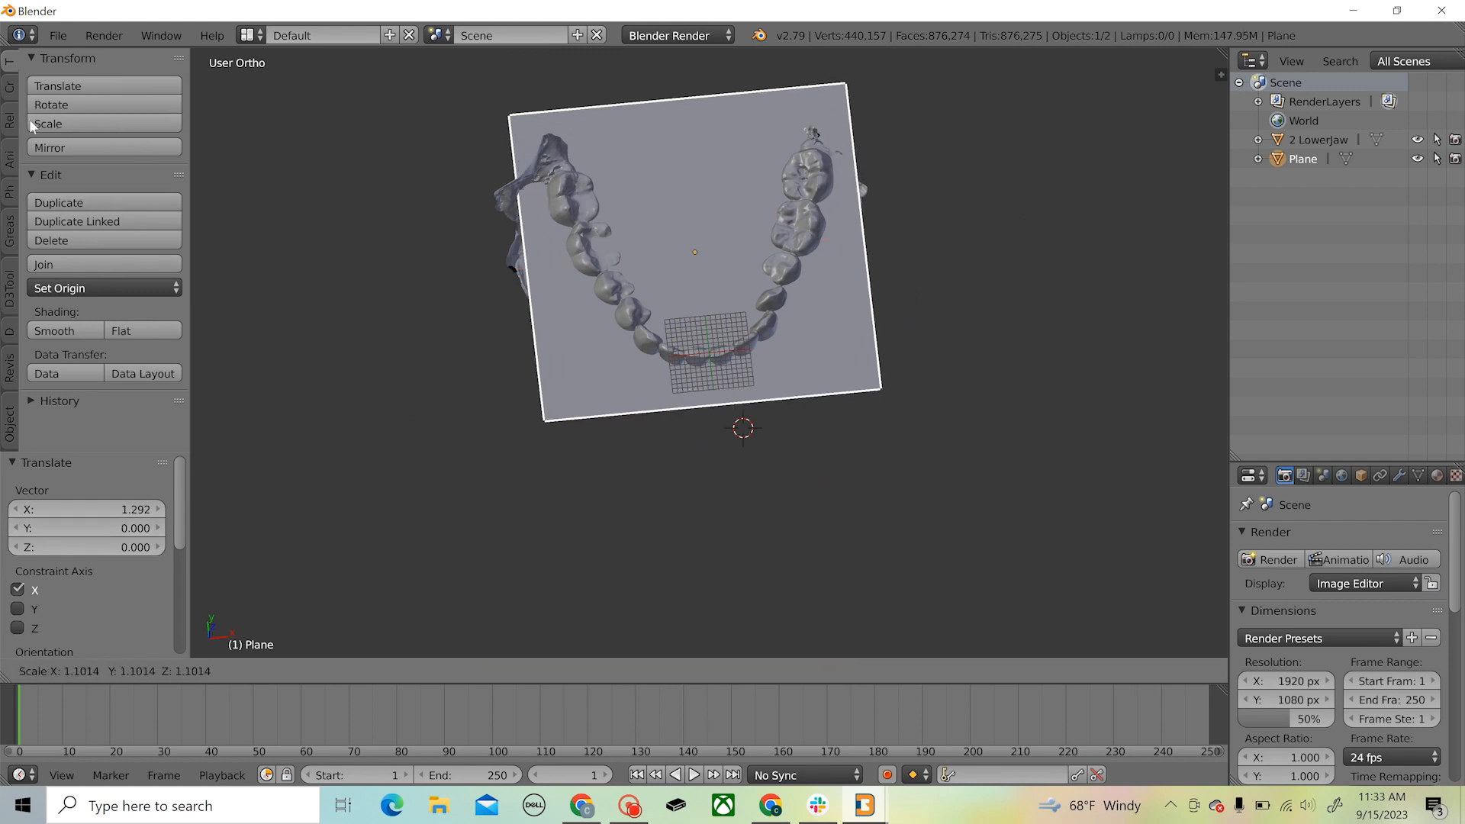
click(4, 124)
middle_drag(651, 588, 516, 489)
scroll(515, 482, up, 4)
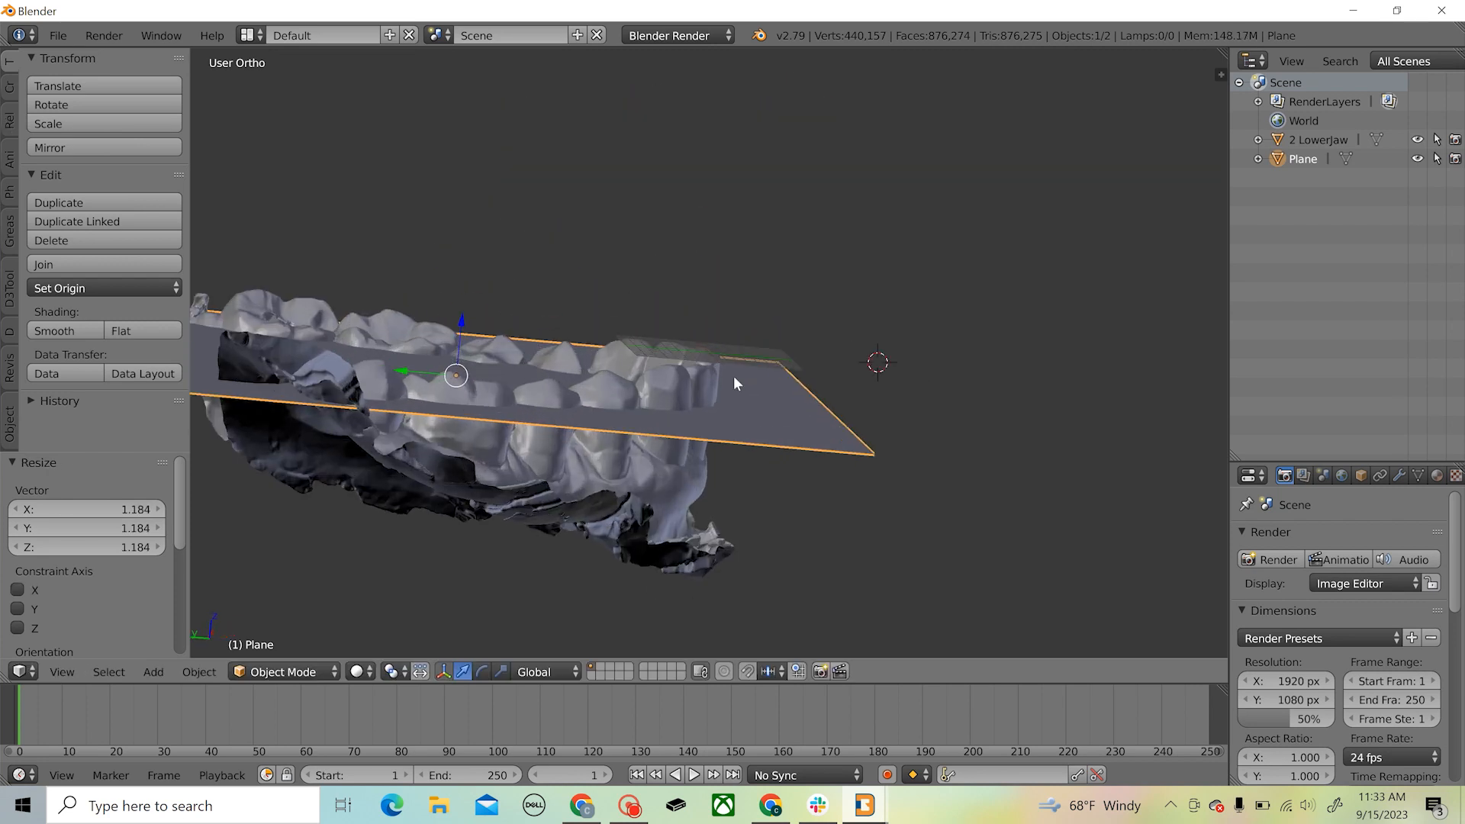
middle_drag(737, 359, 721, 328)
middle_drag(268, 379, 435, 474)
scroll(435, 468, down, 1)
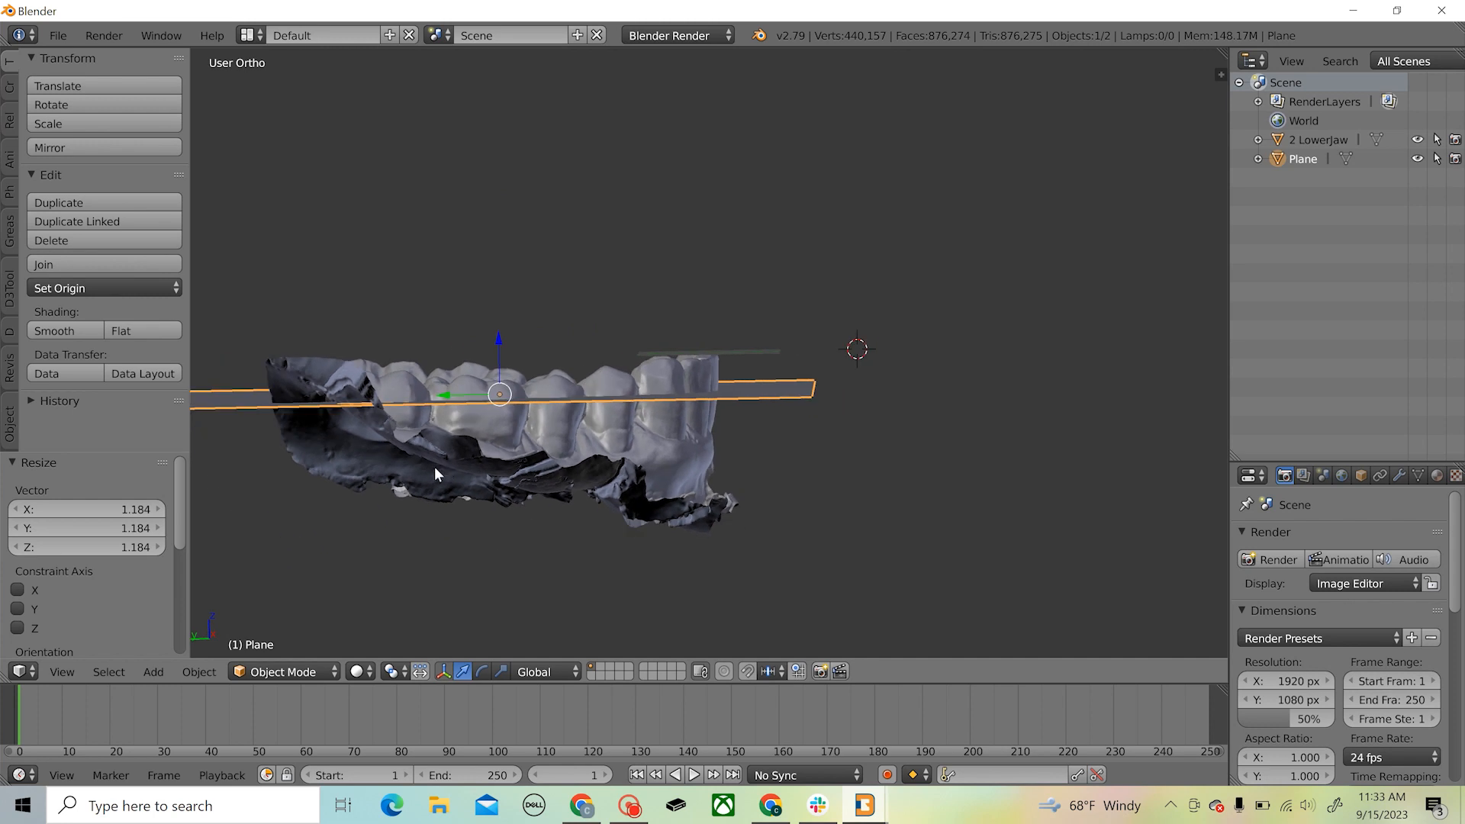
middle_drag(524, 455, 525, 422)
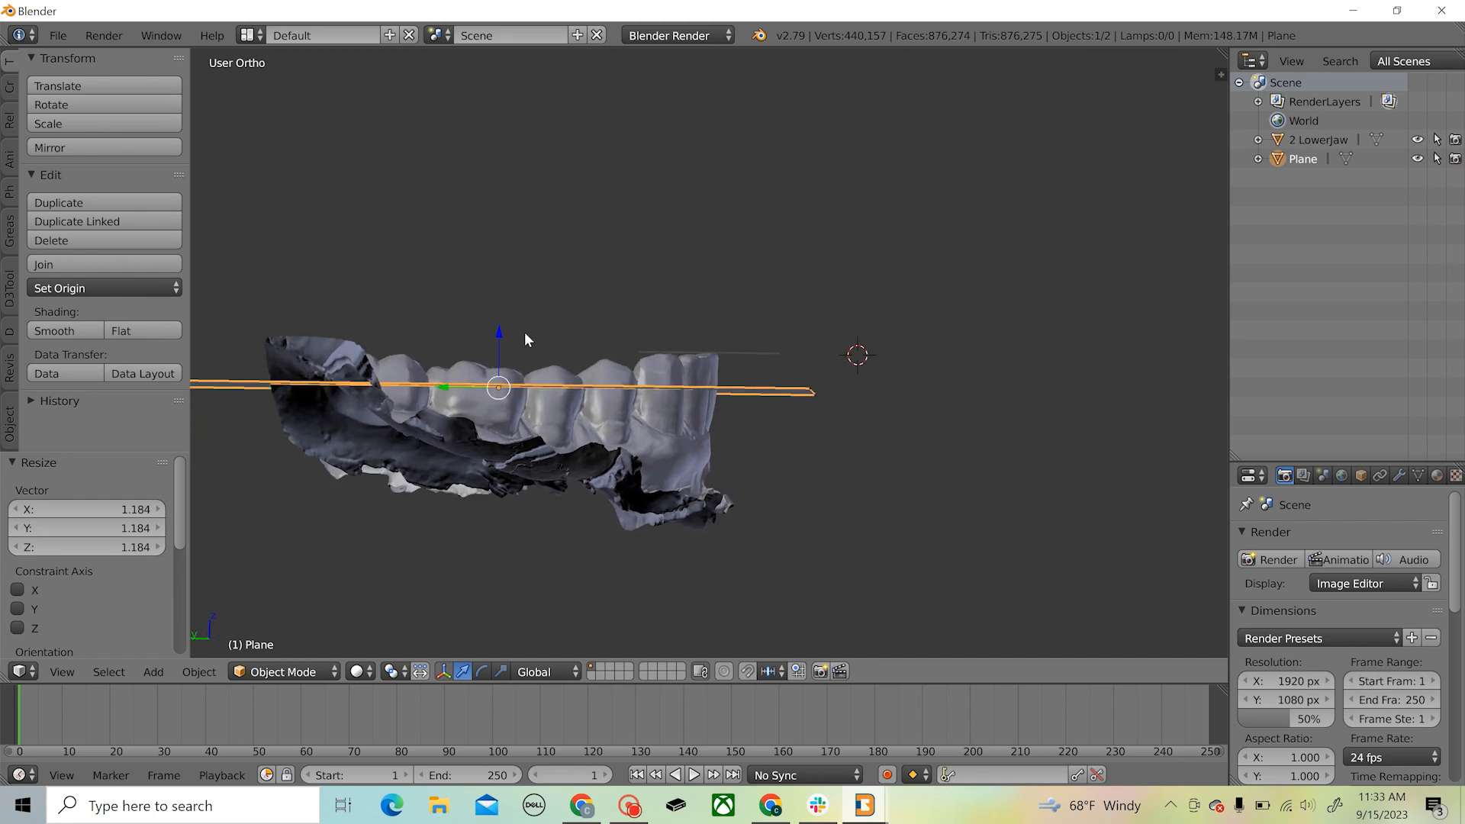
mouse_move(497, 327)
mouse_down()
mouse_move(510, 271)
mouse_move(510, 317)
mouse_up()
Rotate the plane by about -0.59° in side view and lower it about 0.18 along Z towards the teeth
middle_drag(521, 412, 730, 357)
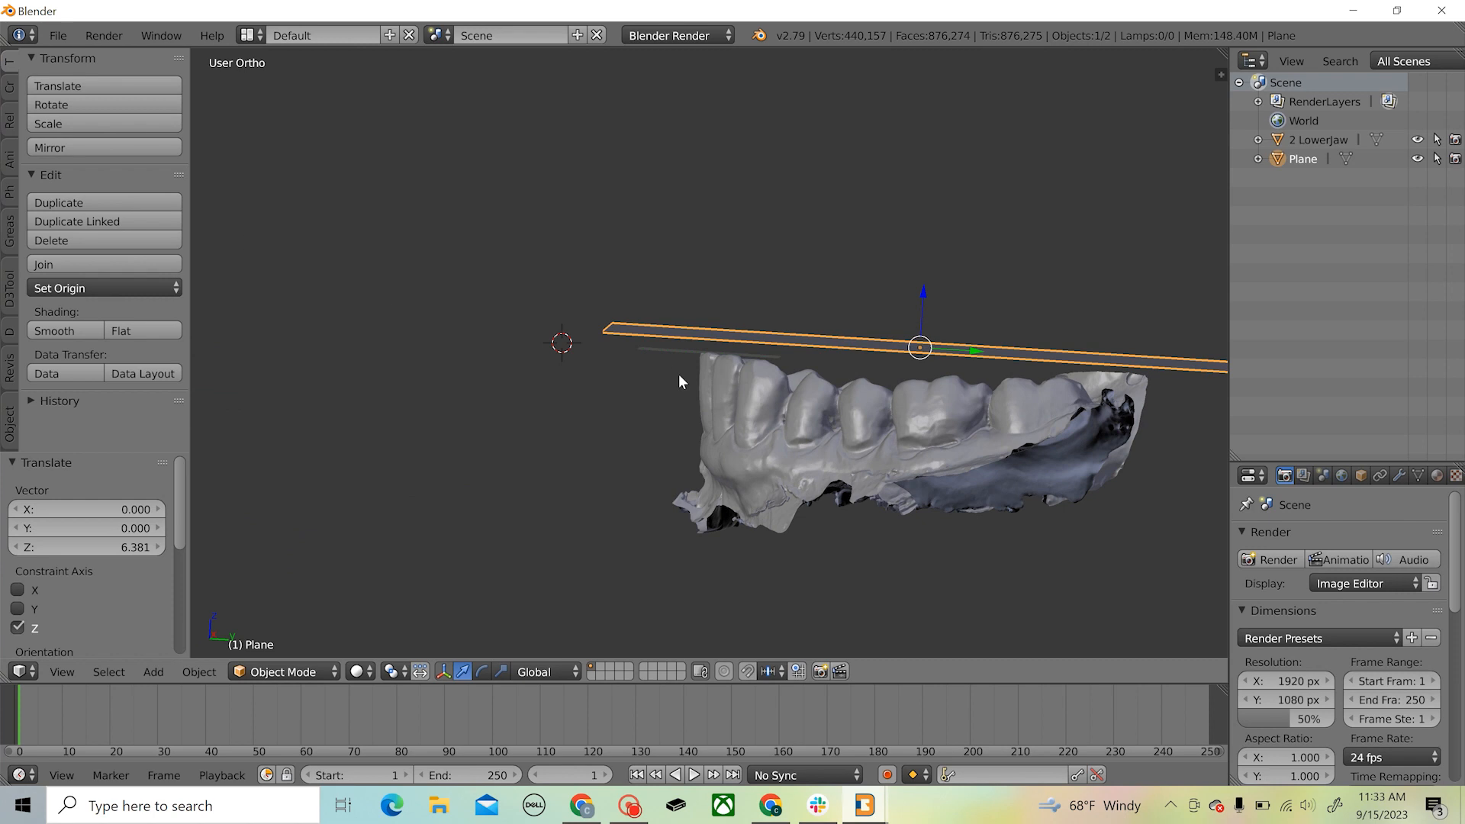
click(72, 102)
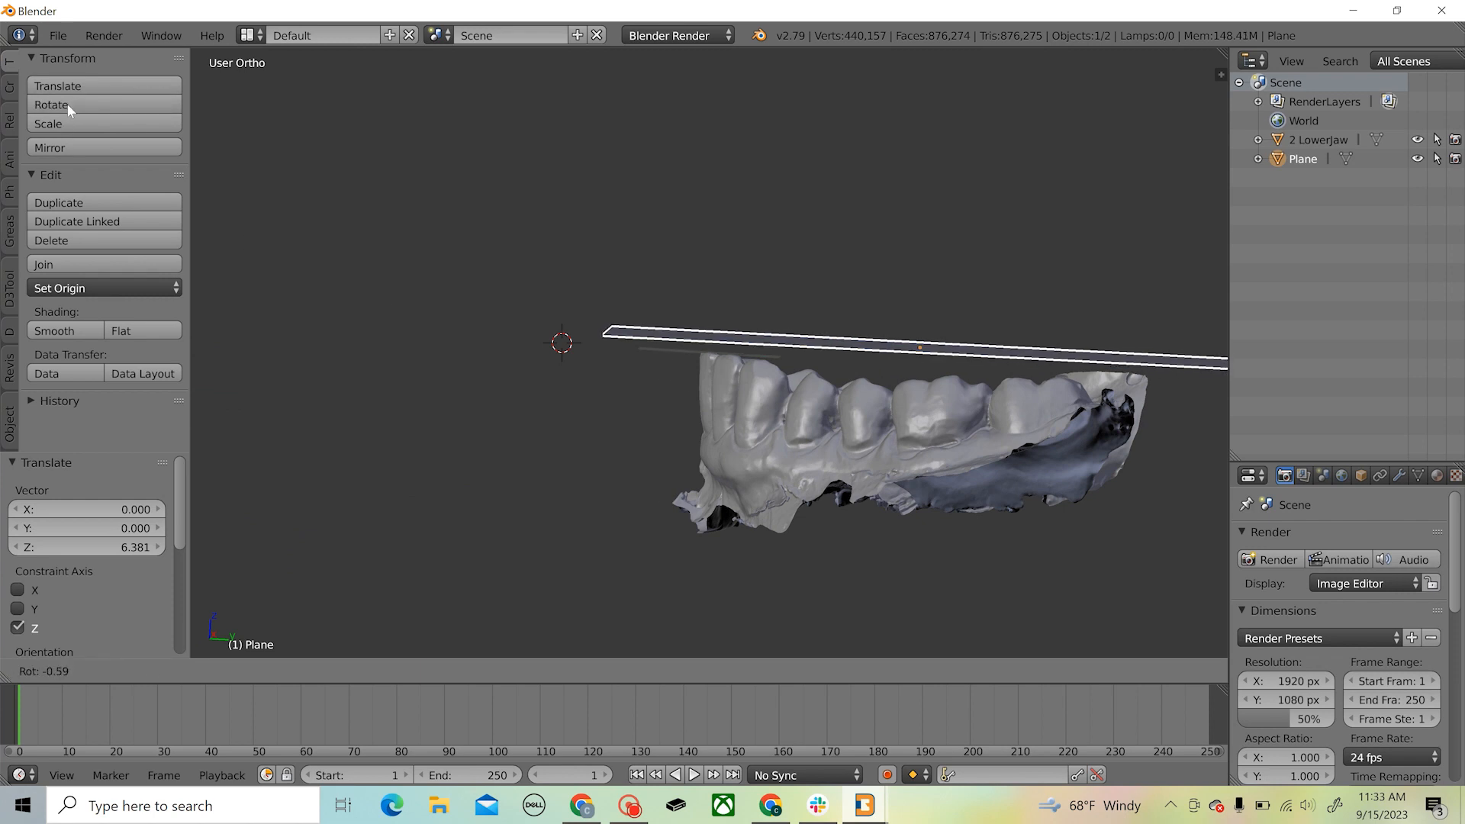
click(67, 104)
scroll(664, 403, down, 1)
mouse_move(911, 461)
middle_down()
mouse_move(892, 467)
mouse_move(906, 458)
middle_up()
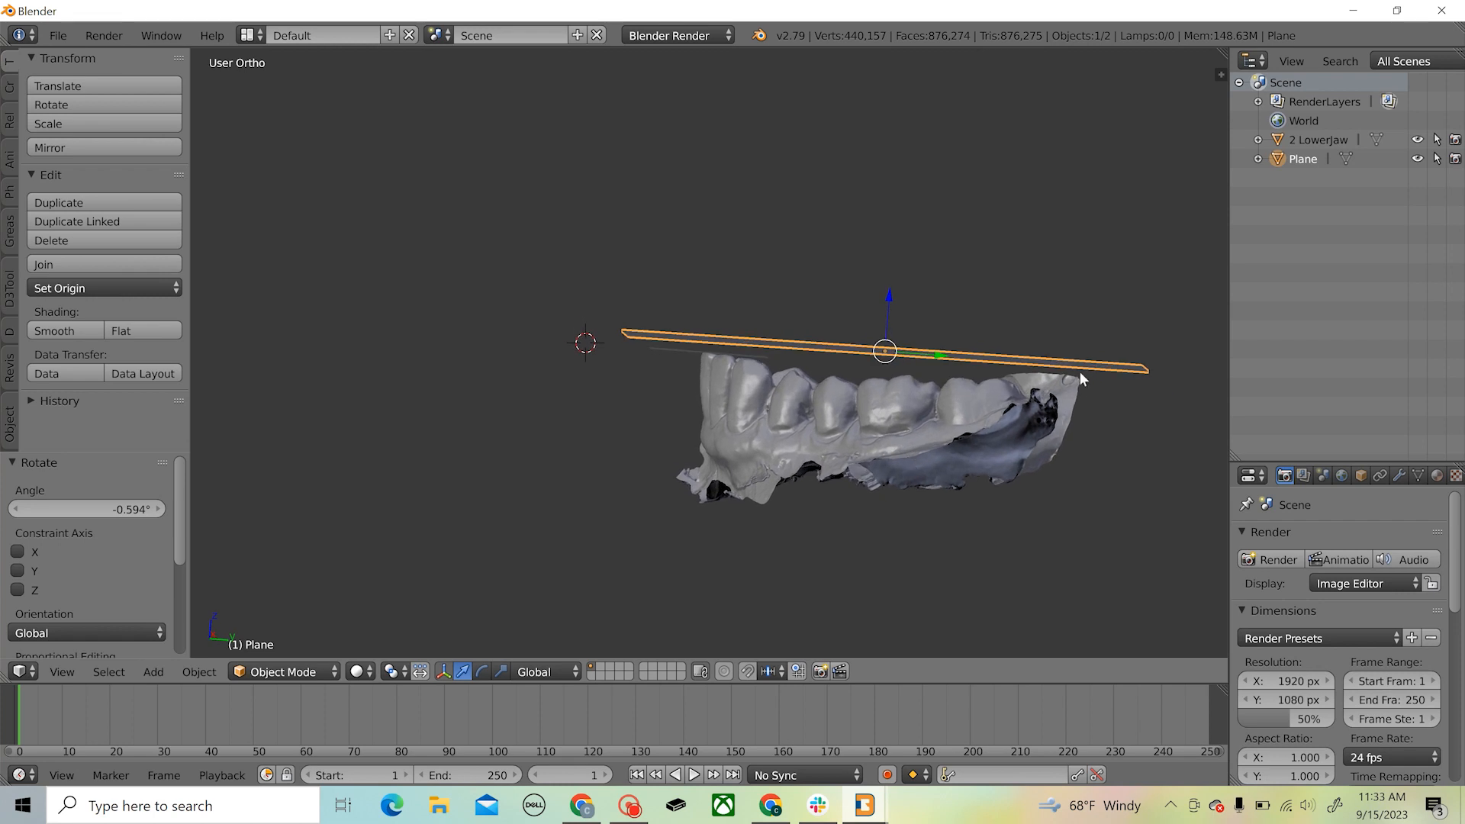
drag(889, 291, 891, 294)
Set the splint's jaw type to MANDIBLE in the splint properties
middle_drag(727, 278, 306, 229)
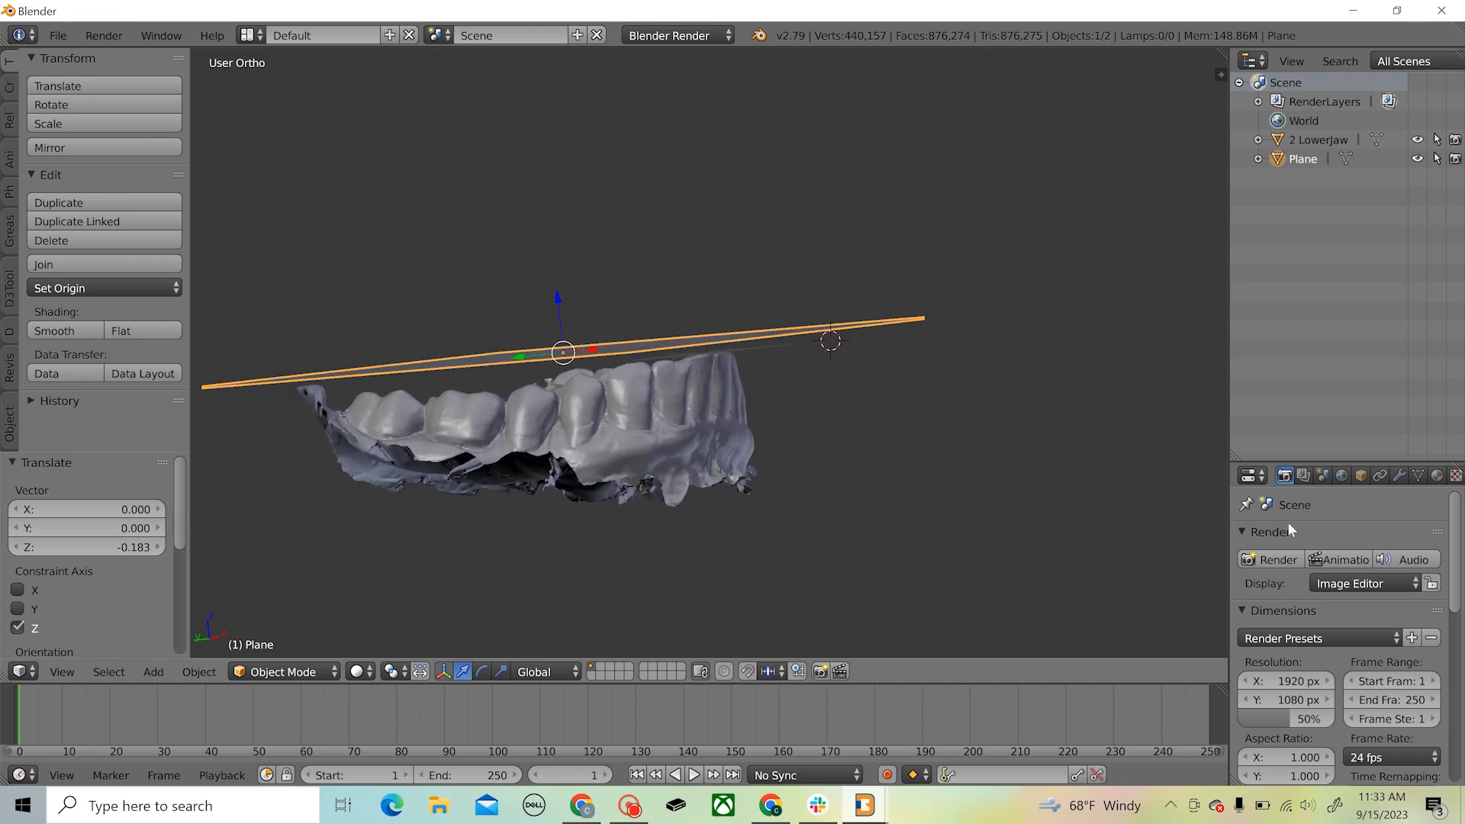
click(10, 331)
scroll(86, 324, down, 4)
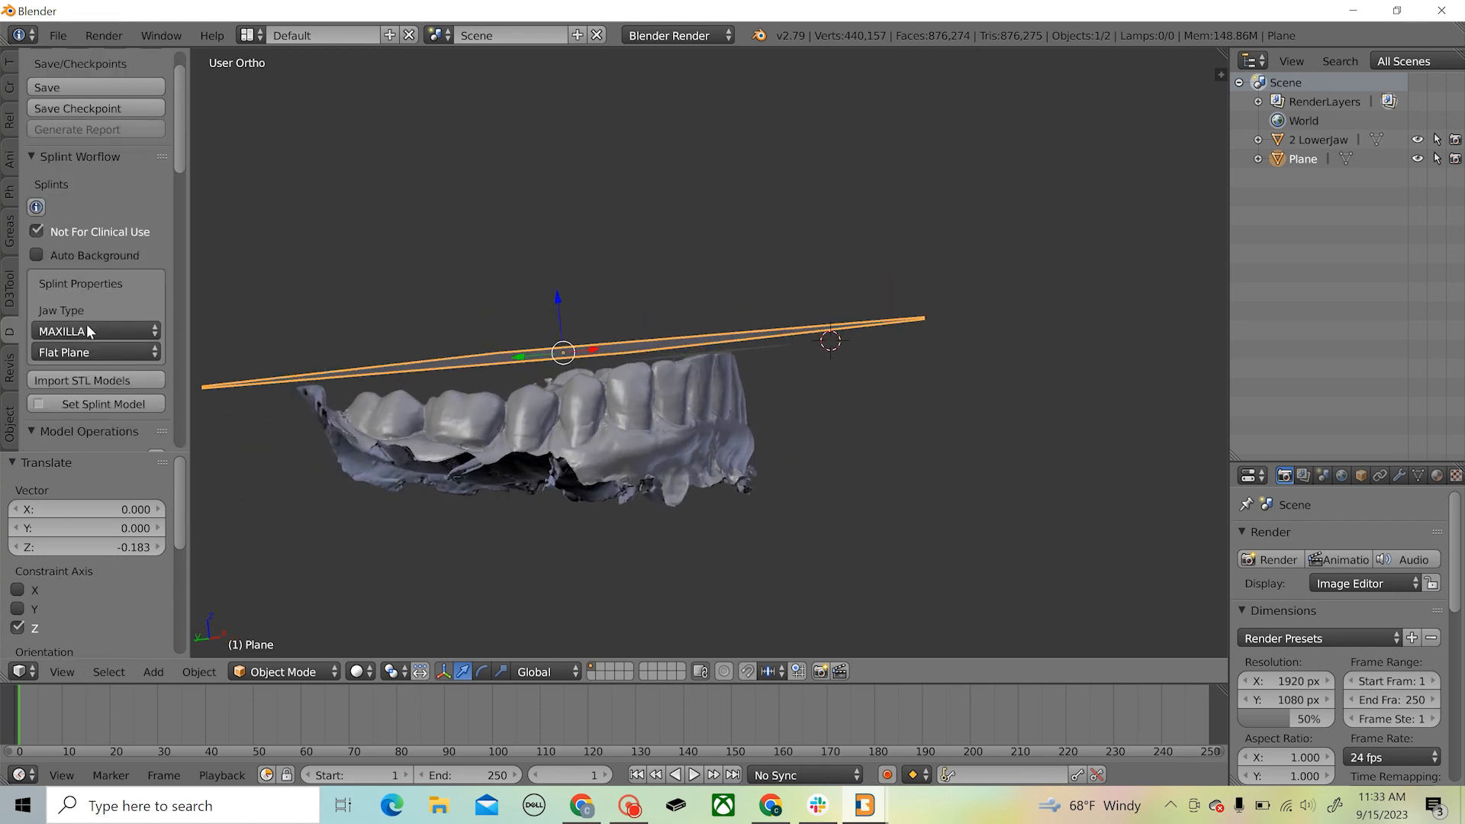
click(93, 249)
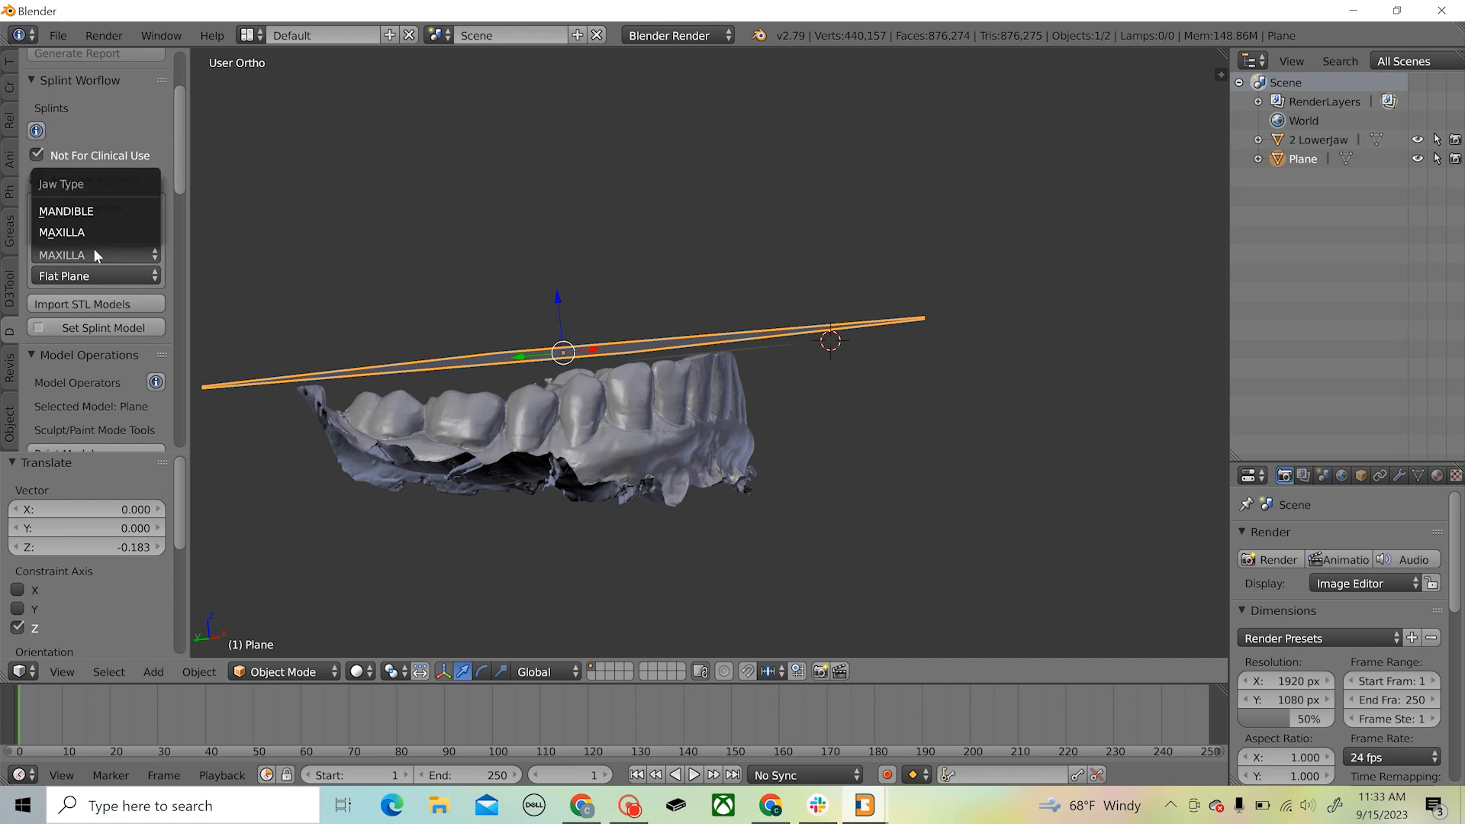
click(90, 212)
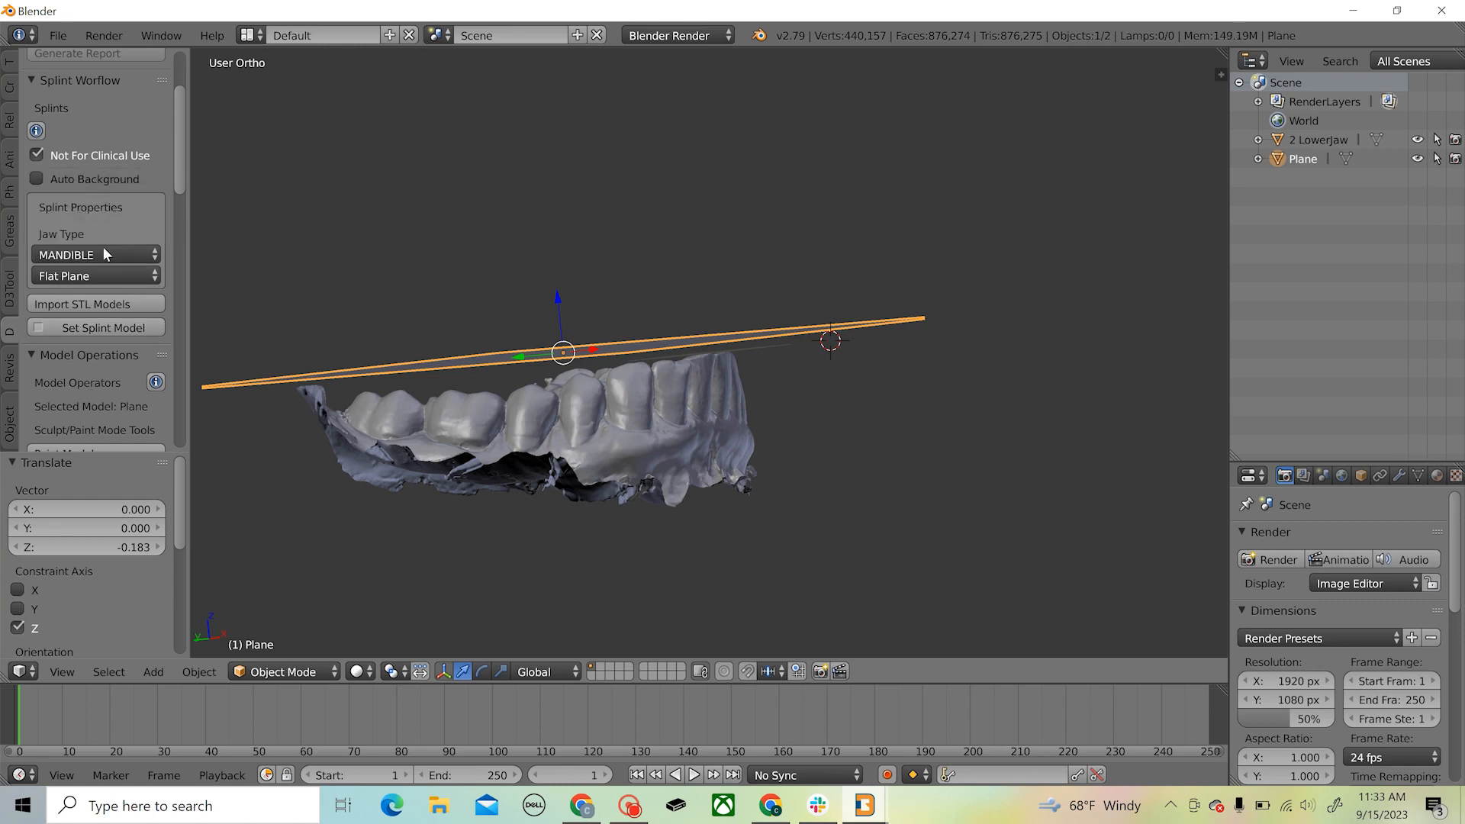
Set the lower jaw scan as the splint model
middle_drag(585, 409, 527, 392)
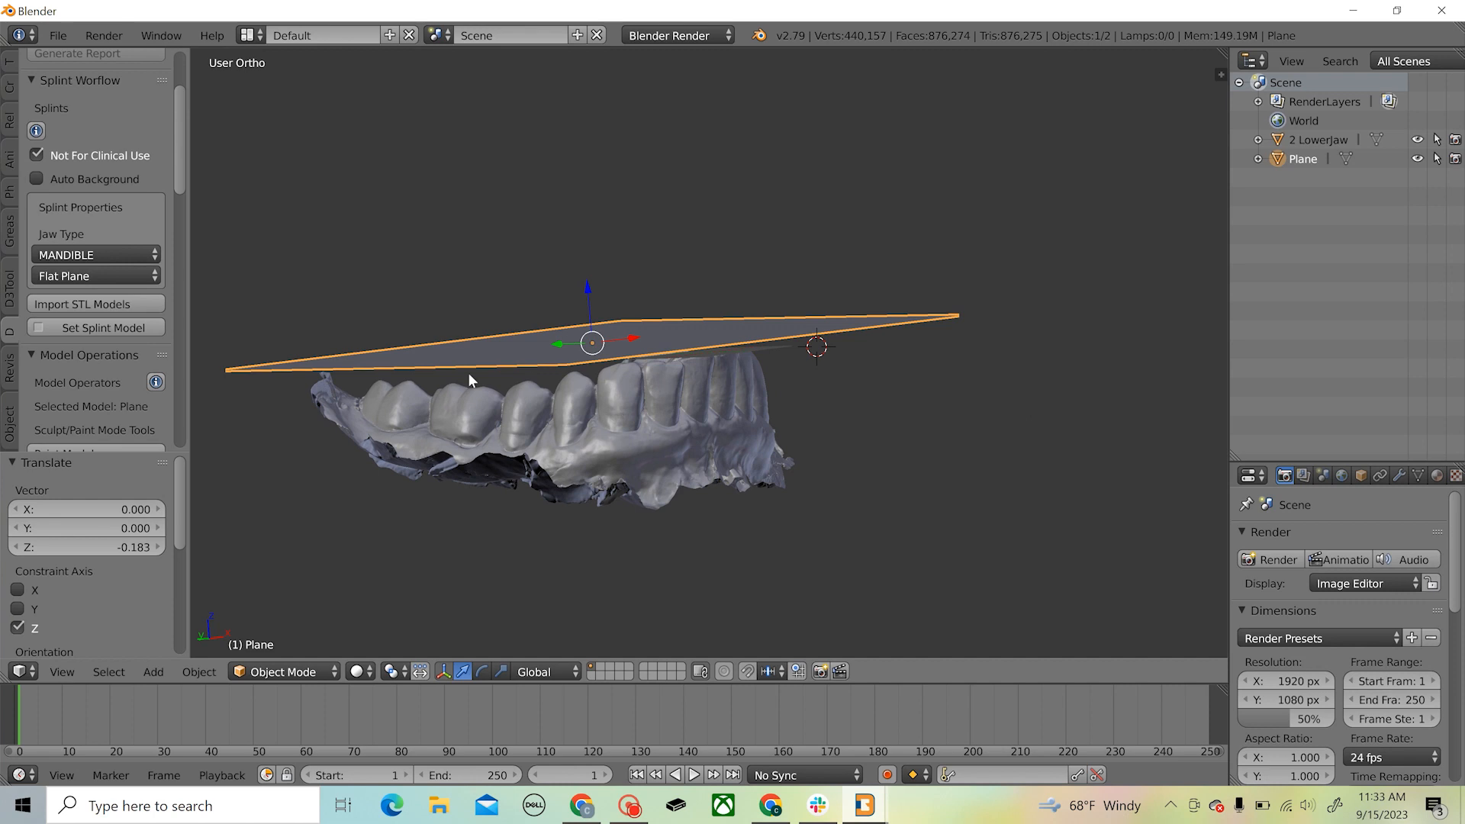
click(78, 329)
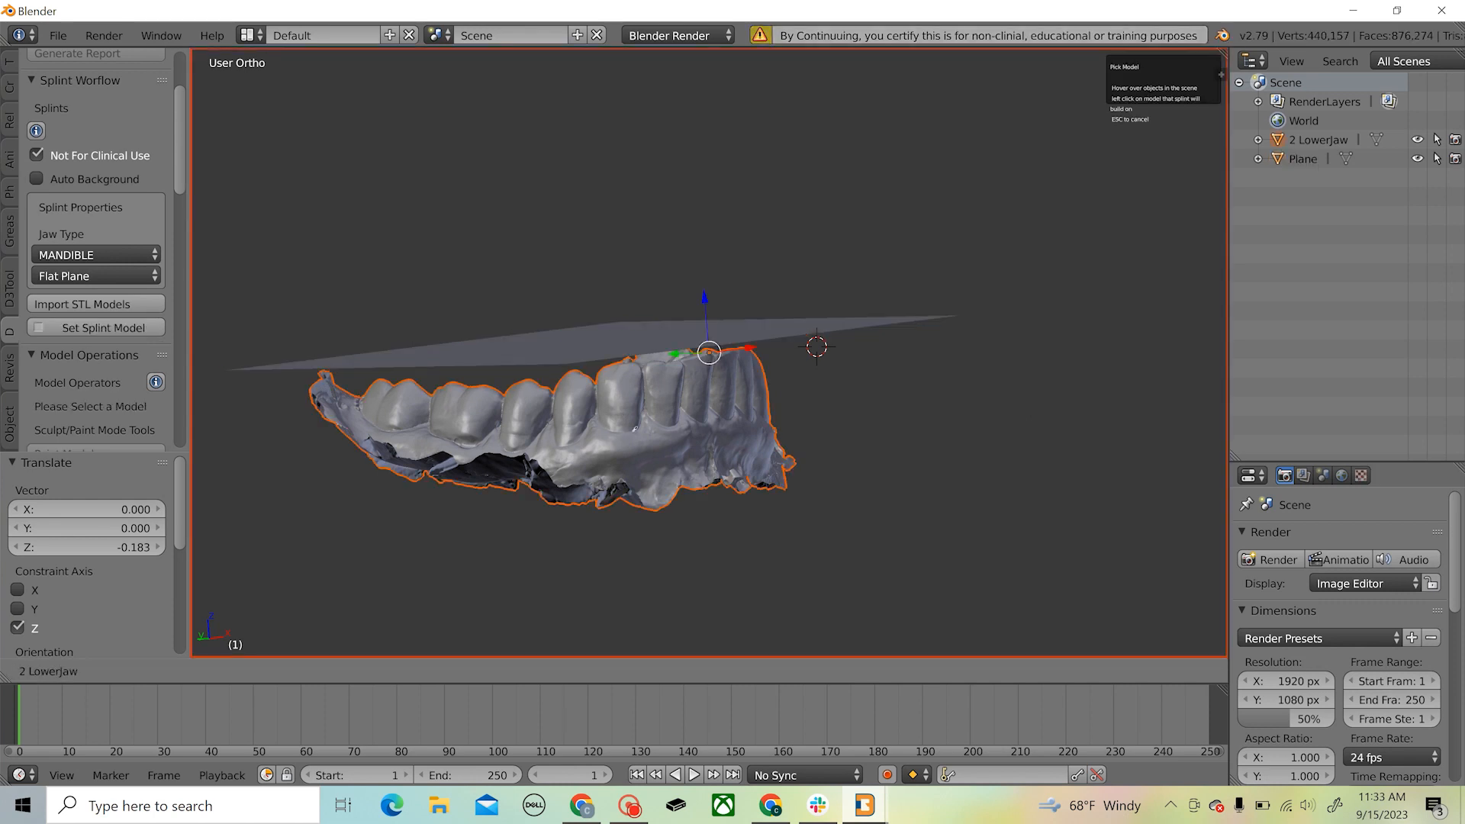
click(640, 442)
Set the splint landmarks on the lower jaw scan by marking the right molar, left molar and incisal edge
scroll(42, 370, down, 10)
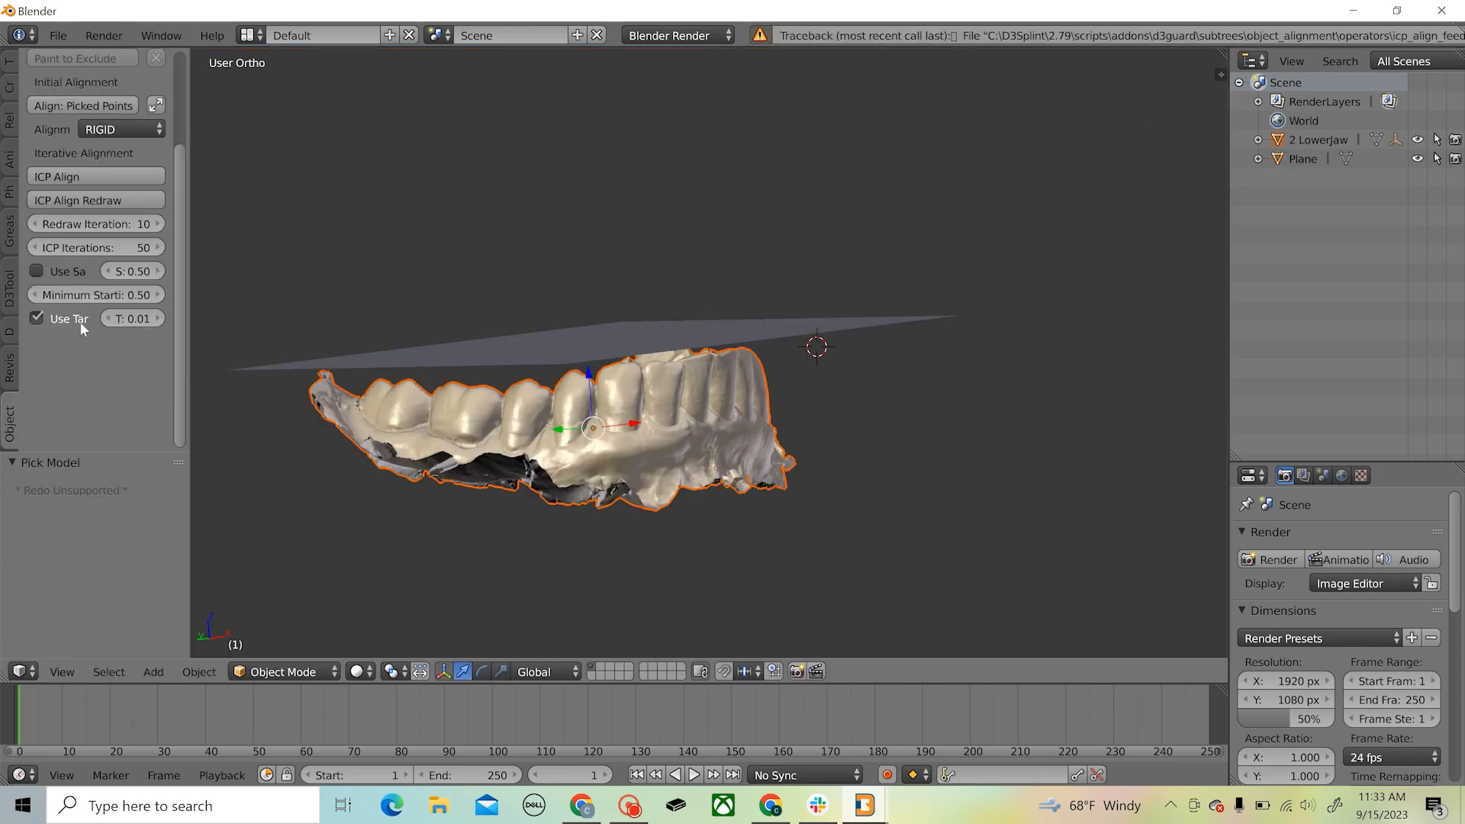
scroll(83, 329, up, 5)
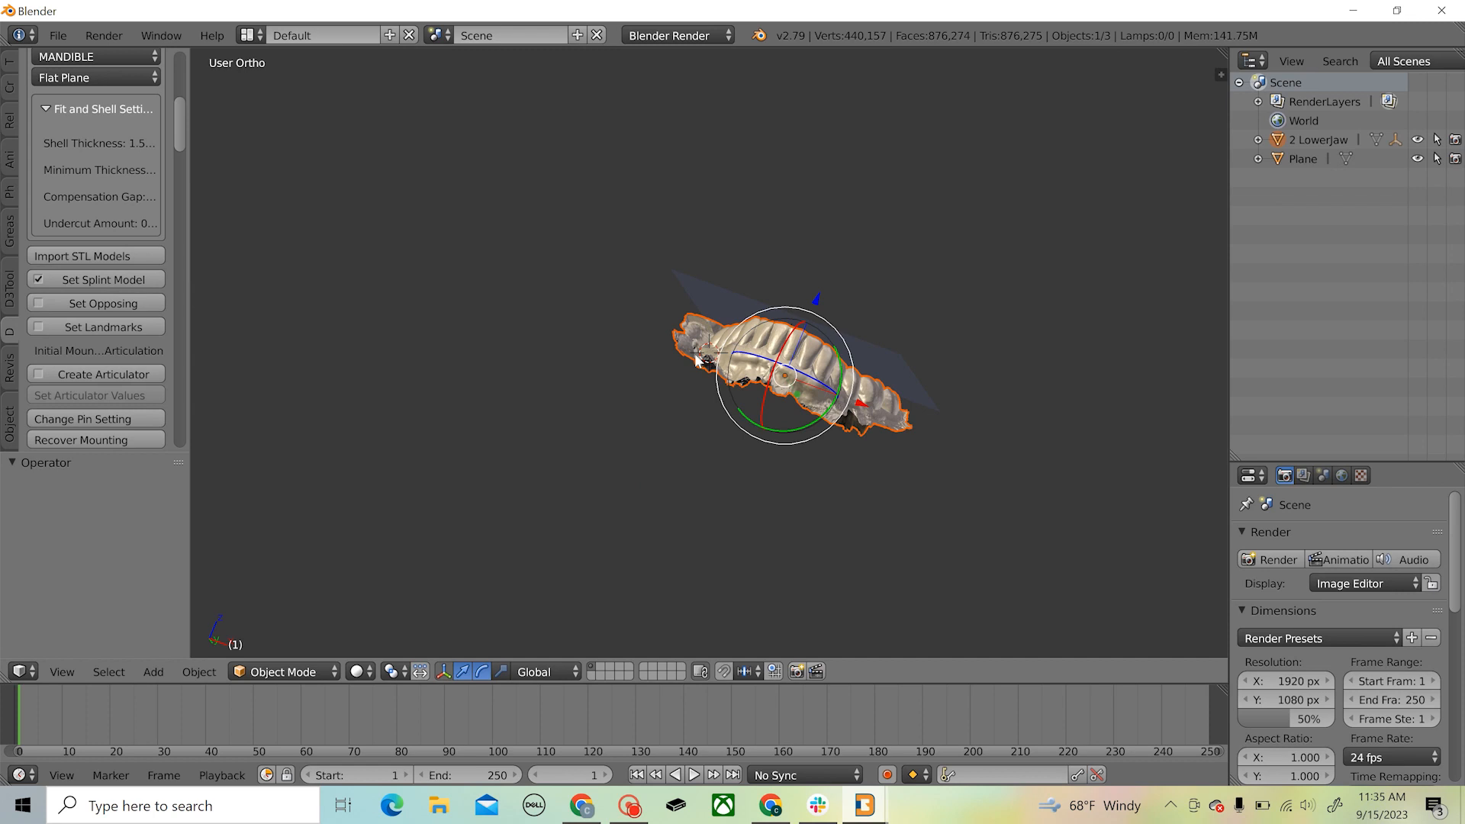
middle_drag(699, 361, 651, 543)
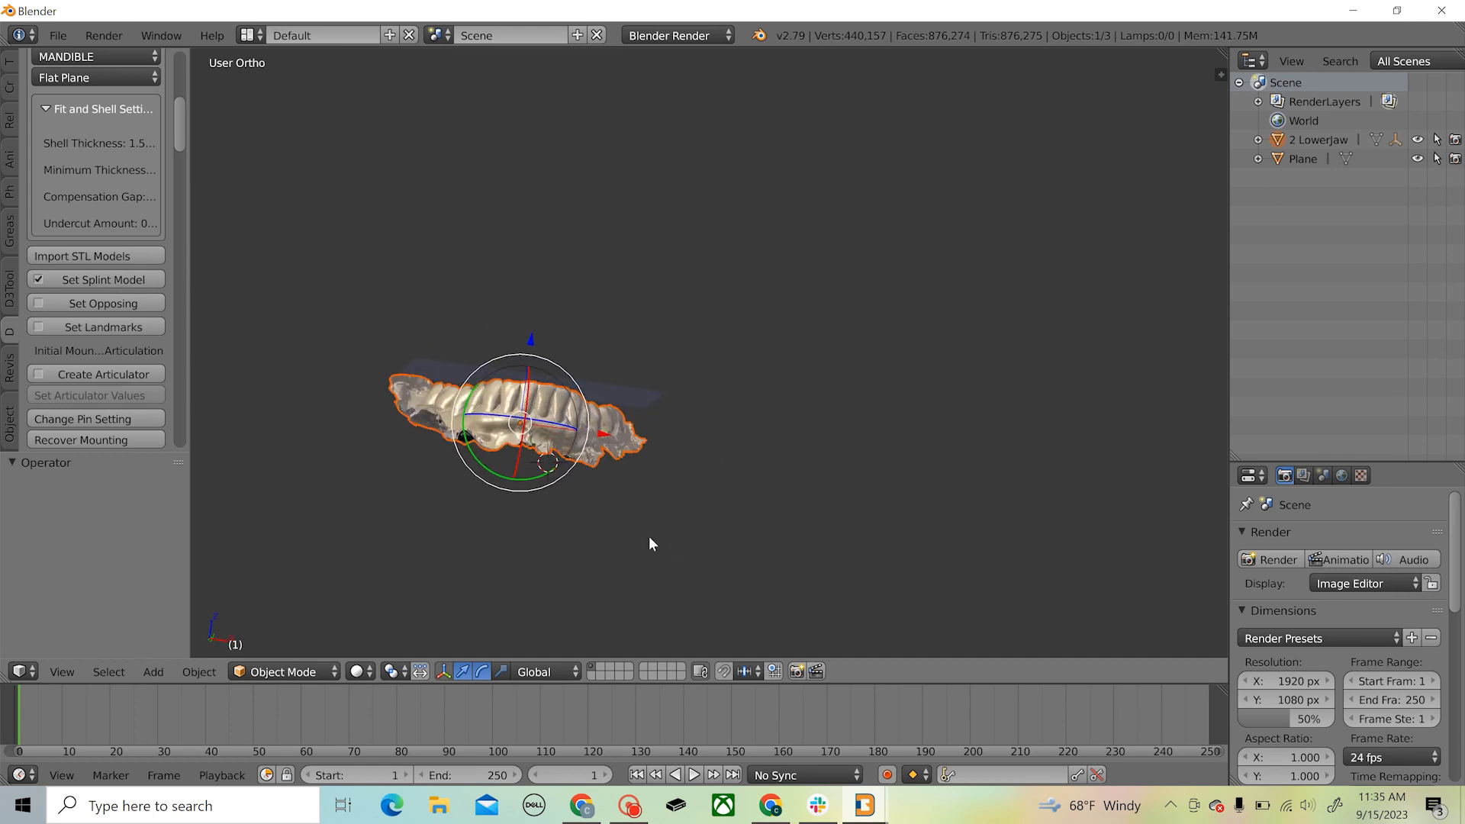
click(125, 328)
middle_drag(754, 333, 733, 444)
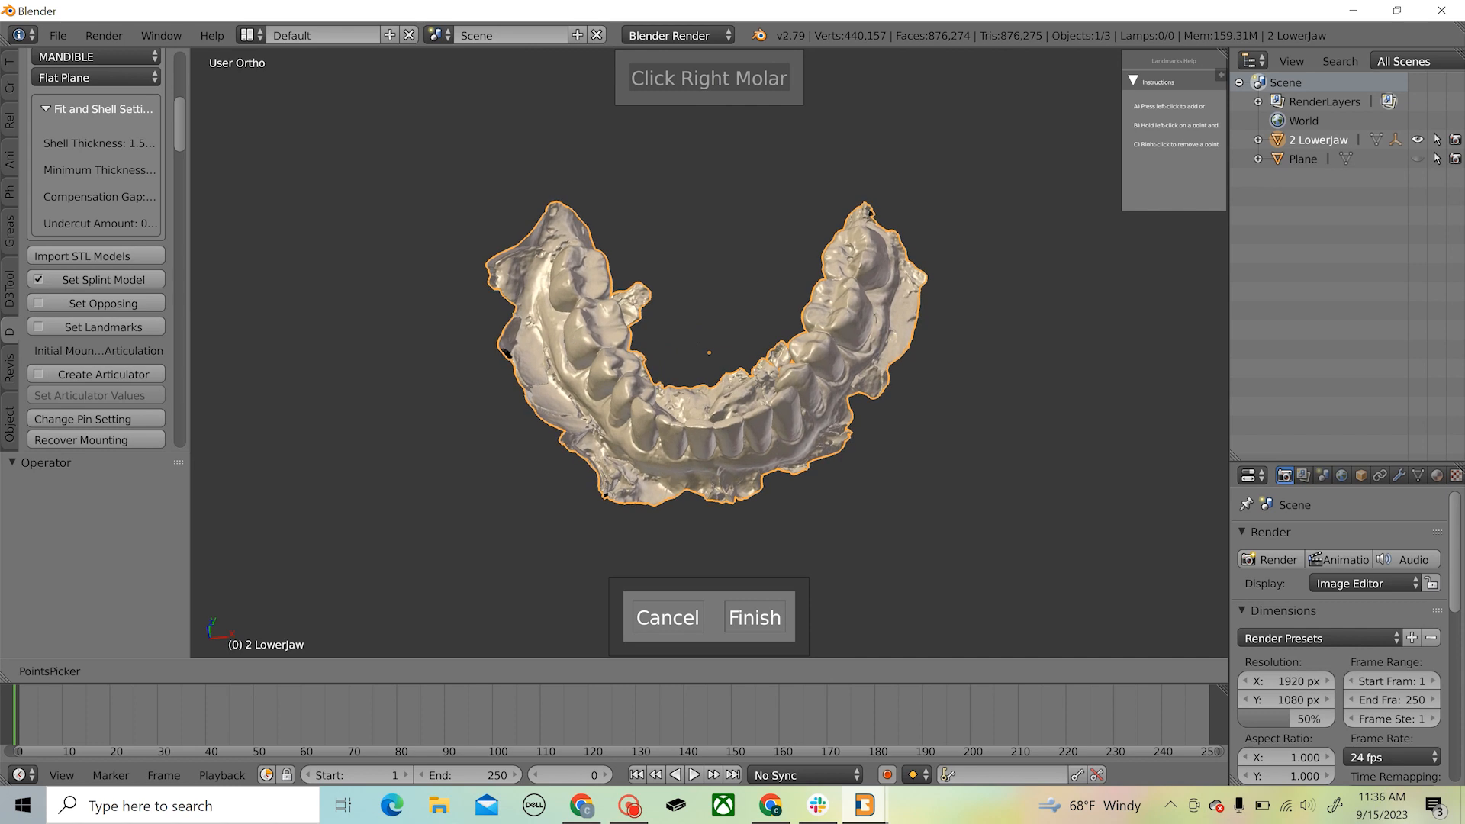
middle_drag(728, 329, 758, 353)
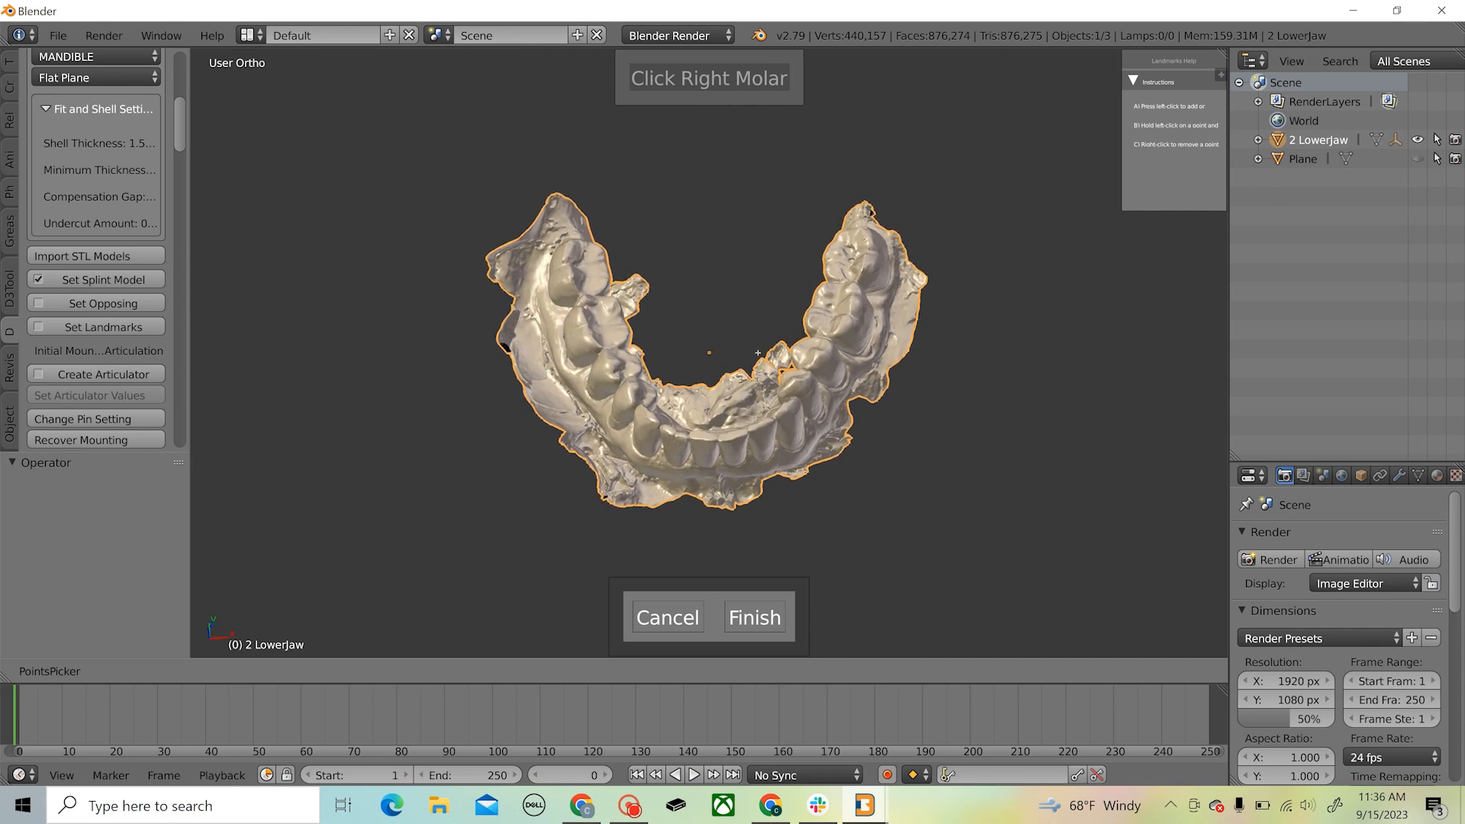
click(602, 254)
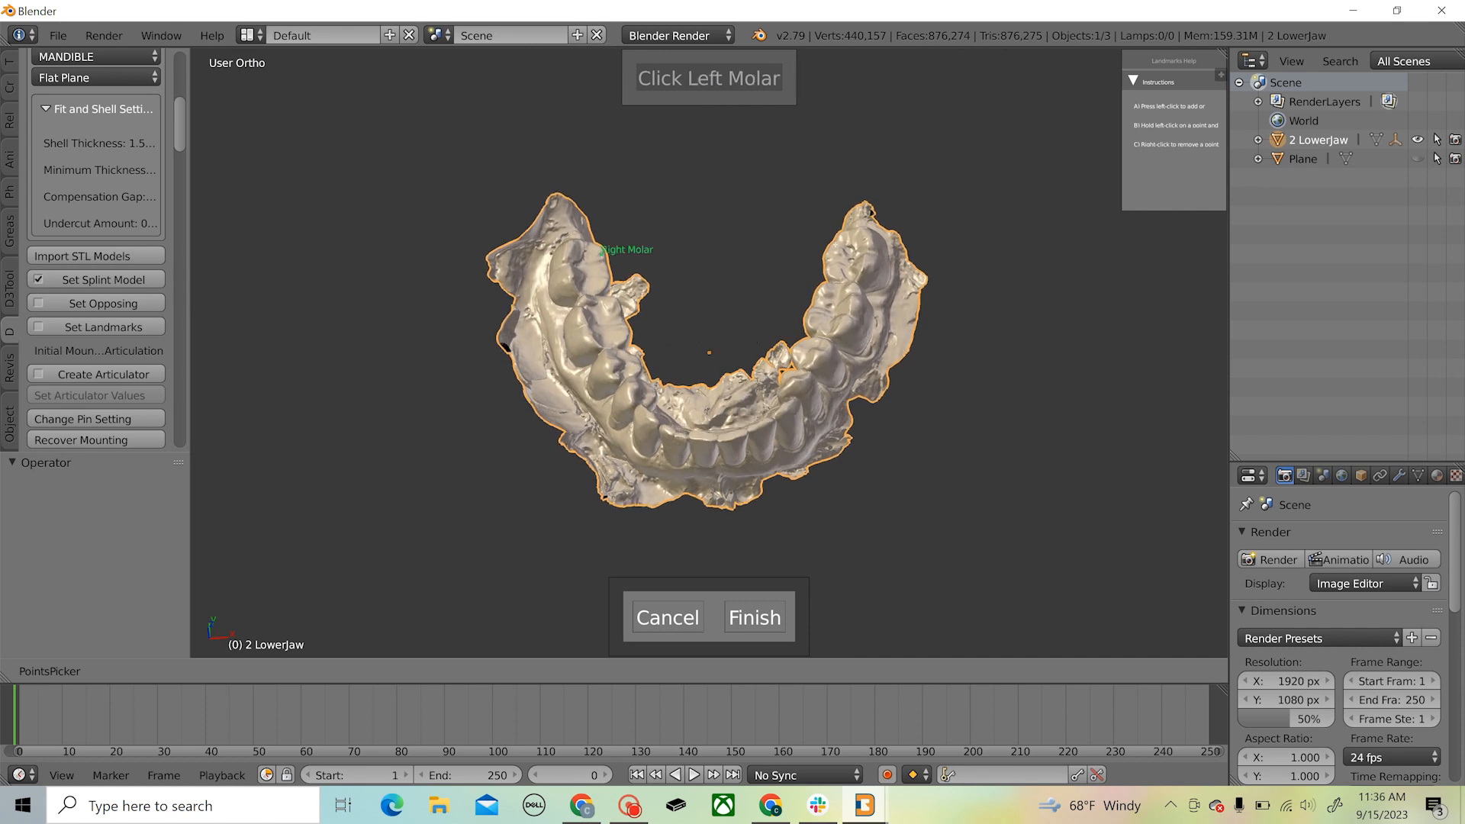
click(831, 249)
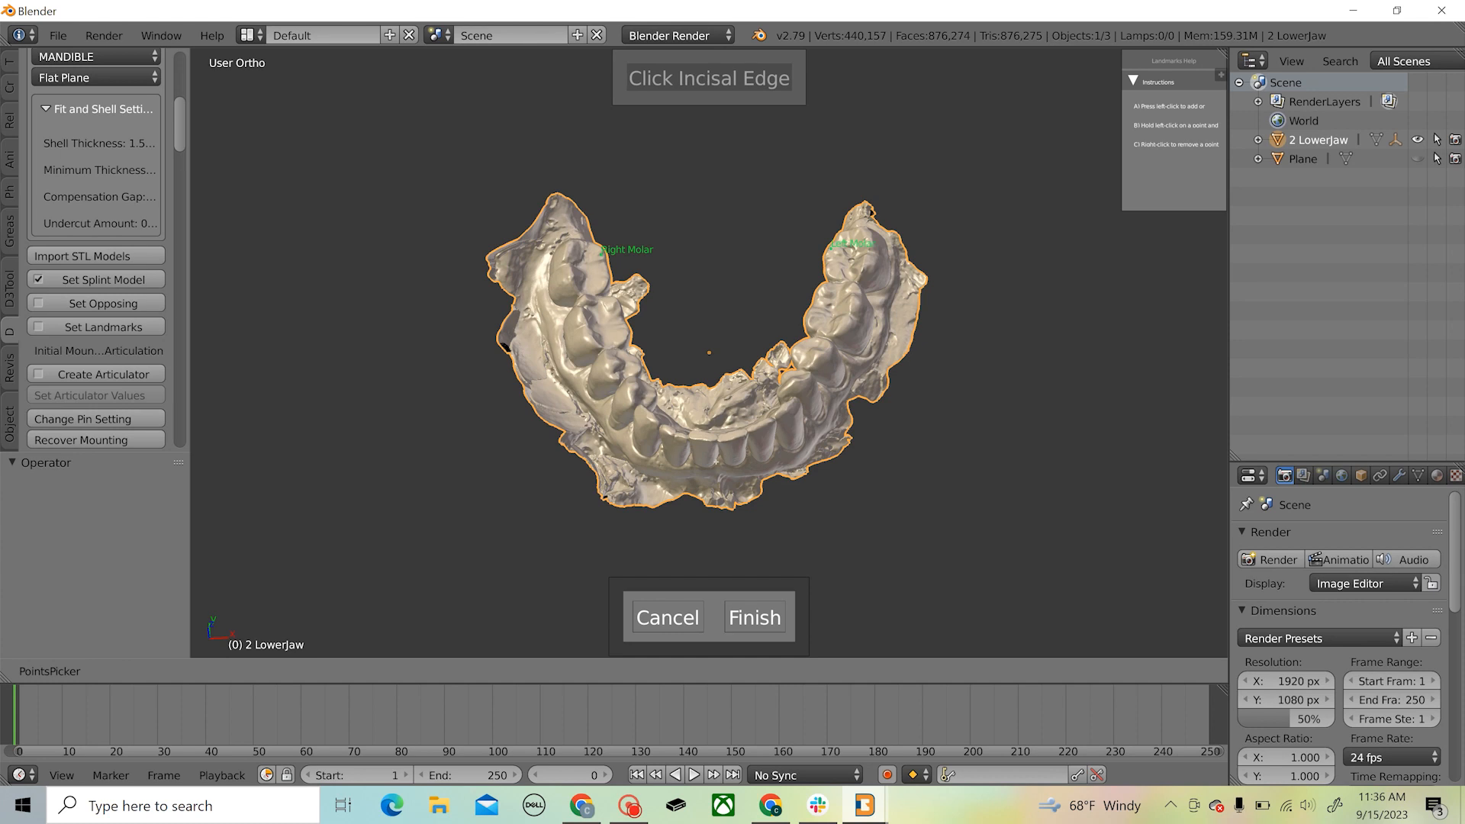
click(724, 441)
click(719, 442)
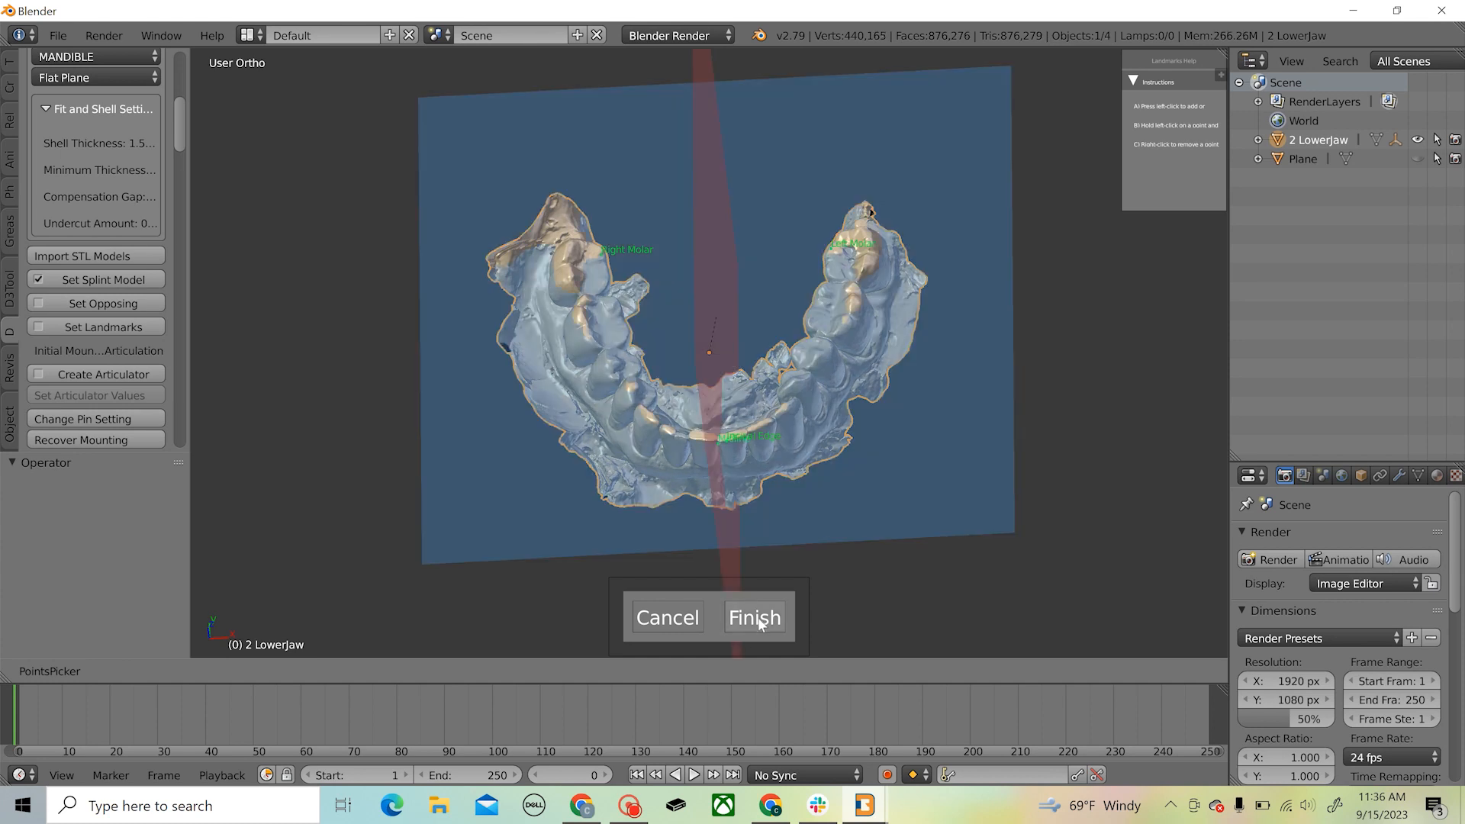
click(756, 618)
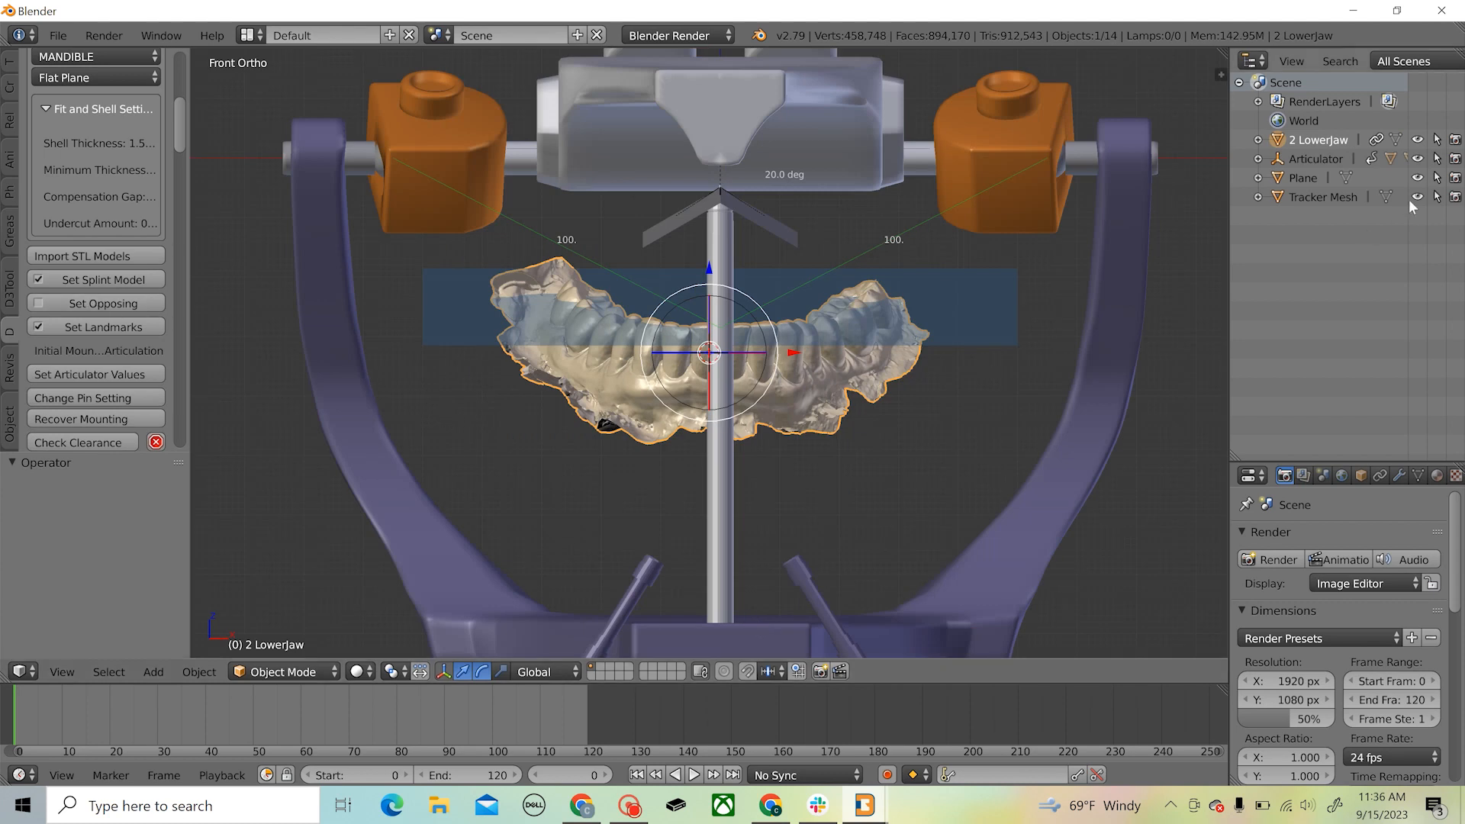
Examine the articulator around the lower jaw and where the reference plane sits relative to the teeth
scroll(756, 307, down, 10)
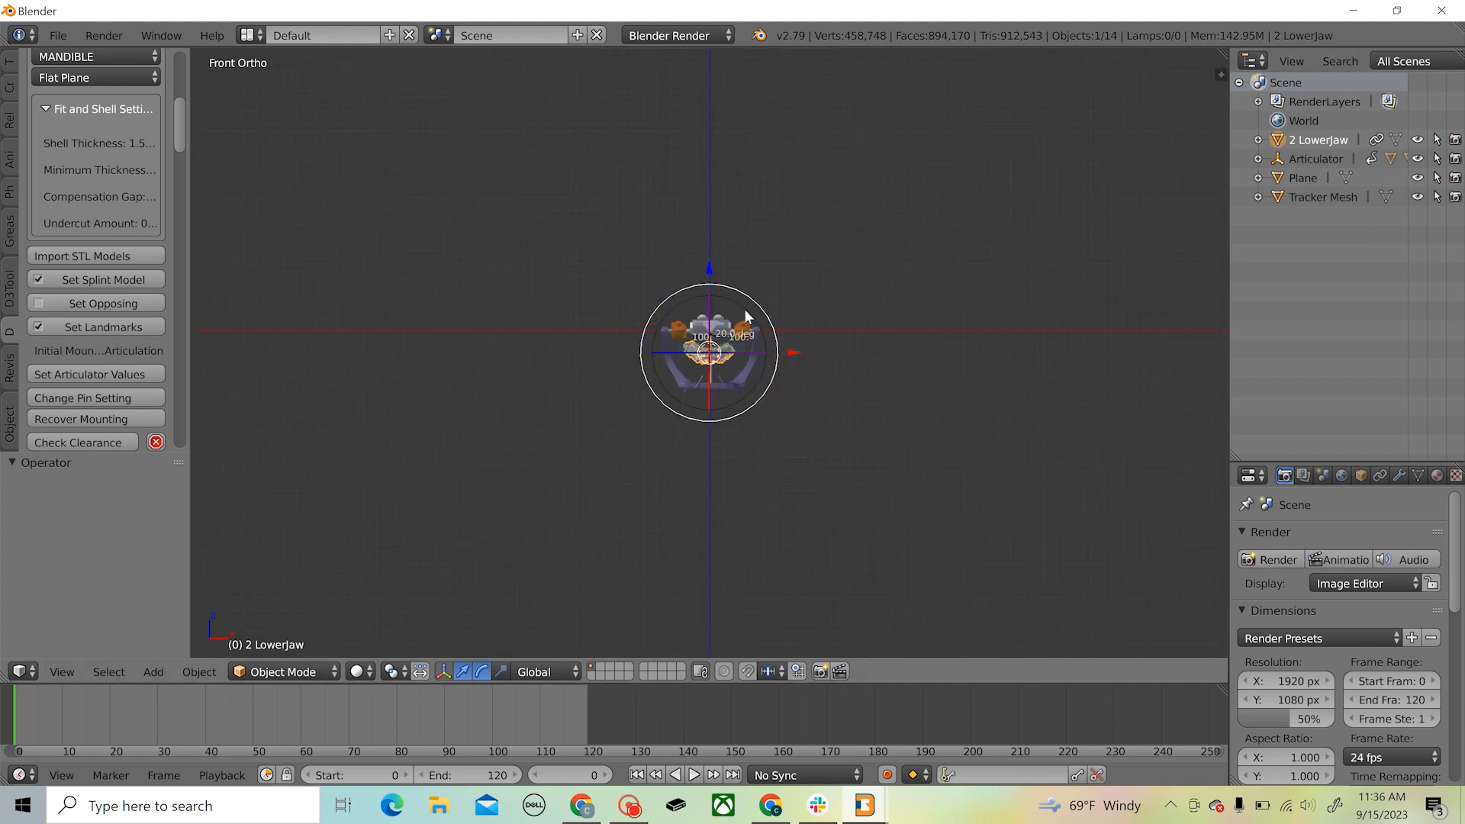
scroll(752, 310, up, 5)
scroll(757, 311, up, 5)
middle_drag(757, 311, 867, 333)
scroll(867, 334, down, 5)
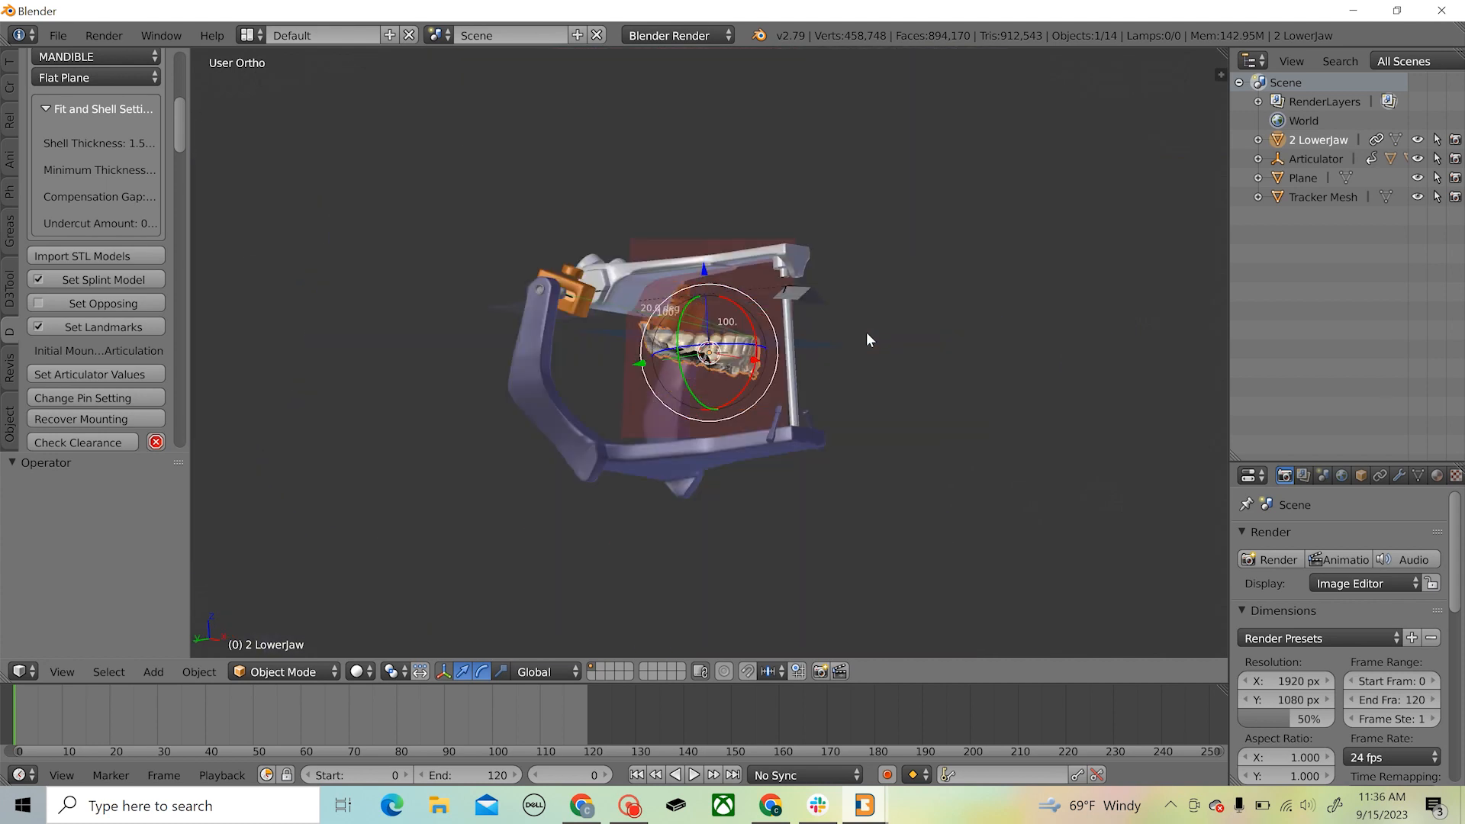
middle_drag(763, 372, 716, 311)
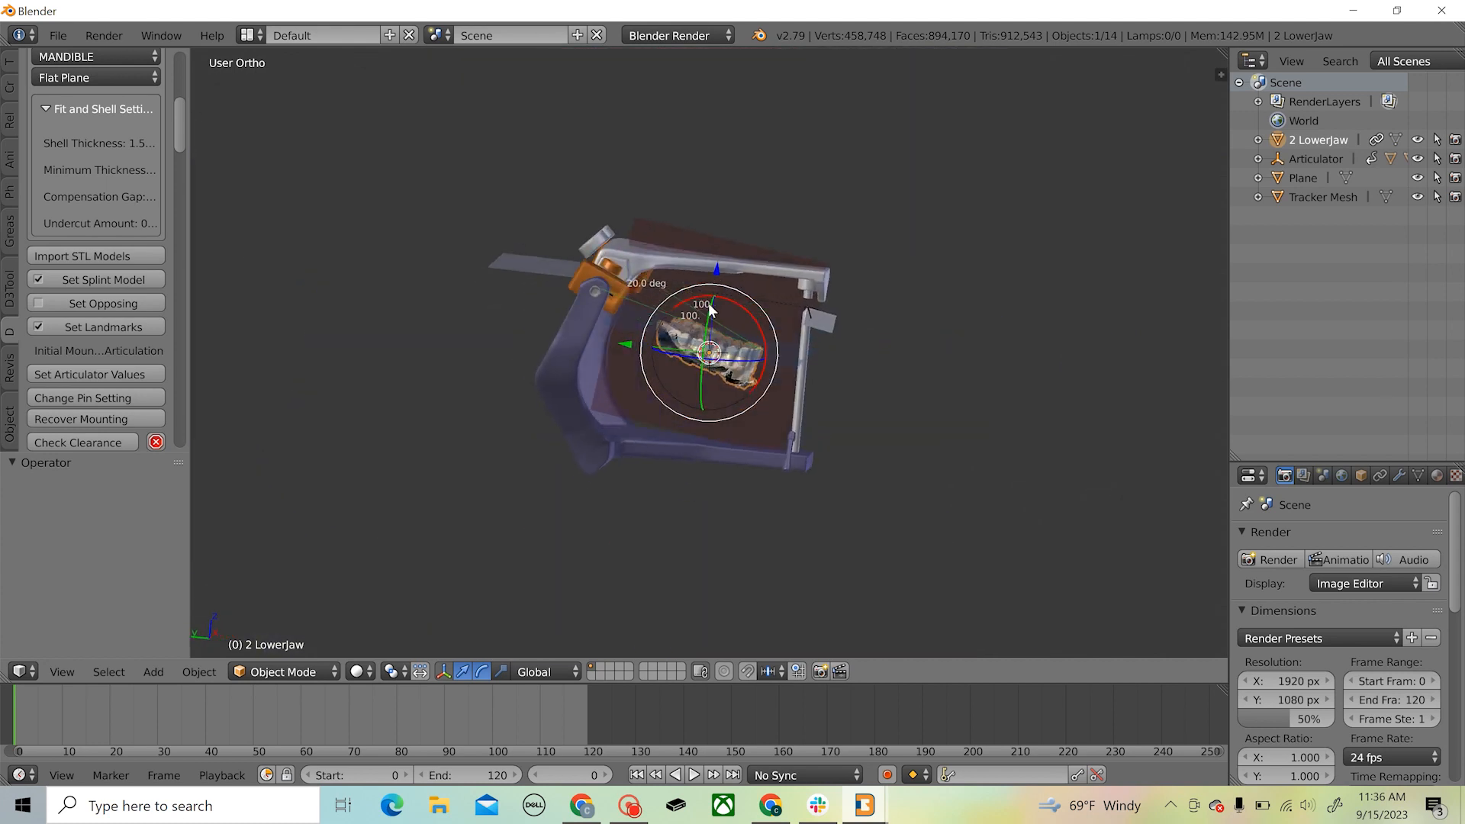
scroll(716, 309, up, 5)
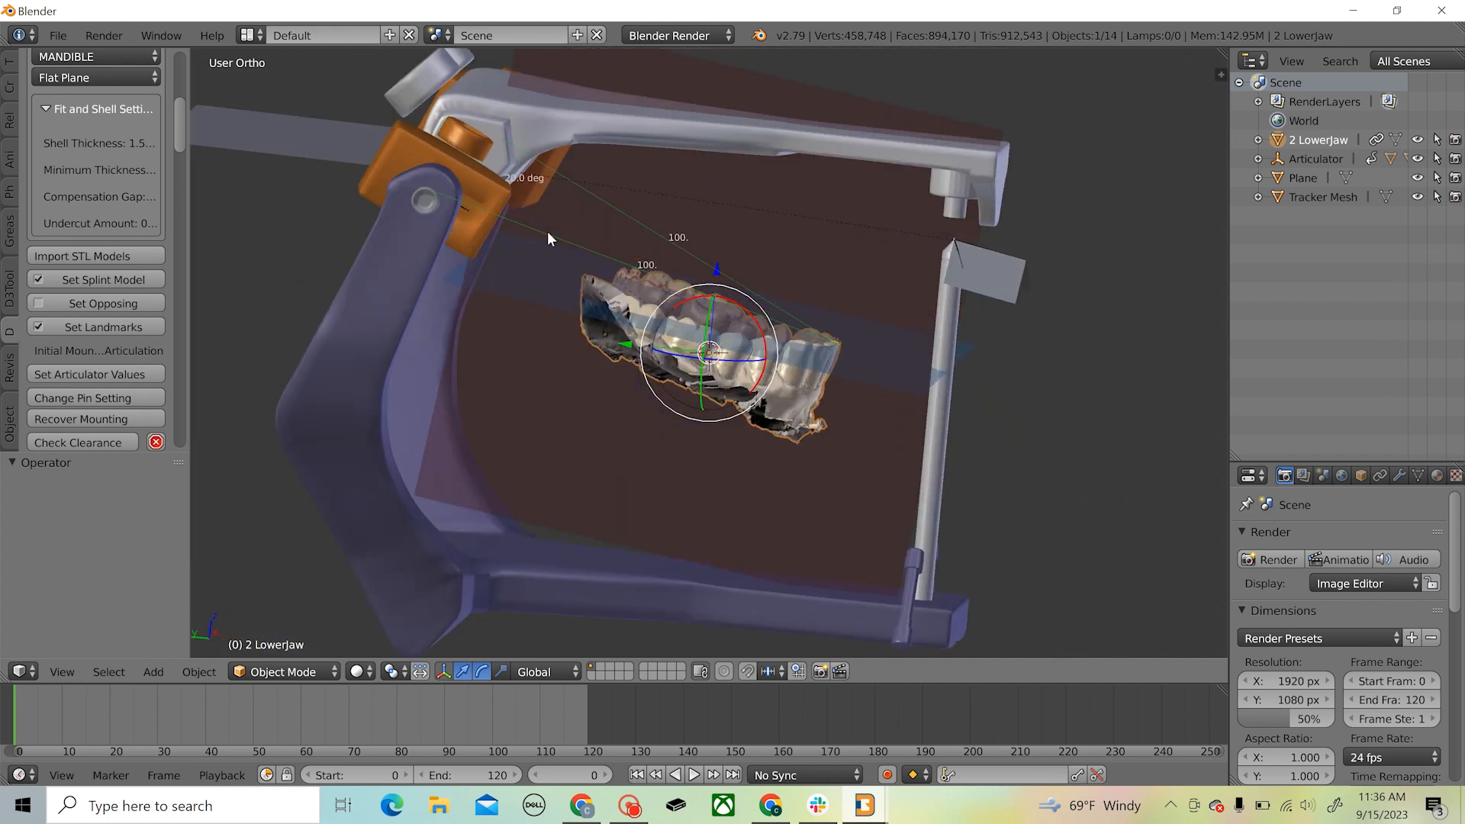
scroll(733, 374, down, 4)
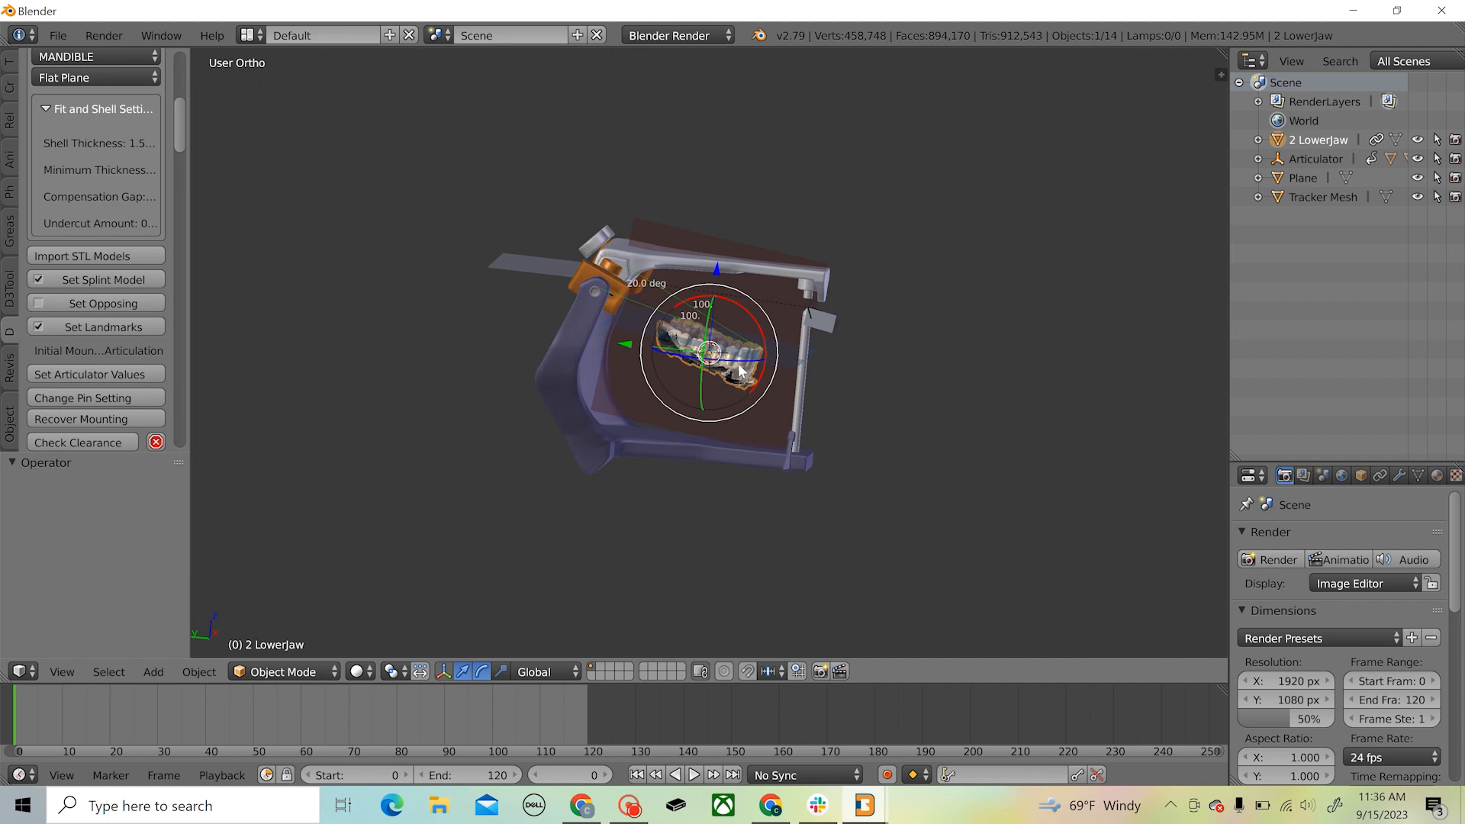
Select the reference plane and hide the articulator
click(528, 266)
click(1298, 178)
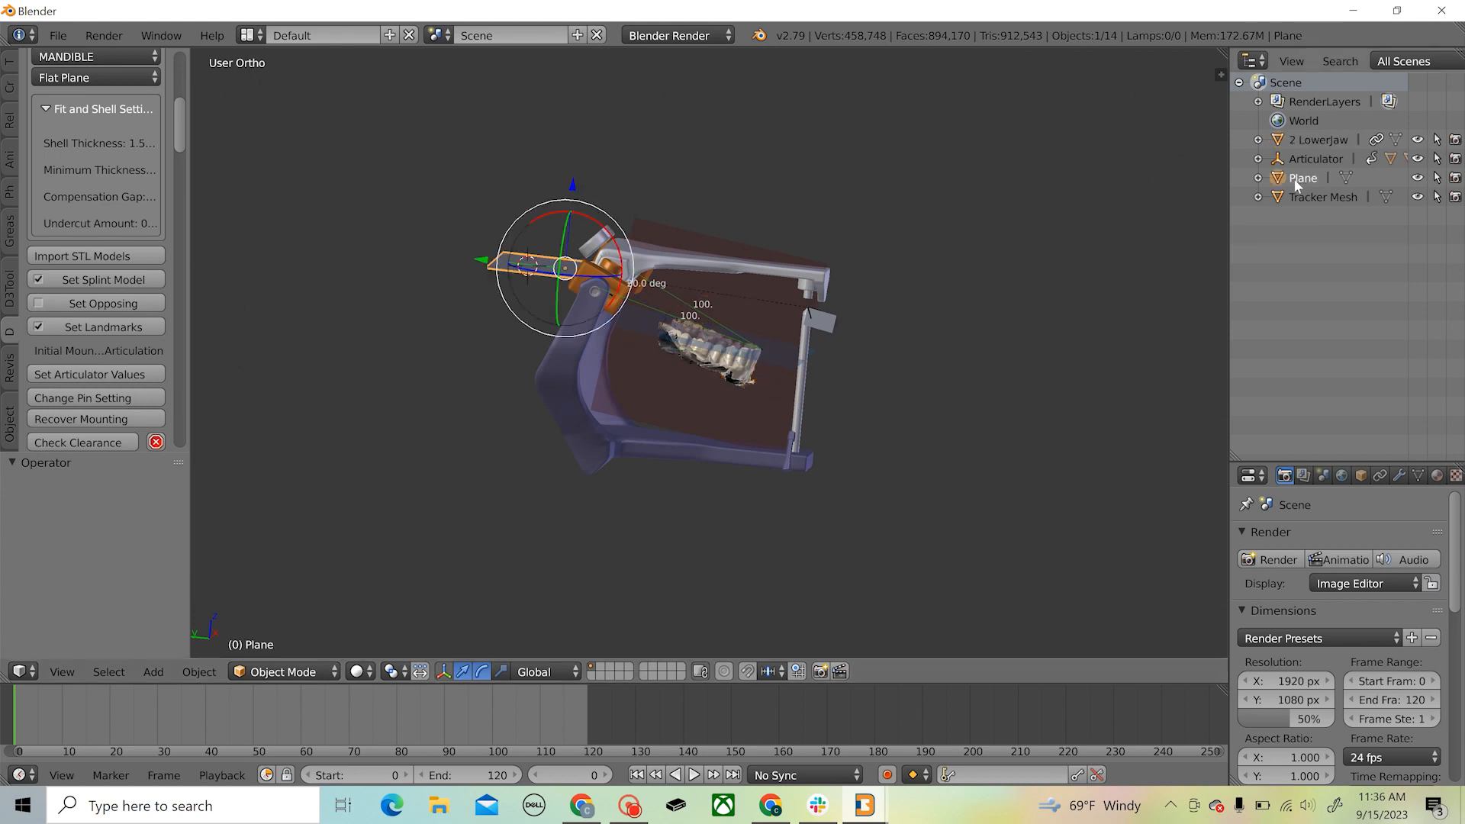
click(1417, 159)
scroll(766, 273, up, 4)
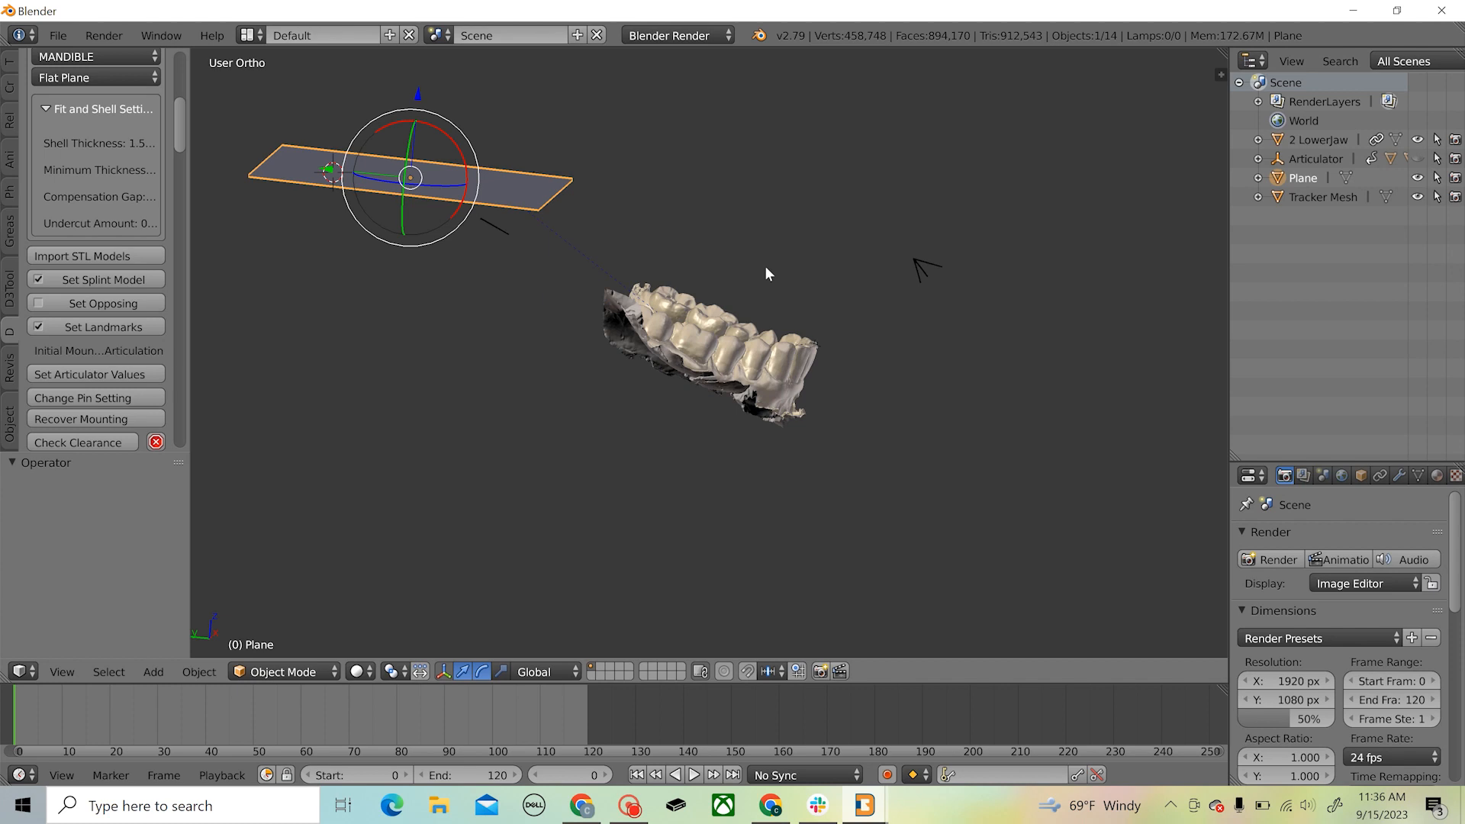
Move the reference plane forward over the lower teeth, finishing by lowering it about 0.755 along Z
drag(327, 173, 691, 232)
drag(756, 133, 722, 271)
scroll(717, 379, up, 3)
middle_drag(717, 379, 748, 389)
mouse_move(721, 222)
mouse_down()
mouse_move(771, 172)
mouse_move(771, 197)
mouse_move(719, 232)
mouse_up()
drag(771, 177, 771, 182)
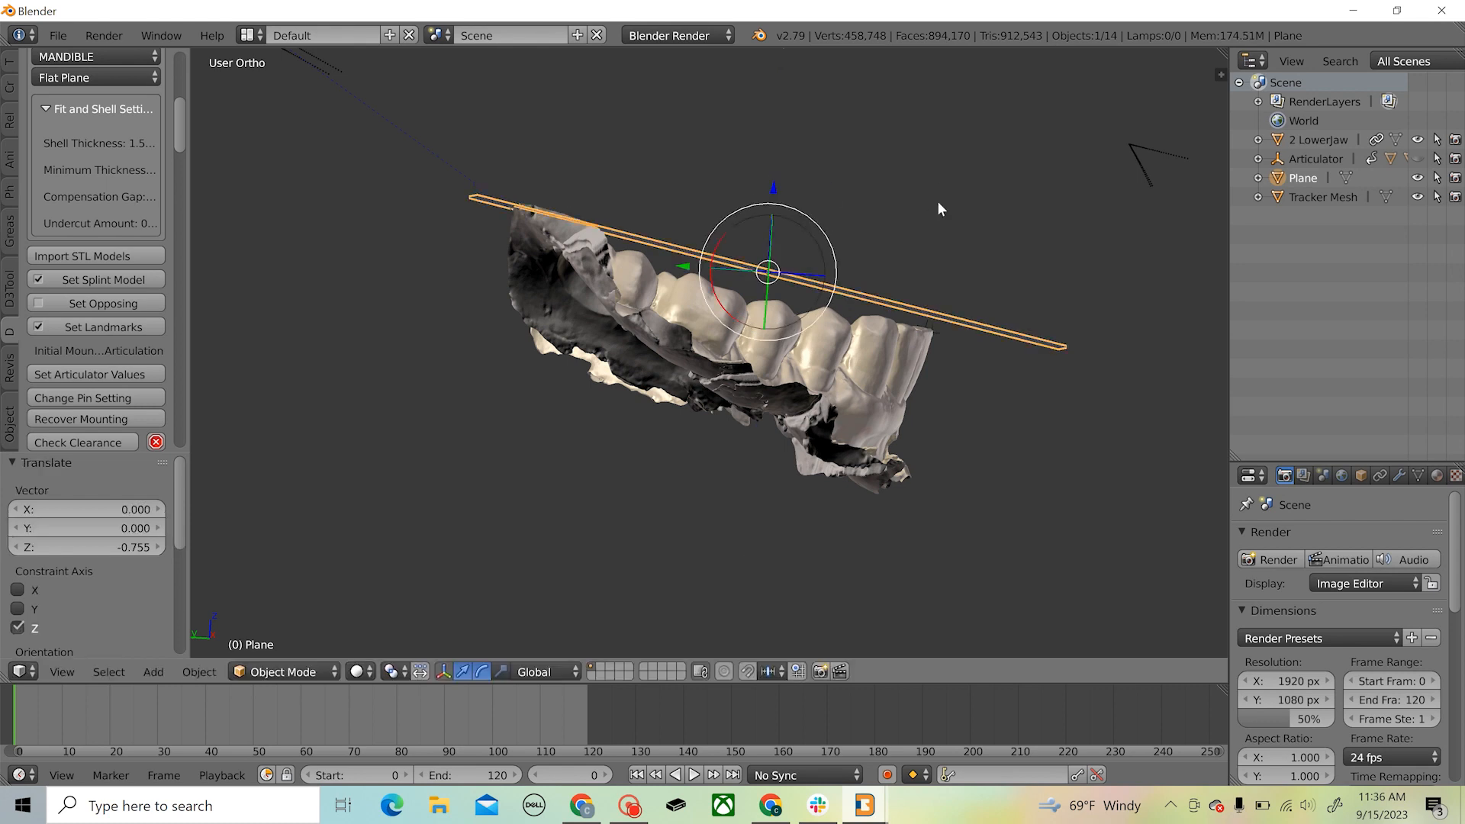
Check the plane's position above the teeth from several angles, temporarily showing the articulator for comparison
click(937, 204)
middle_drag(906, 213, 798, 214)
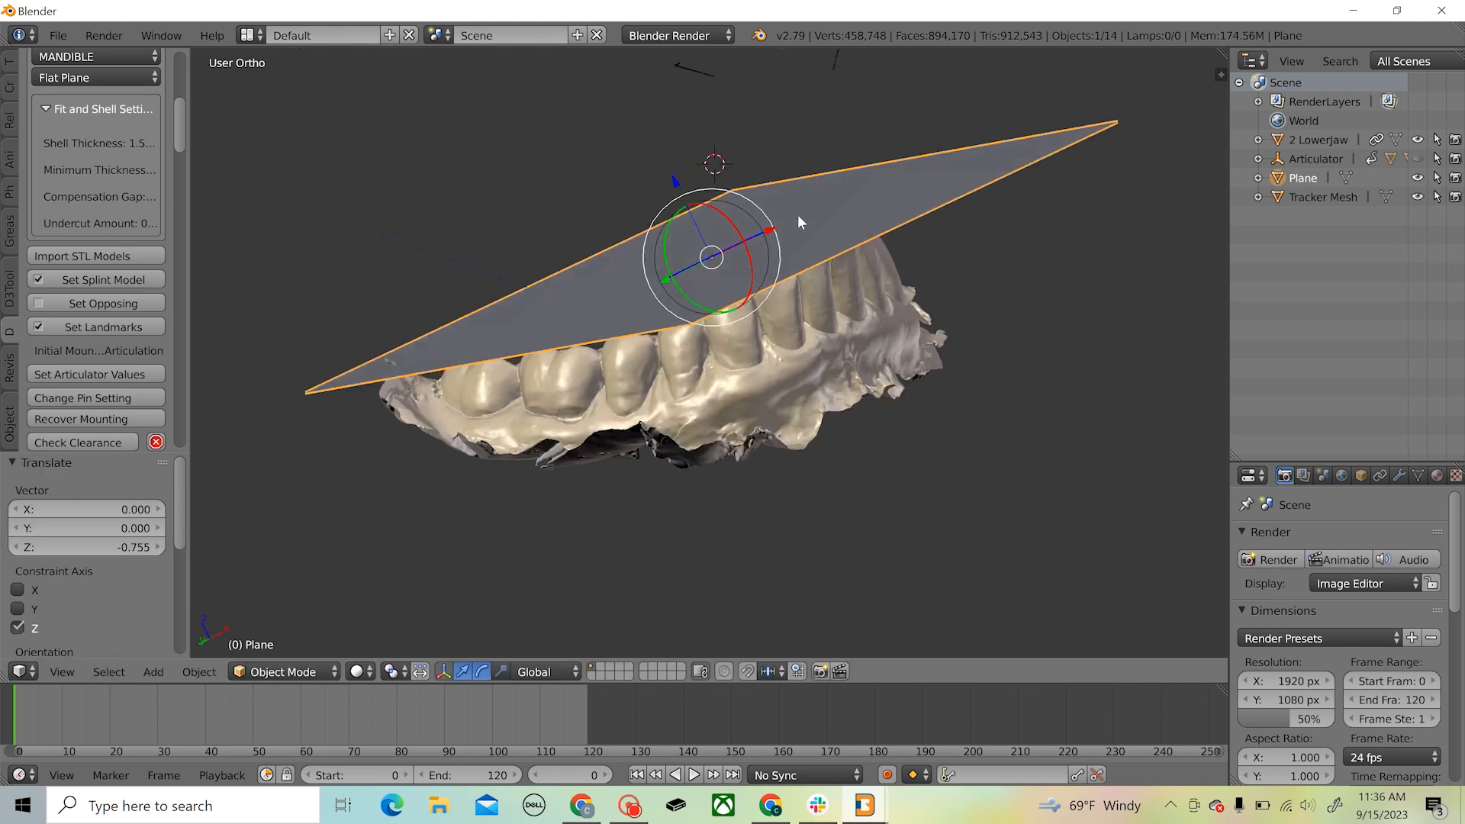
middle_drag(830, 358, 760, 348)
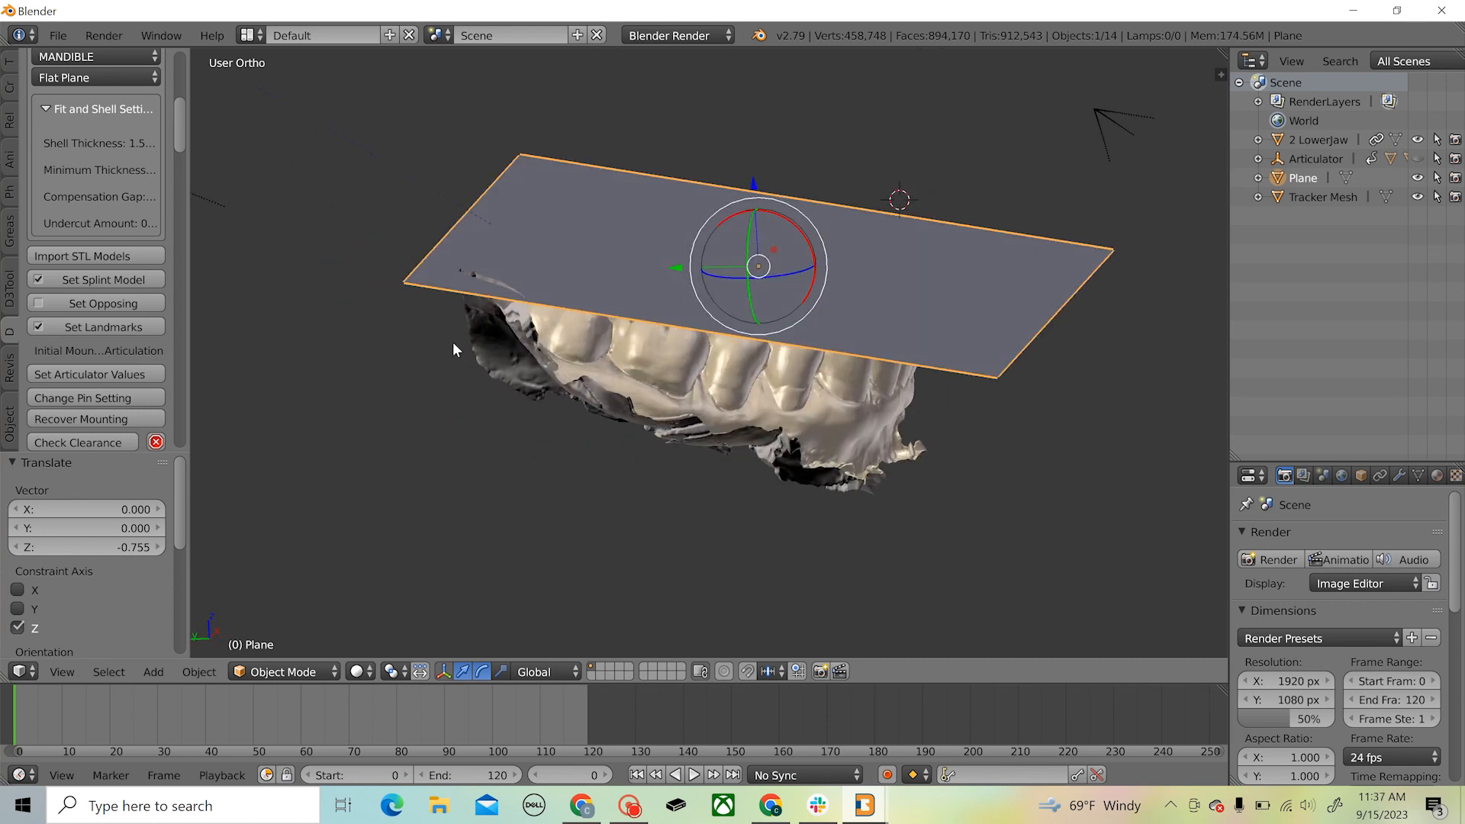
click(1416, 158)
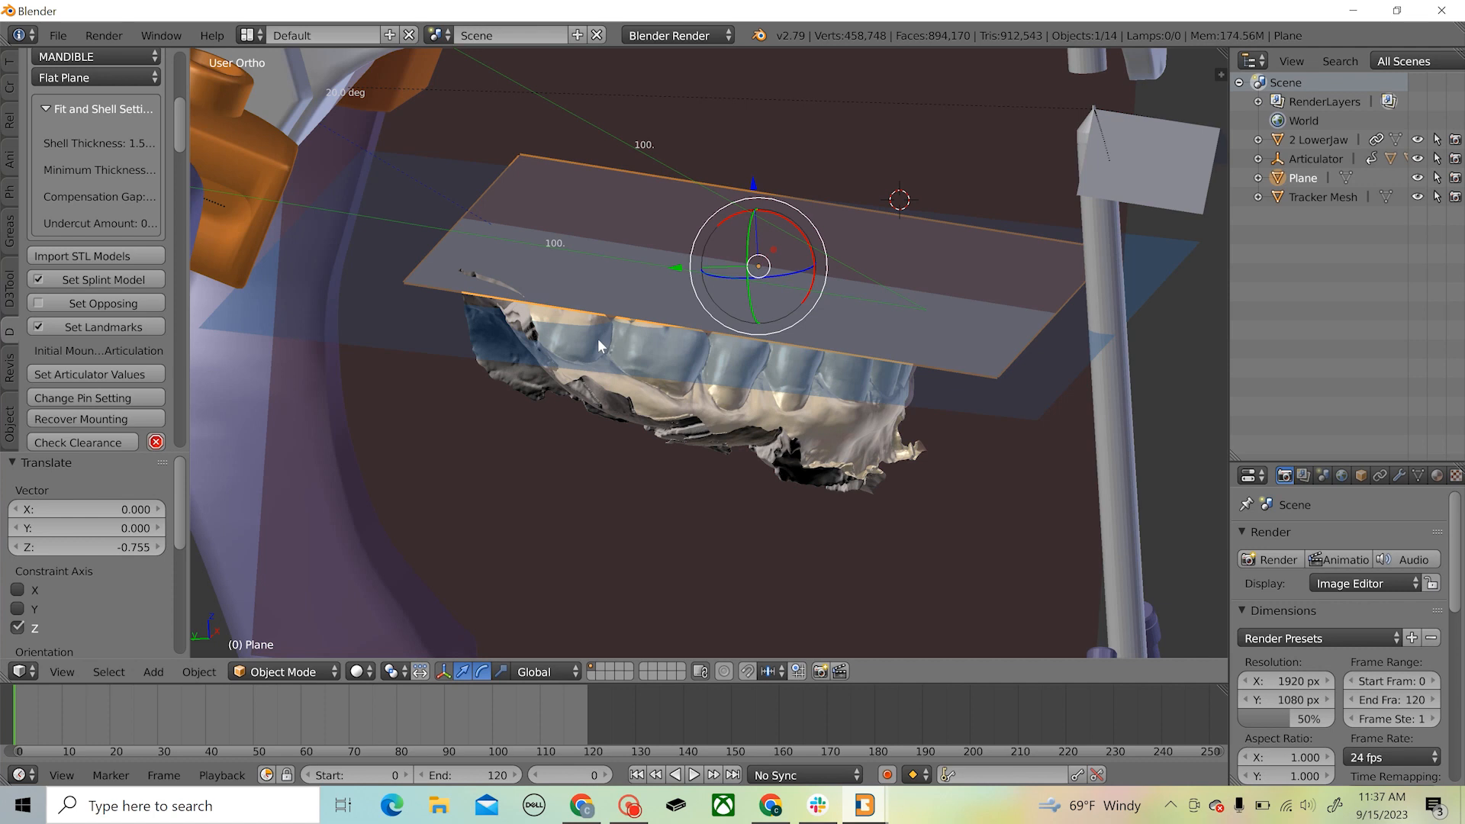
middle_drag(682, 416, 671, 487)
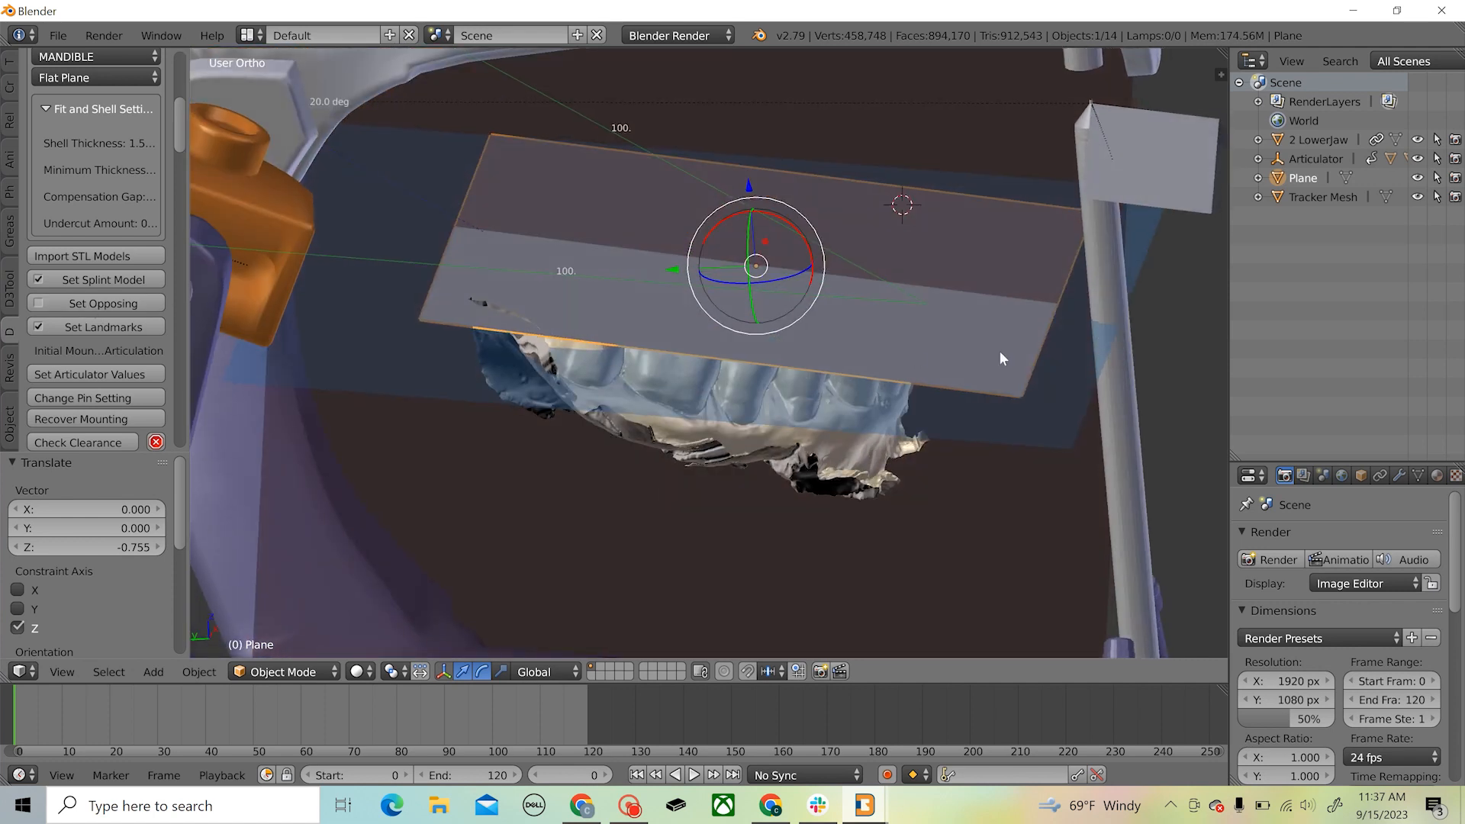
click(1417, 159)
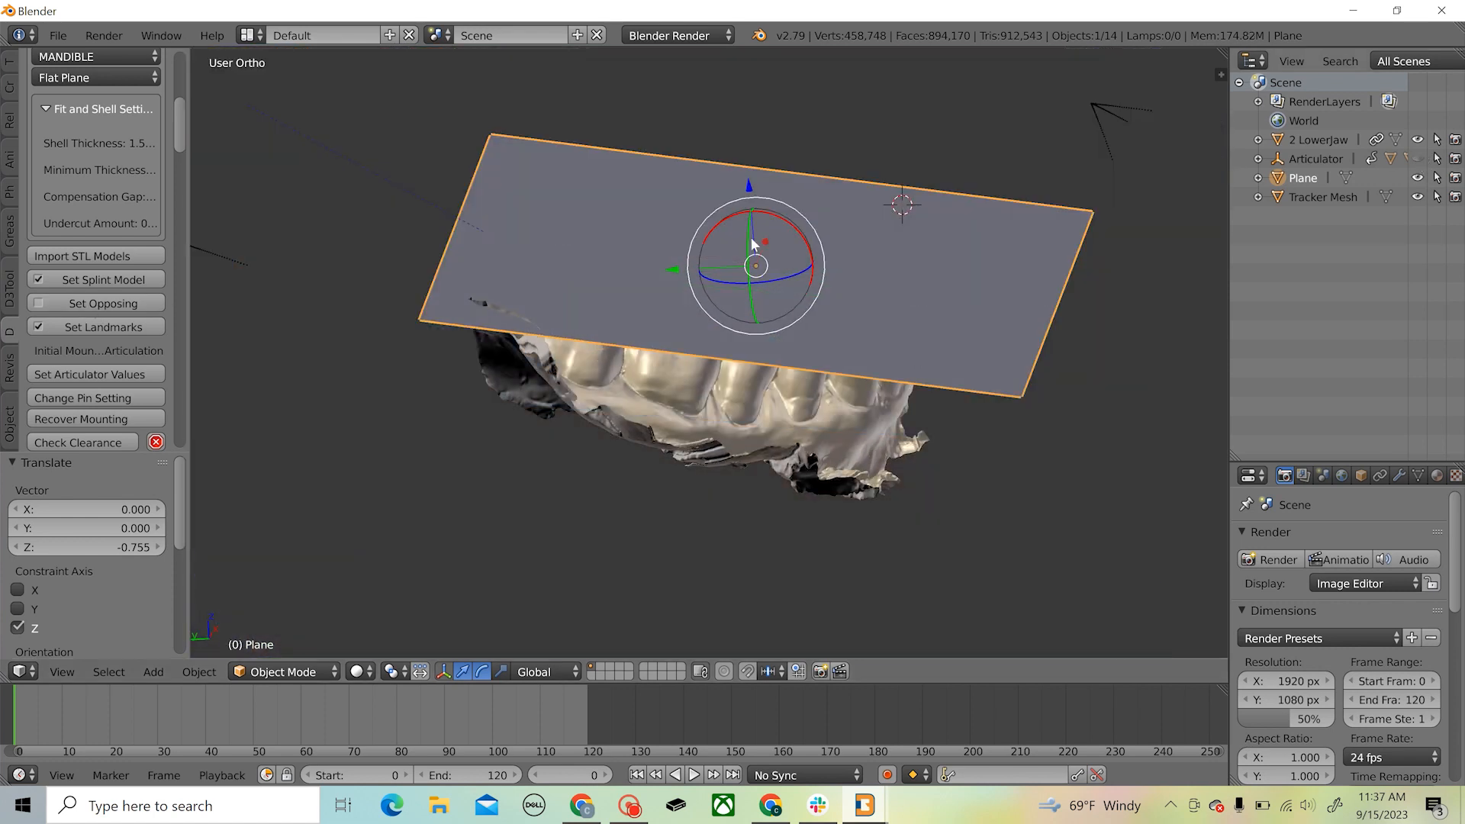
Set the reference plane as the opposing model of the splint
click(122, 303)
click(505, 200)
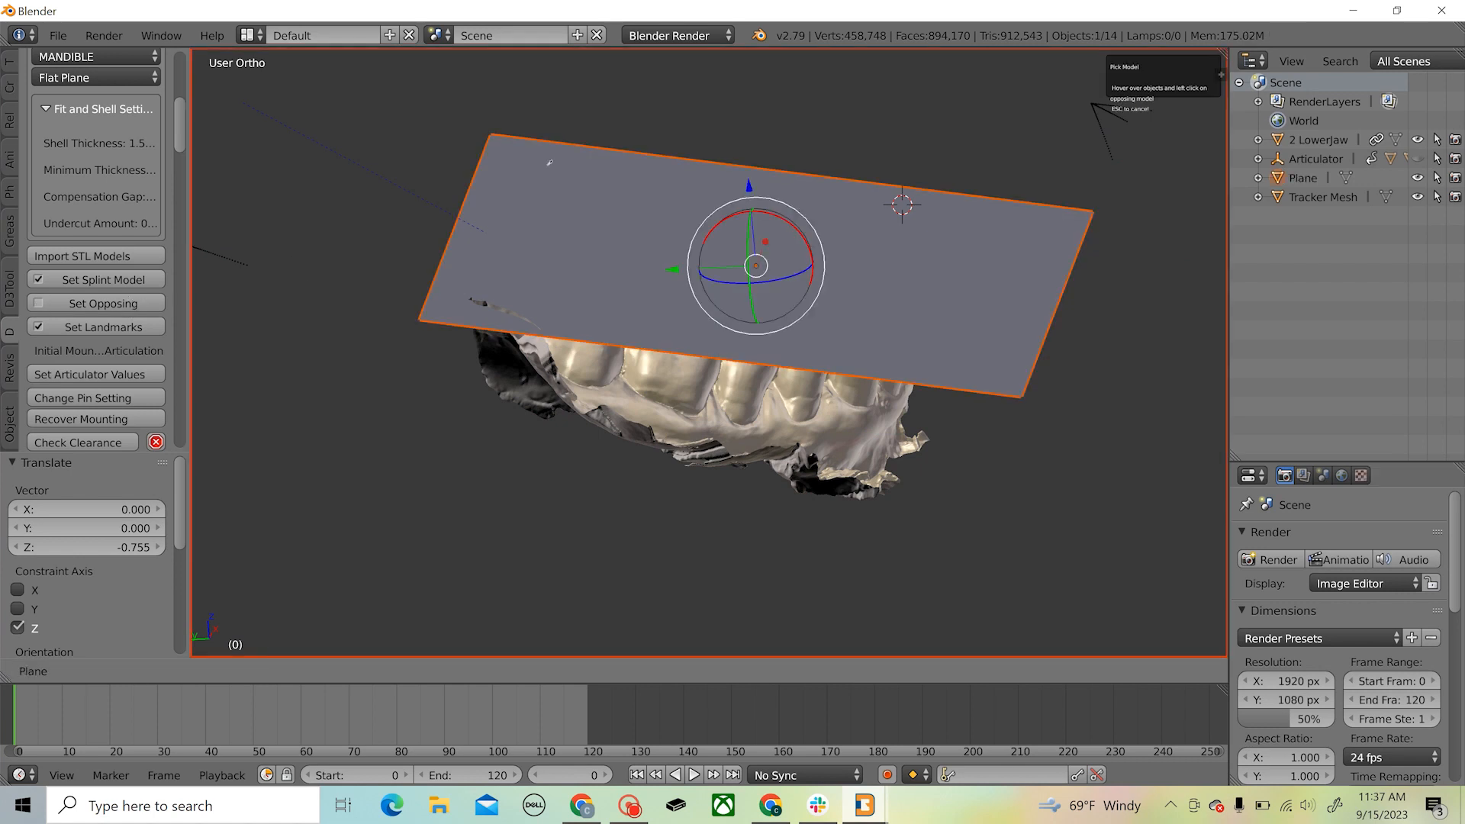
middle_drag(772, 457, 922, 356)
Survey the lower jaw model, capturing a slightly tilted view from above as the splint's insertion axis and committing it
scroll(141, 305, down, 3)
scroll(141, 305, down, 1)
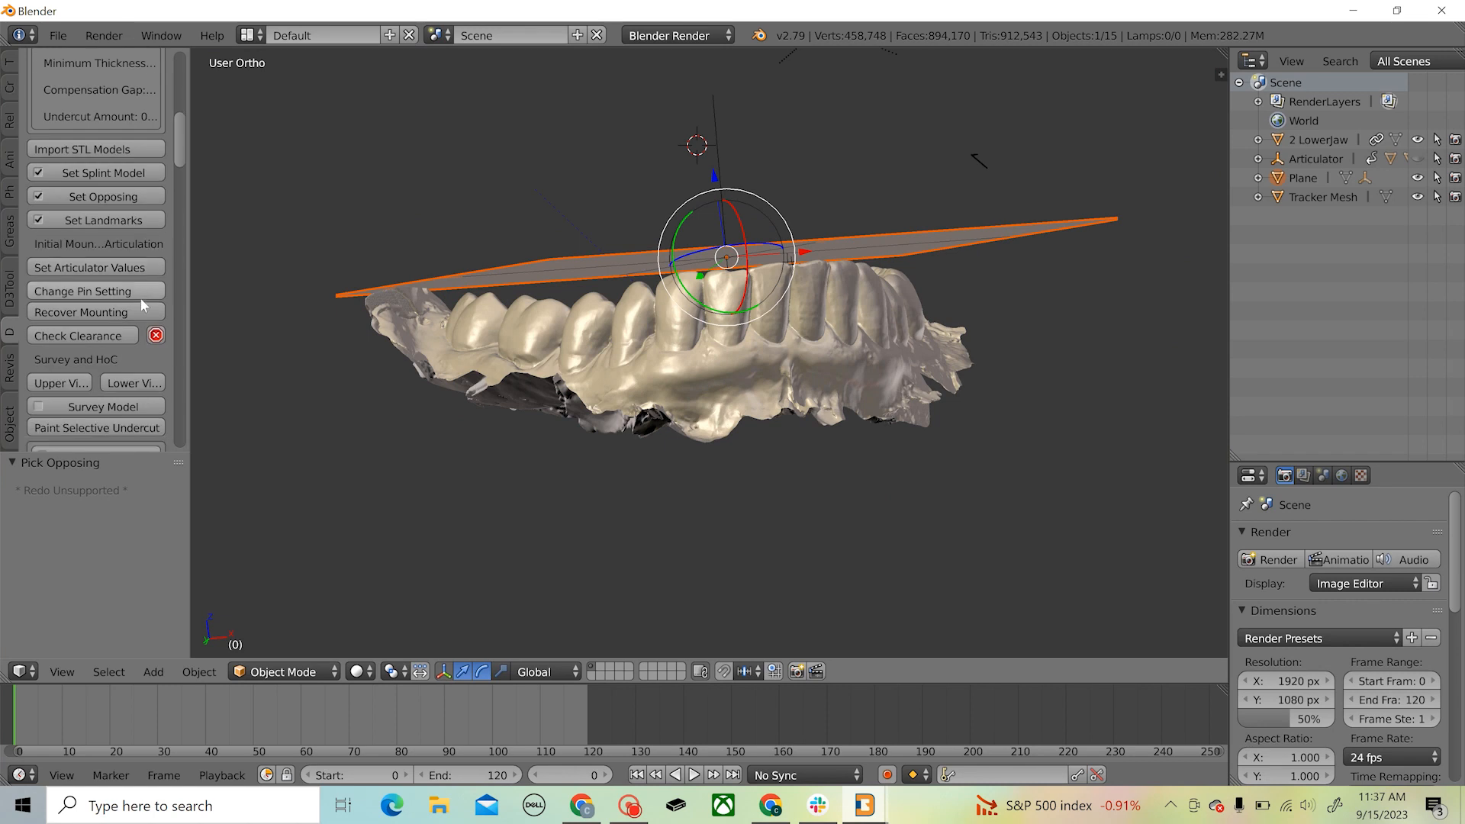
middle_drag(519, 258, 602, 243)
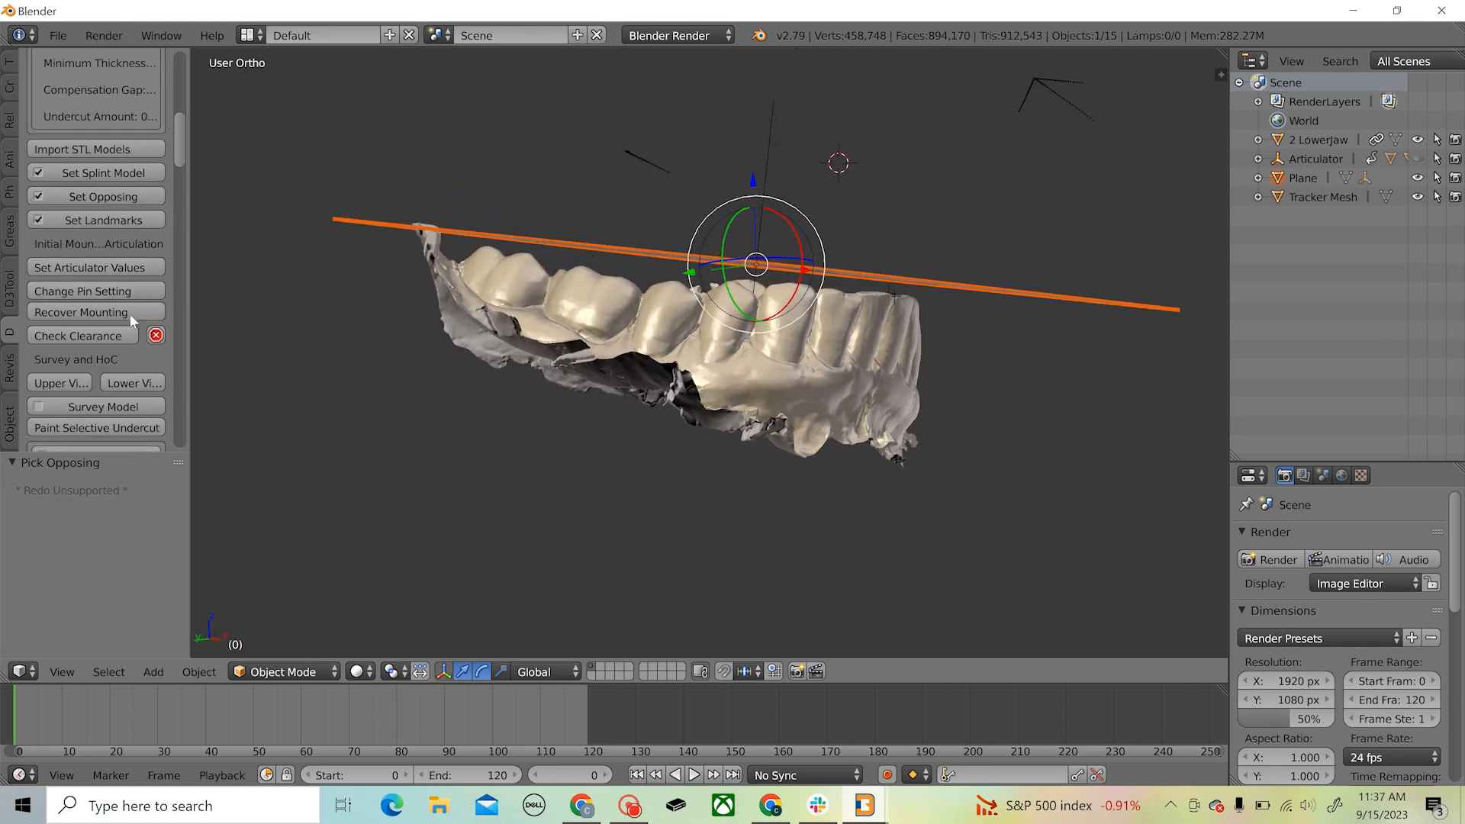
scroll(130, 313, down, 3)
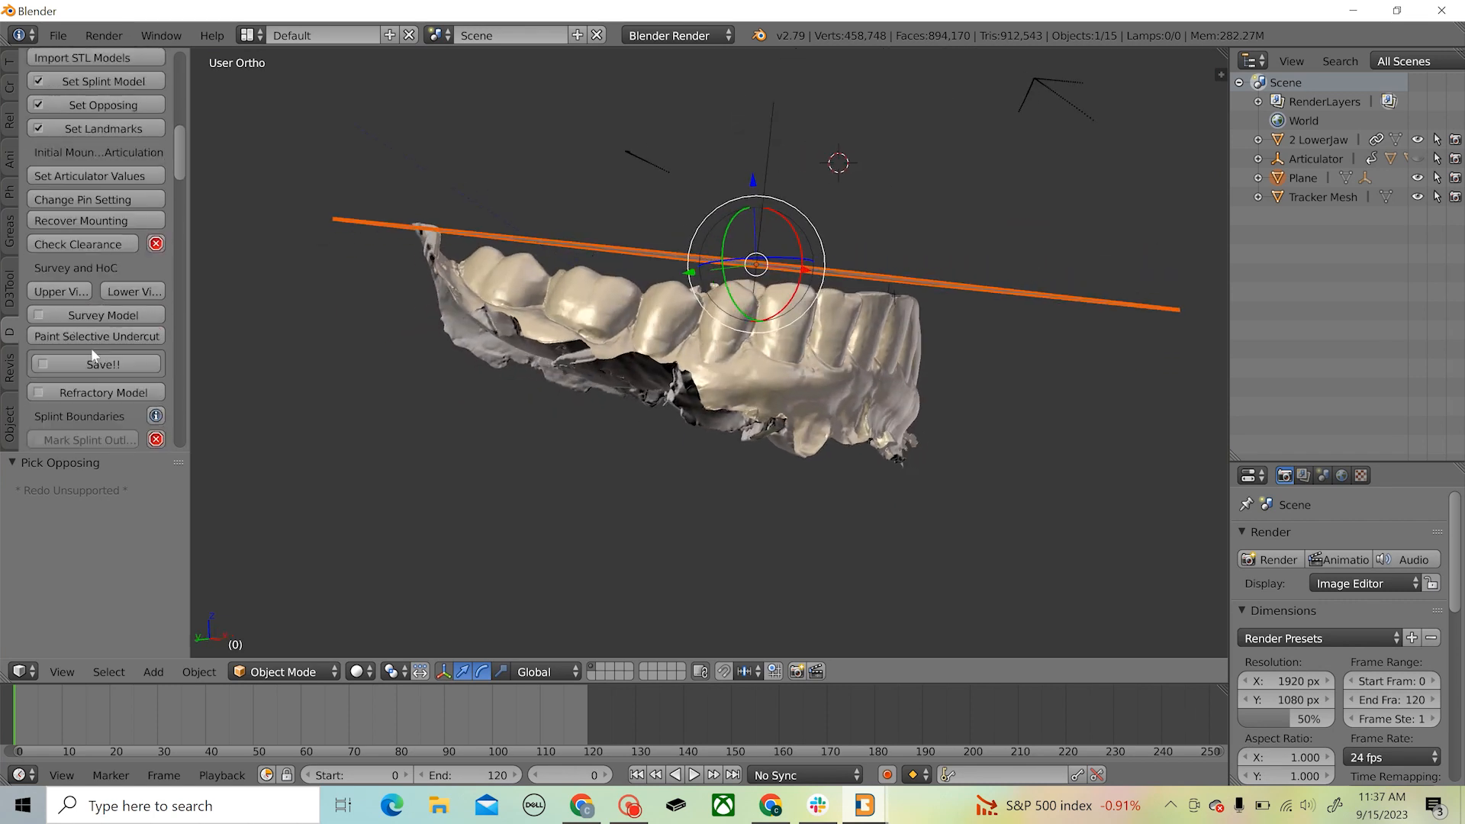
click(133, 315)
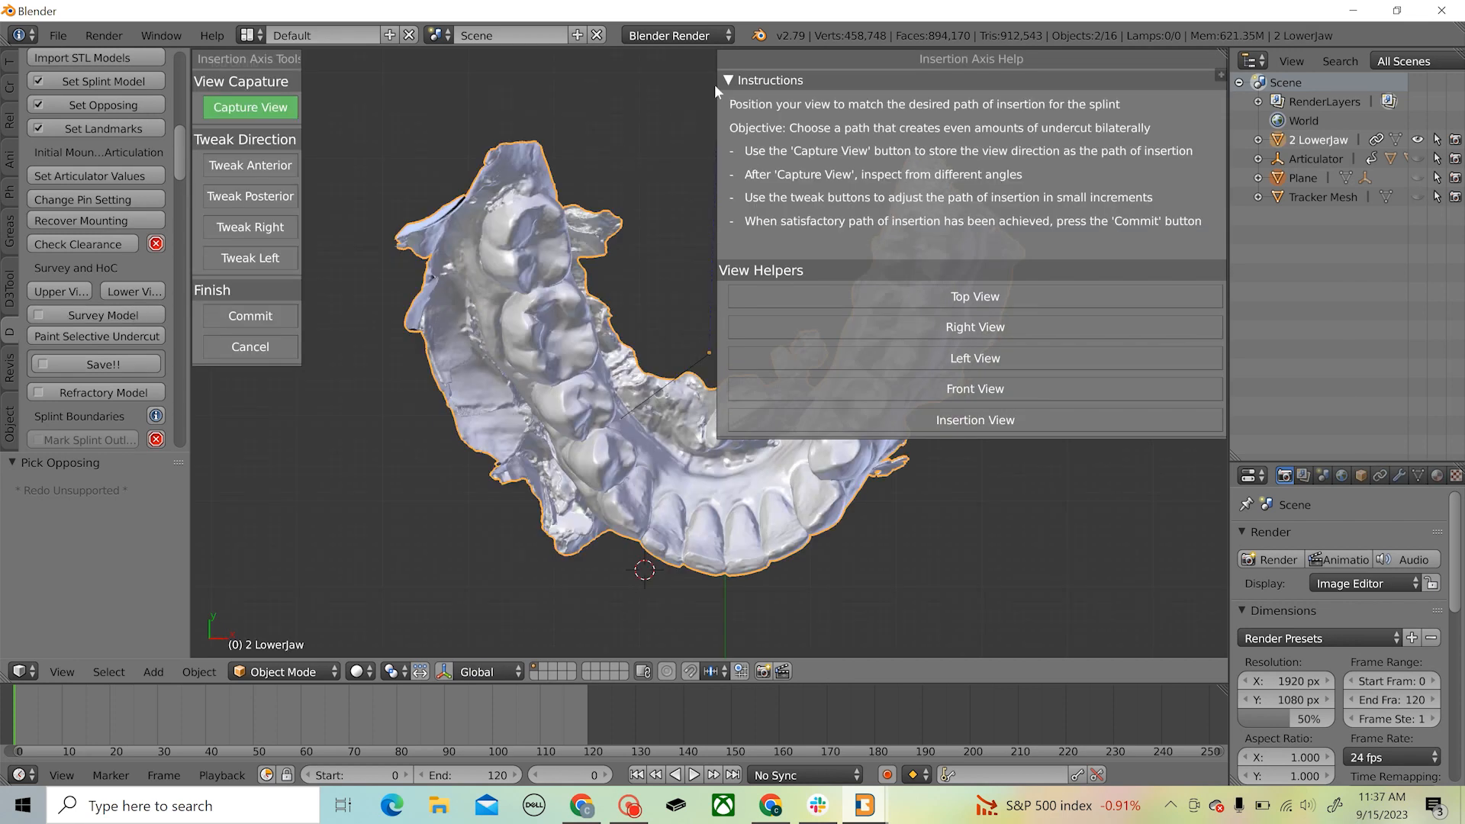
click(729, 80)
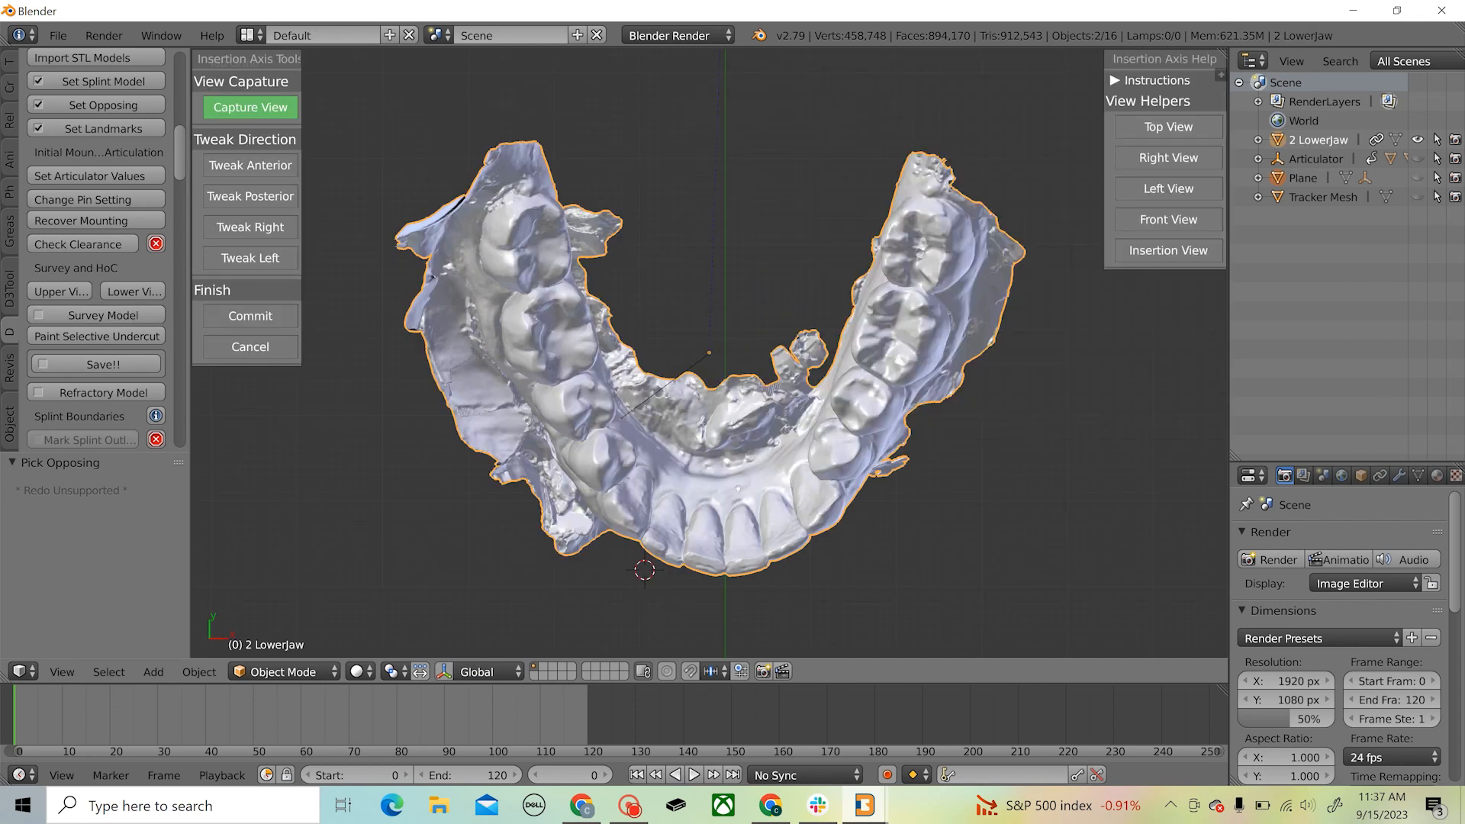
middle_drag(730, 466, 727, 431)
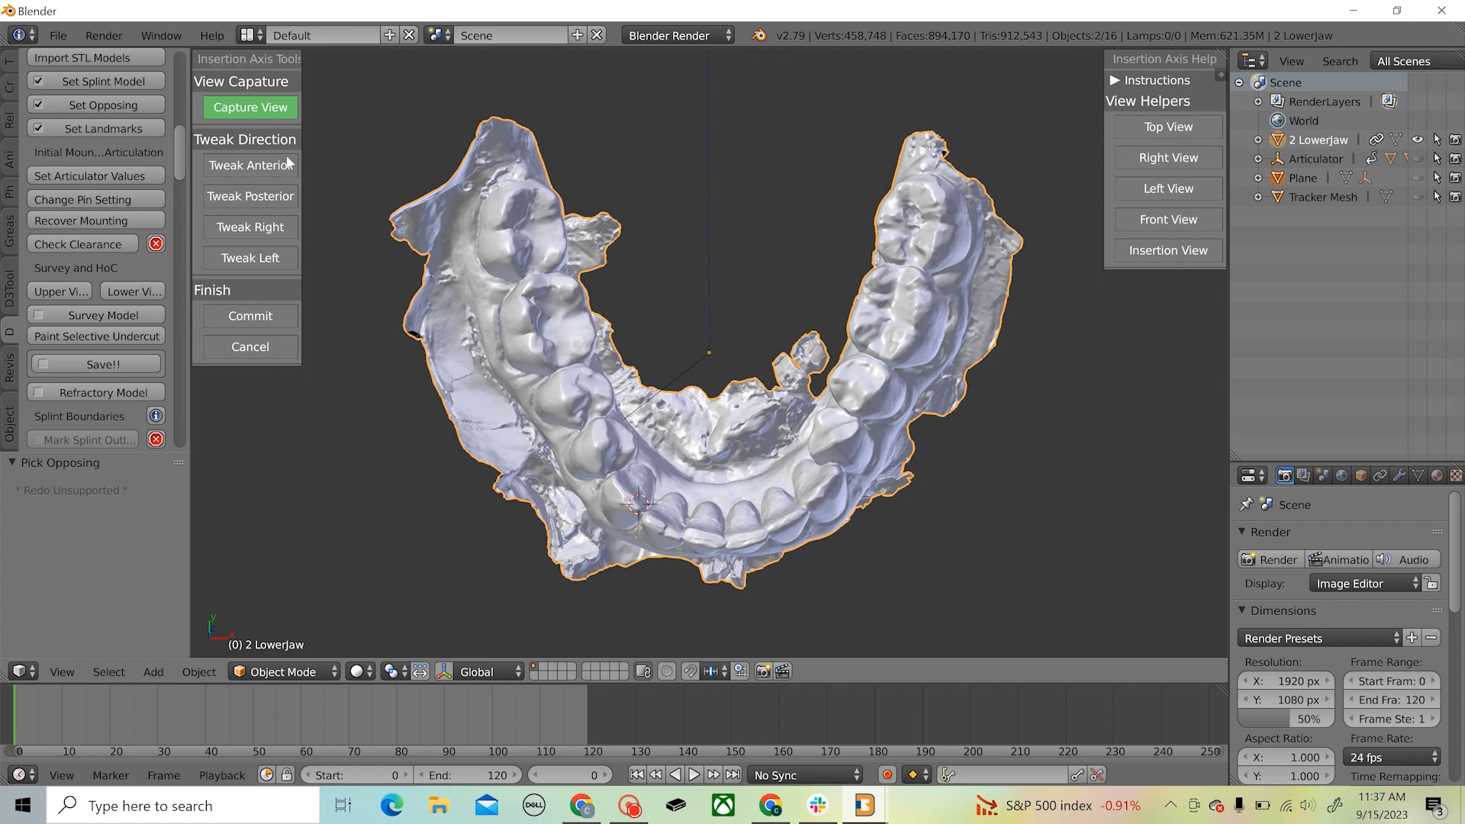
click(251, 109)
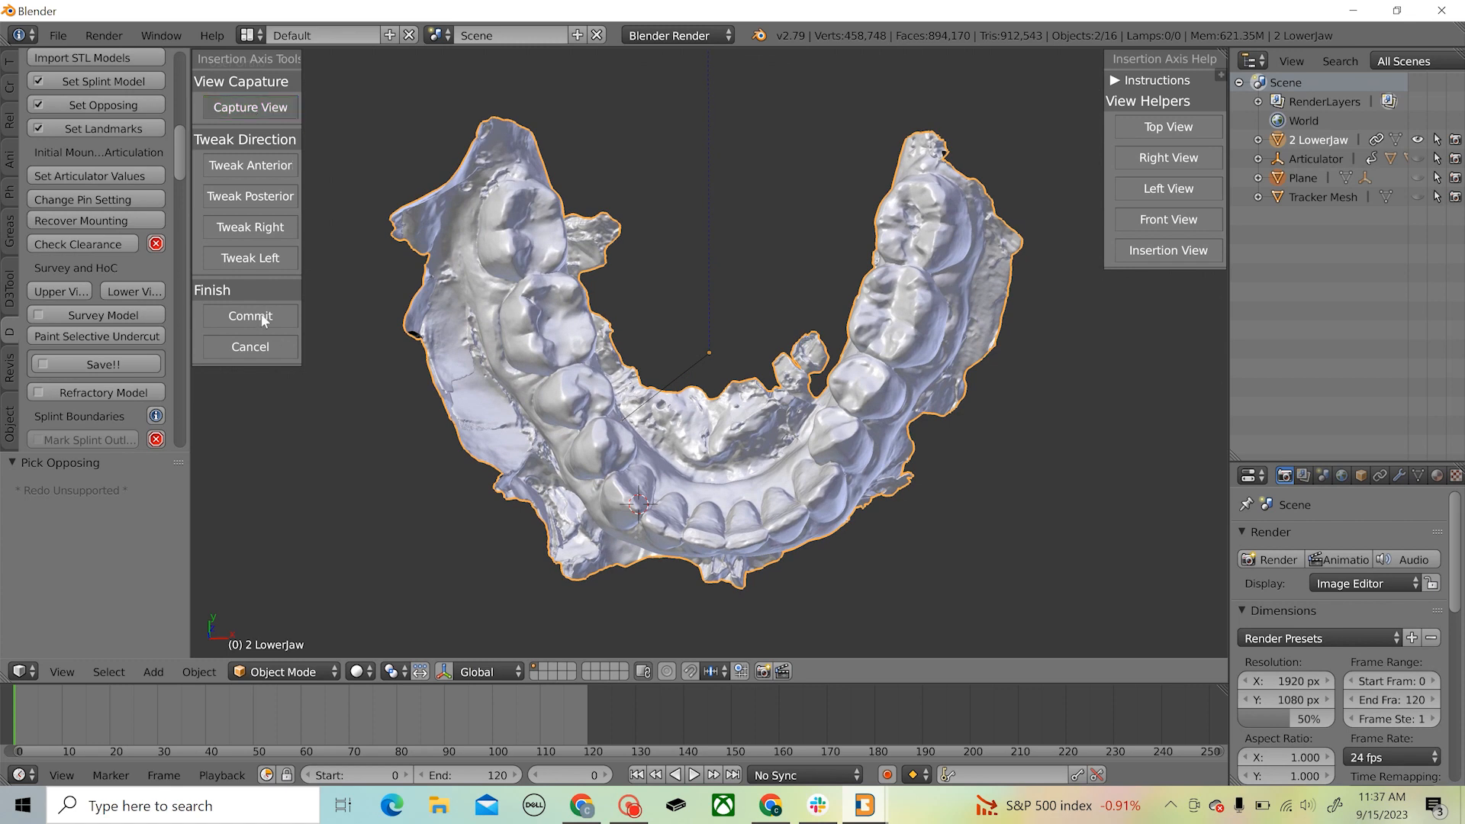
click(261, 315)
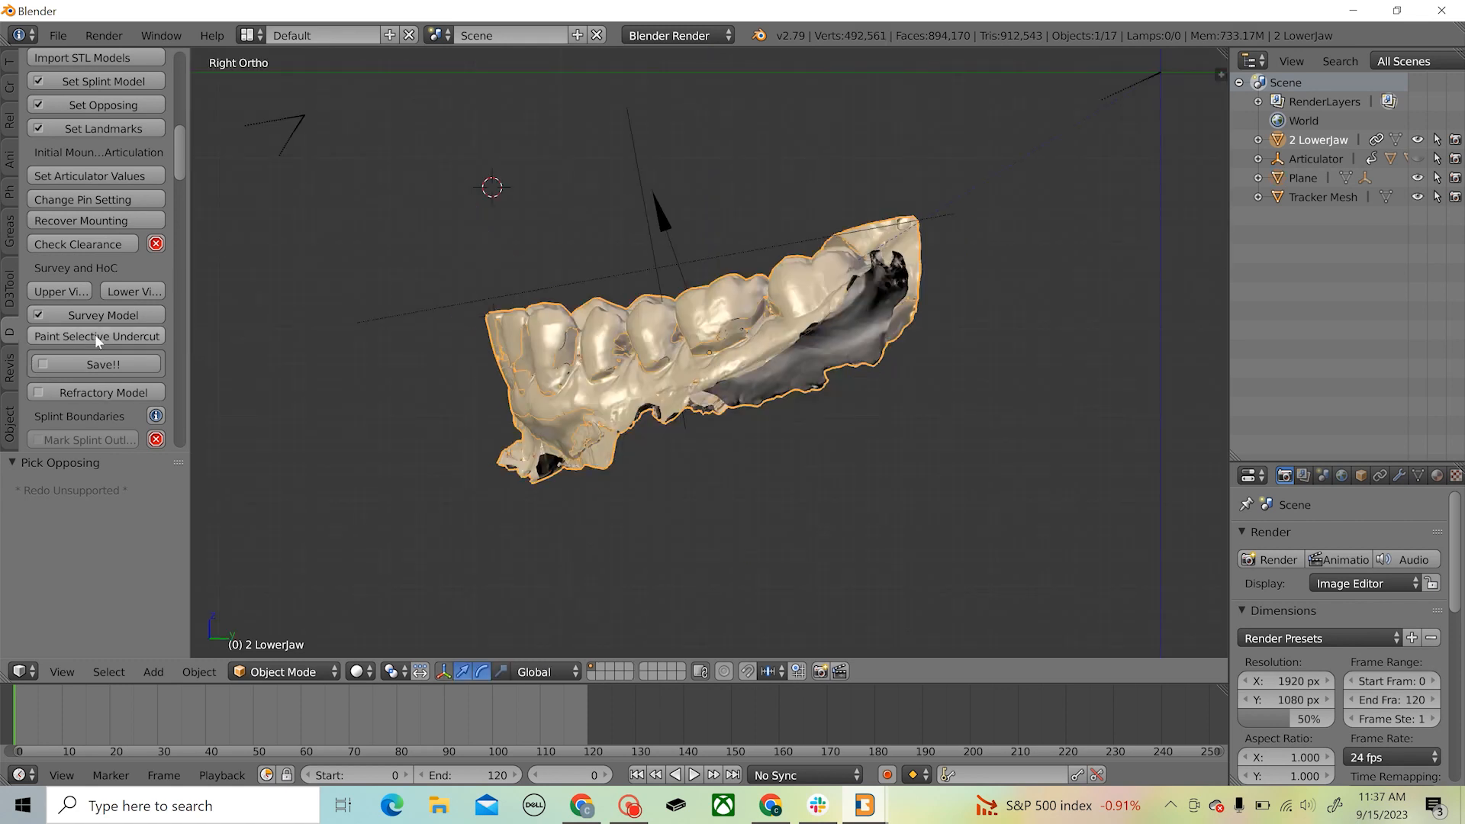
Save the project to the Desktop as untitled.blend
click(90, 367)
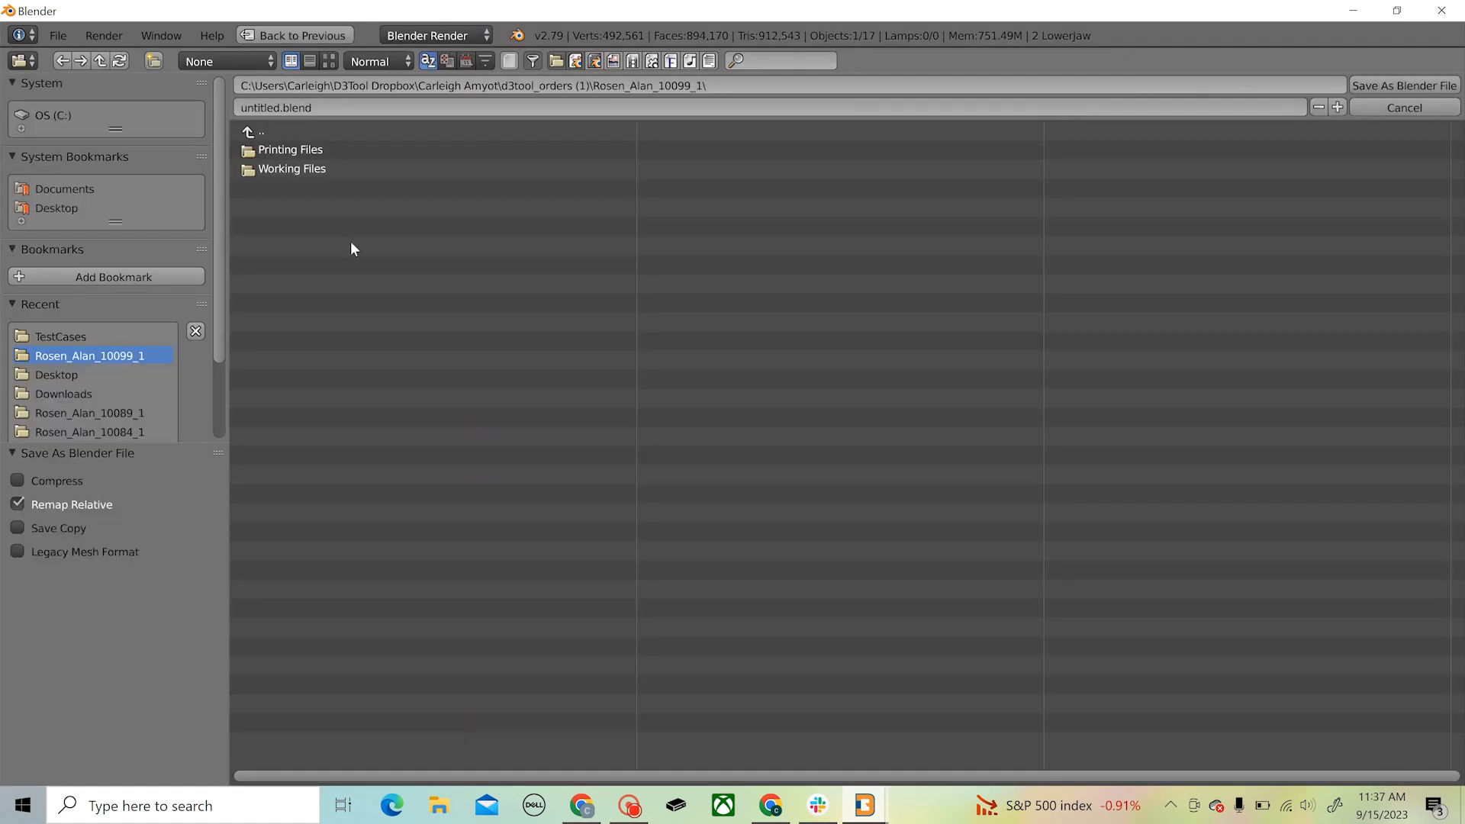
click(73, 209)
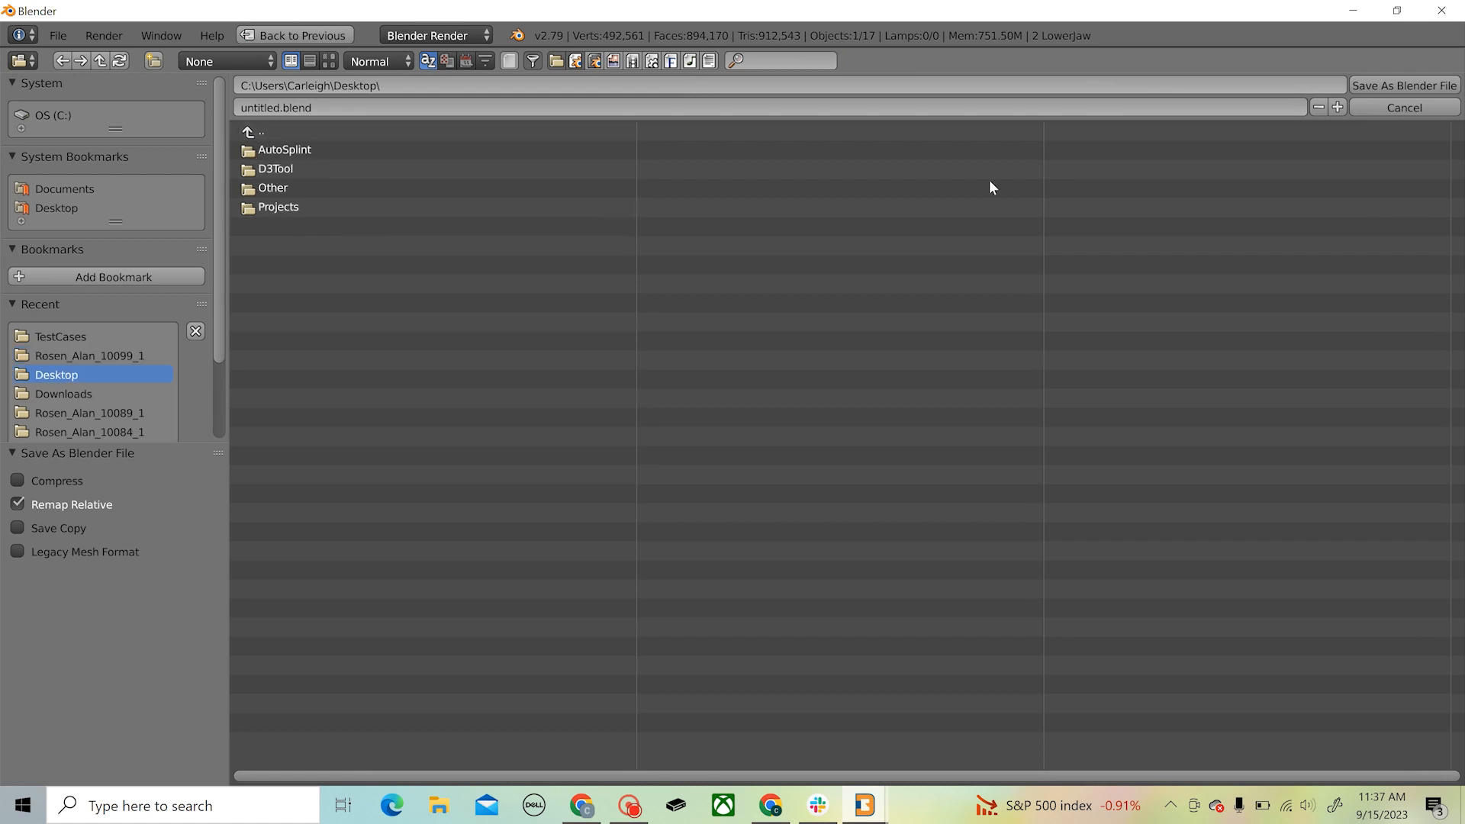
click(1380, 85)
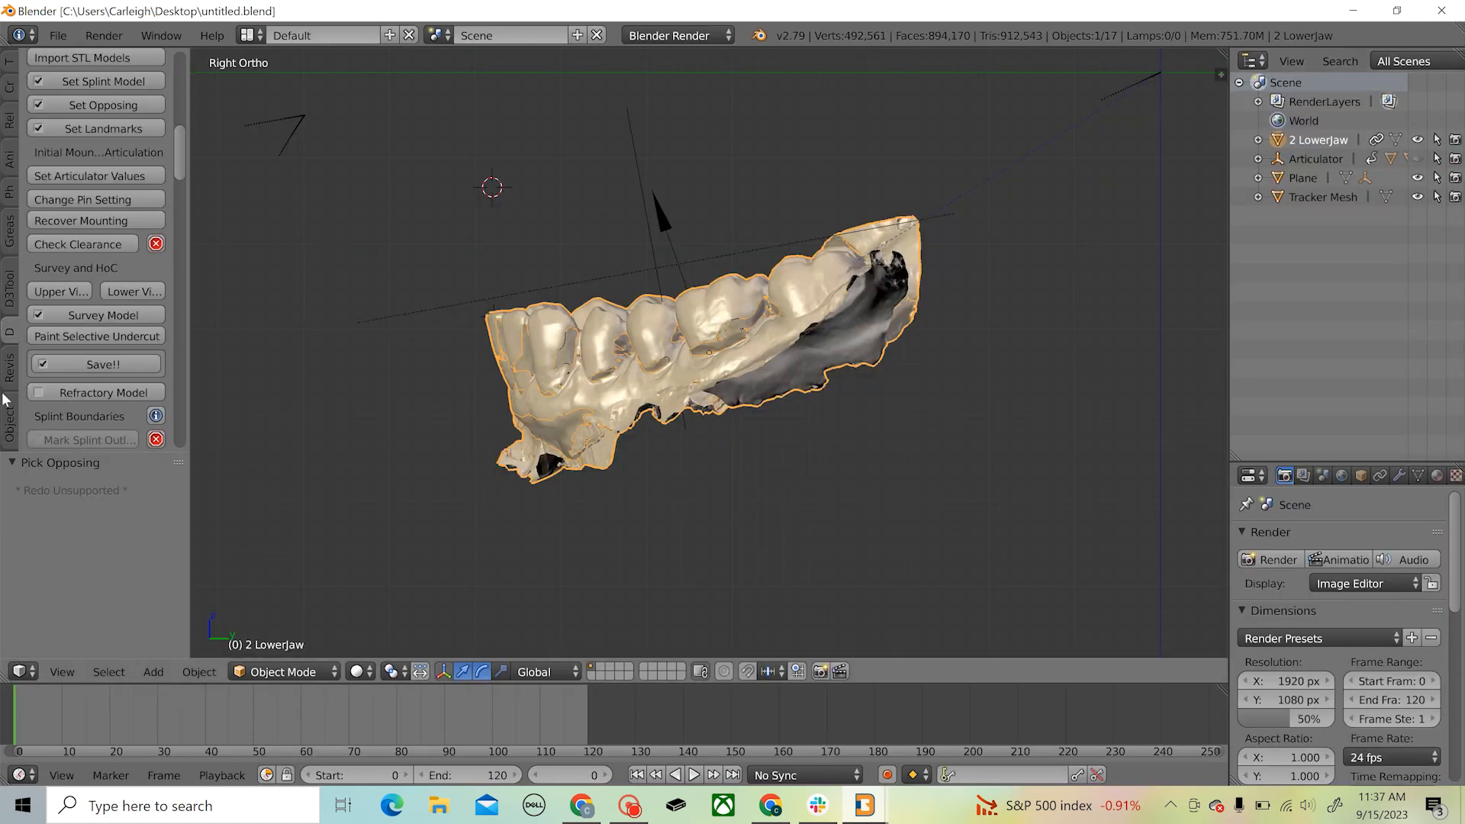
Generate the refractory model of the lower jaw
click(94, 394)
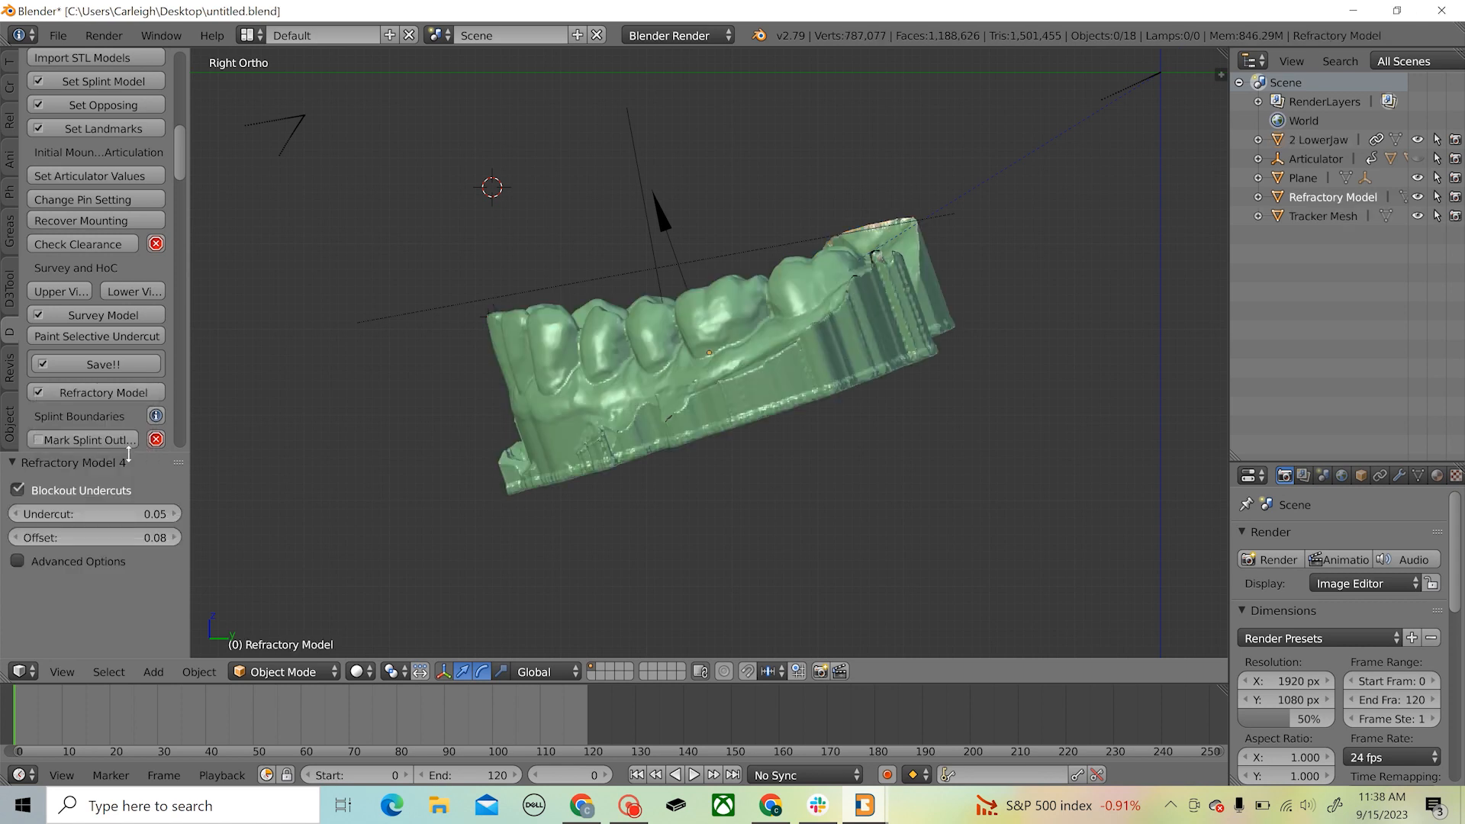
scroll(98, 402, down, 2)
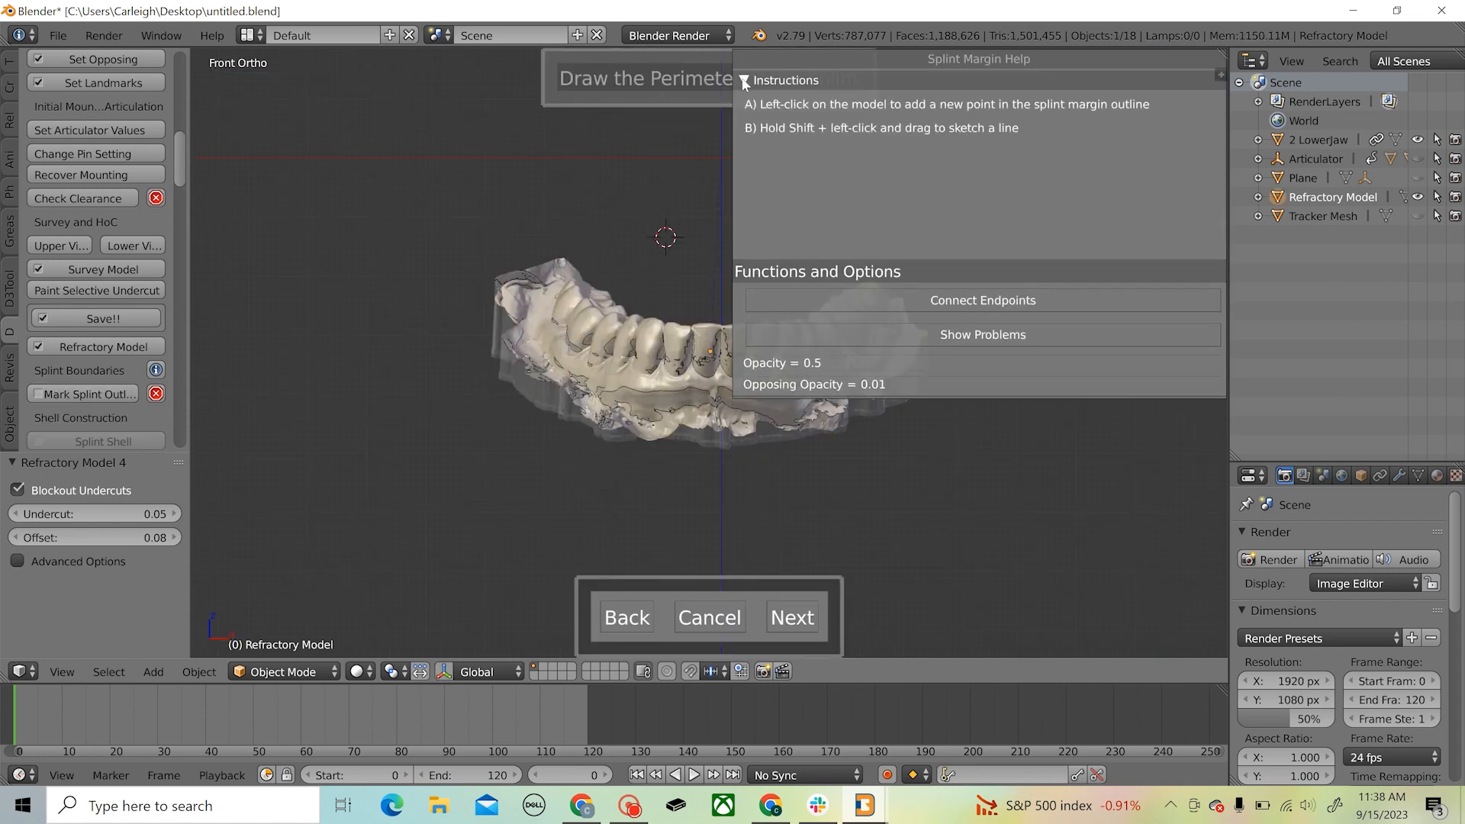
Trace the splint margin on the lower jaw along the outer gumline, from the patient's right rear molar around the front to the left molars
middle_drag(677, 369, 736, 329)
click(461, 368)
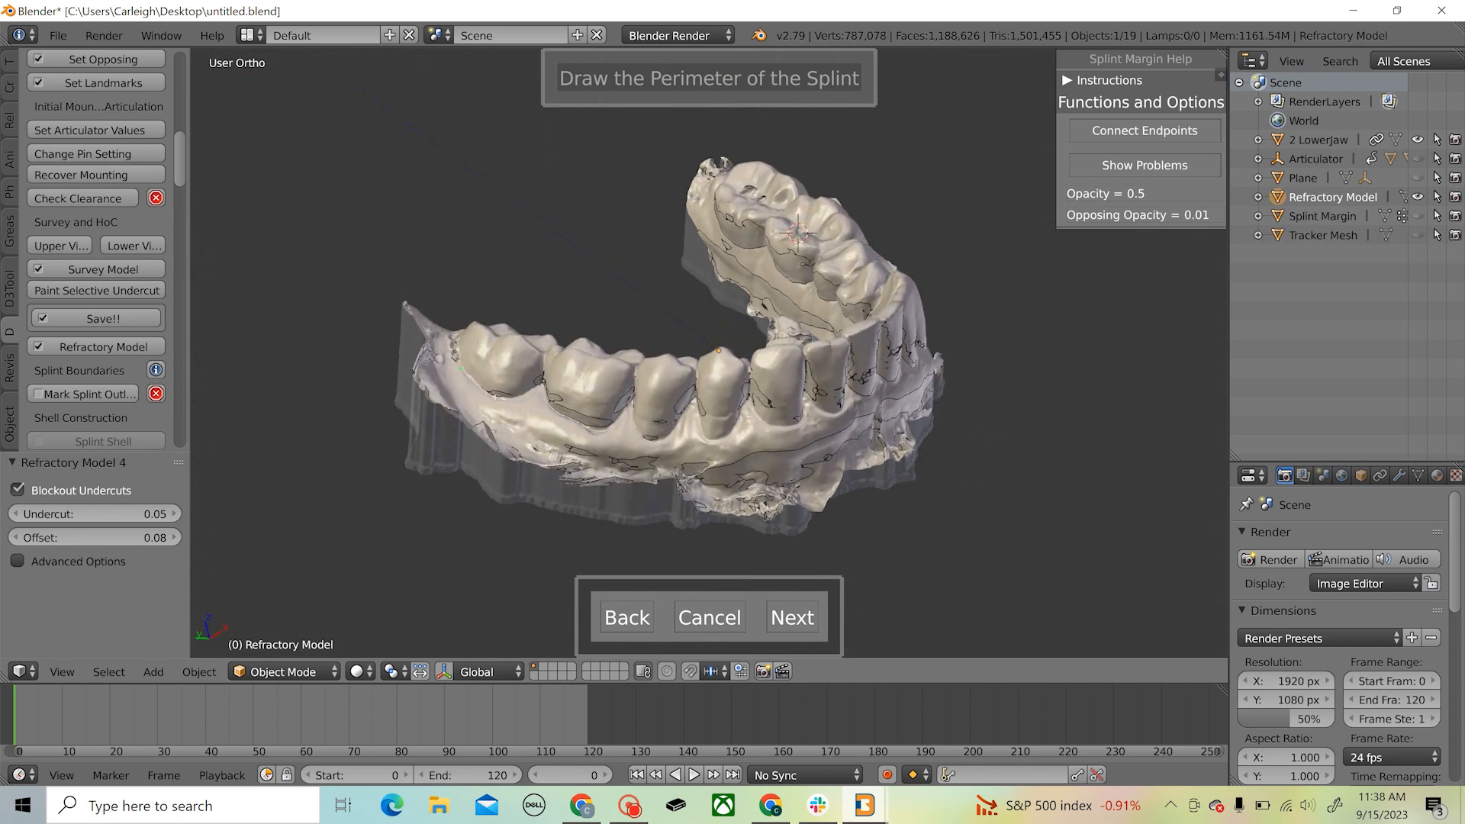
click(494, 397)
click(654, 440)
mouse_move(804, 430)
middle_down()
mouse_move(776, 398)
mouse_move(692, 394)
middle_up()
click(700, 395)
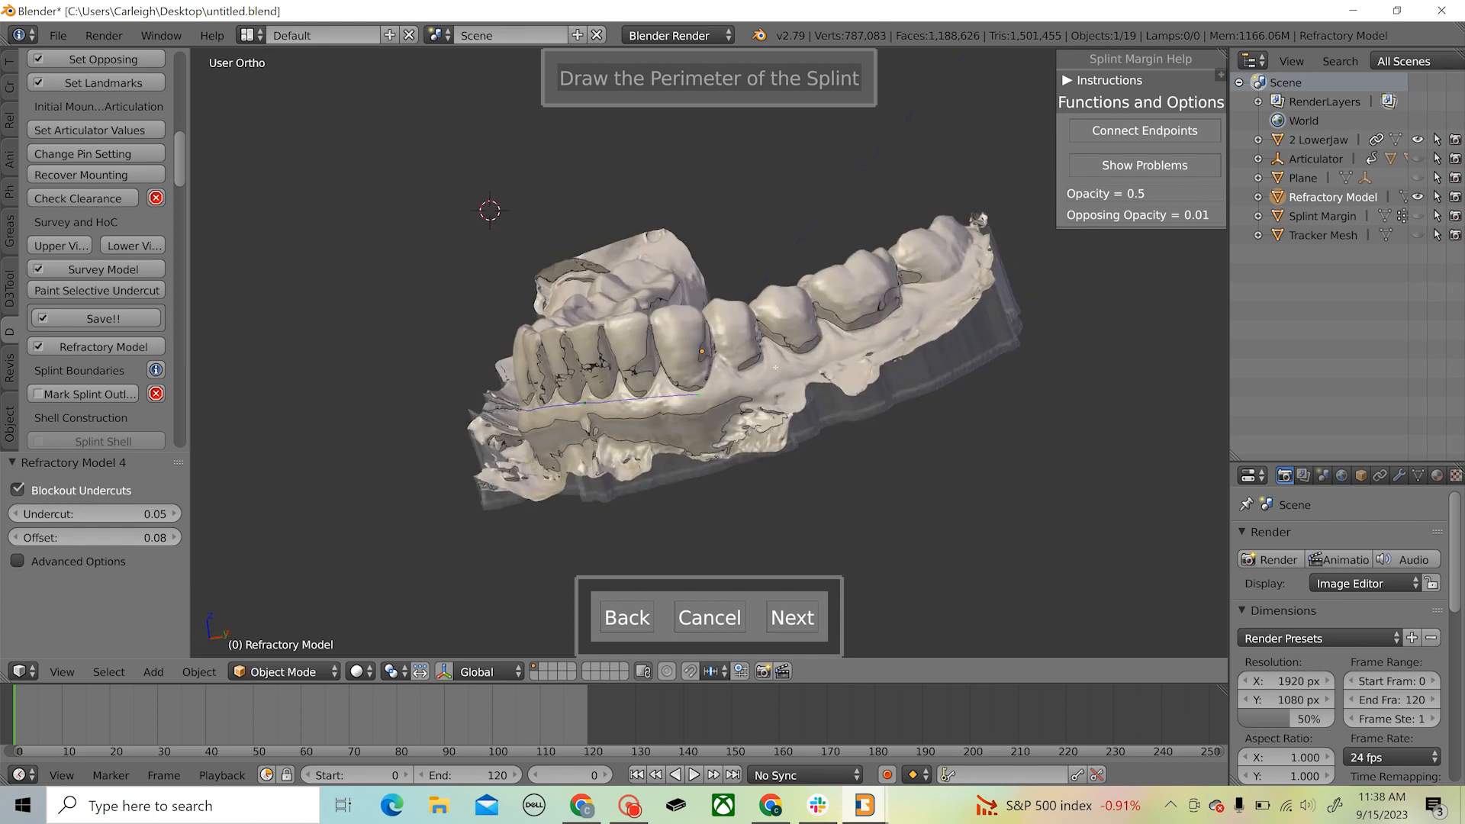
click(880, 325)
click(962, 269)
middle_drag(962, 248, 894, 347)
Continue the splint margin behind the patient's left rear molar and forward along the inner side of the left molars and premolars
middle_drag(916, 498, 763, 500)
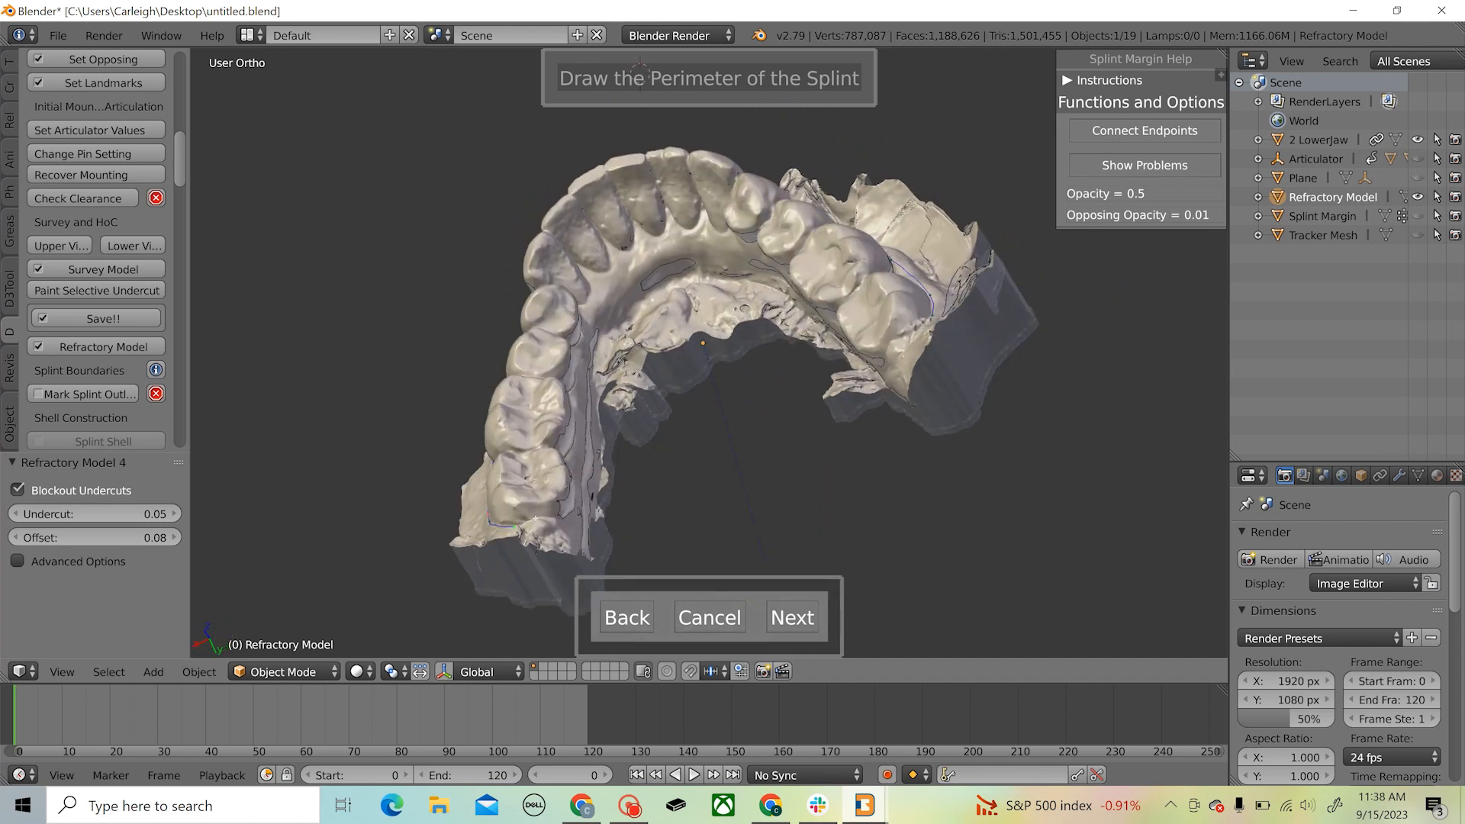
middle_drag(536, 518, 481, 462)
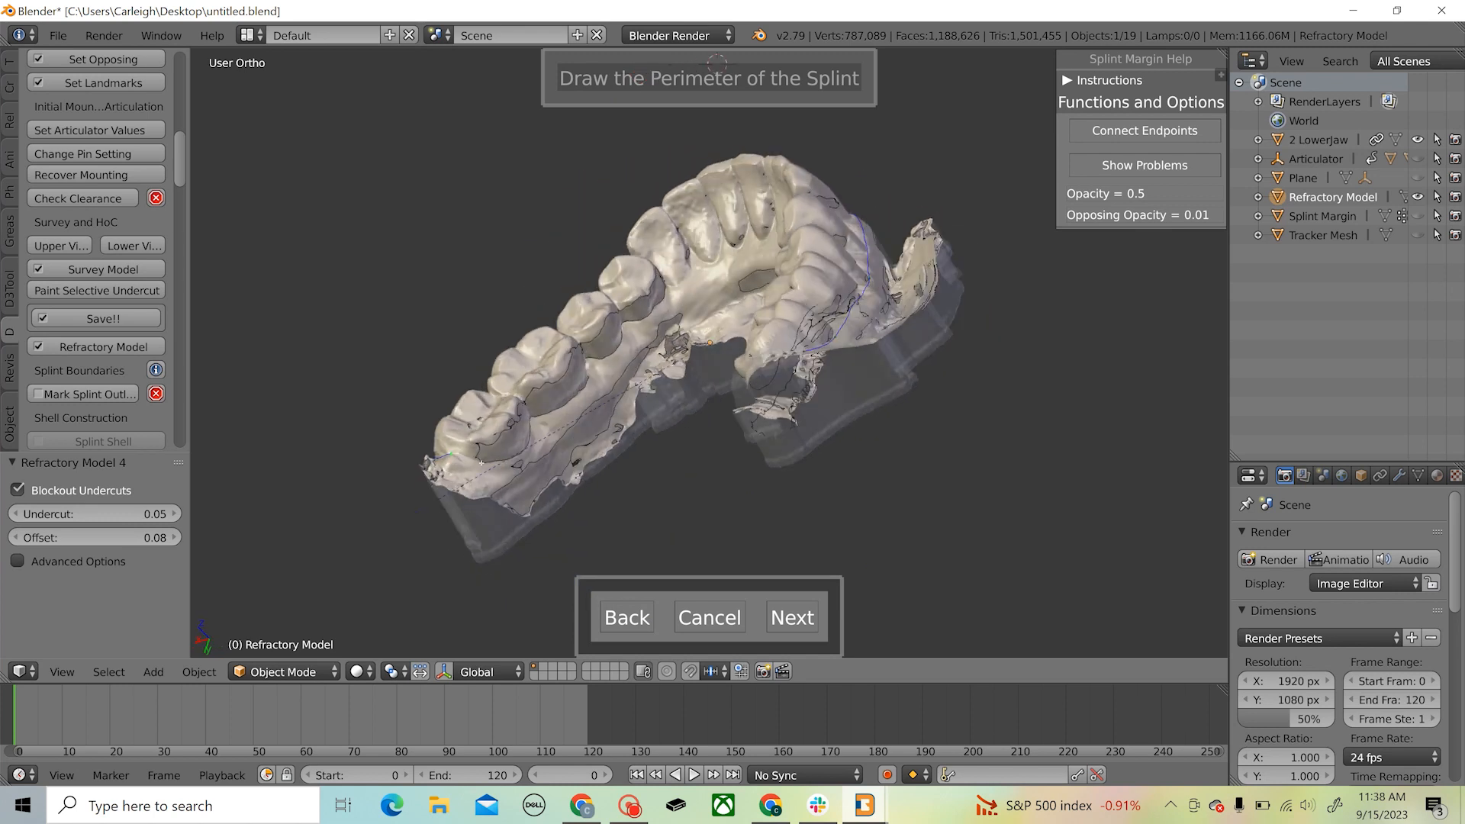
click(481, 461)
click(529, 449)
click(618, 351)
middle_drag(703, 285, 645, 307)
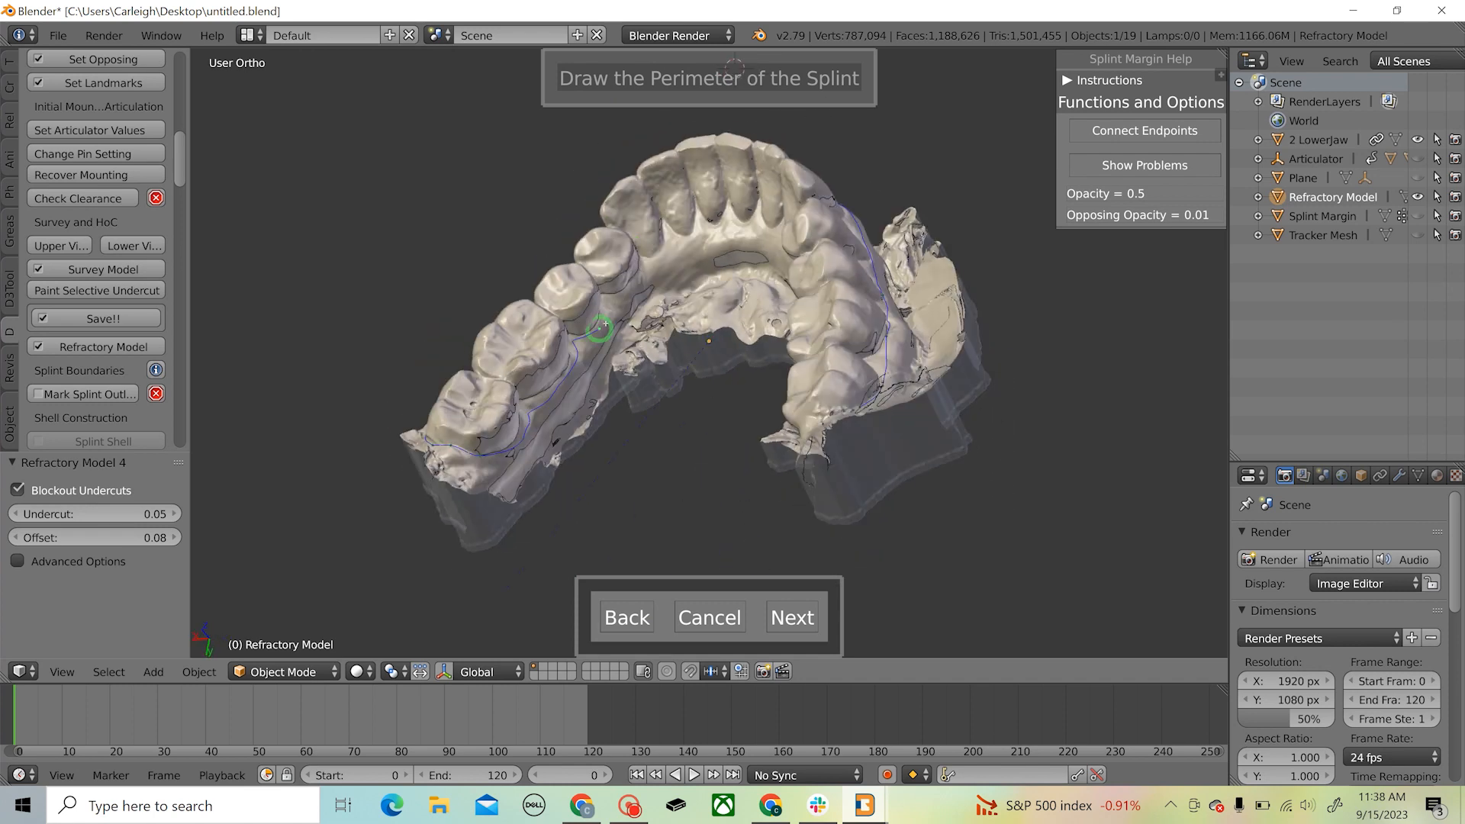
Extend the splint margin along the inner gumline behind the front teeth
click(654, 261)
click(688, 242)
click(730, 231)
middle_drag(731, 231, 836, 236)
click(746, 249)
middle_drag(746, 249, 798, 294)
click(760, 288)
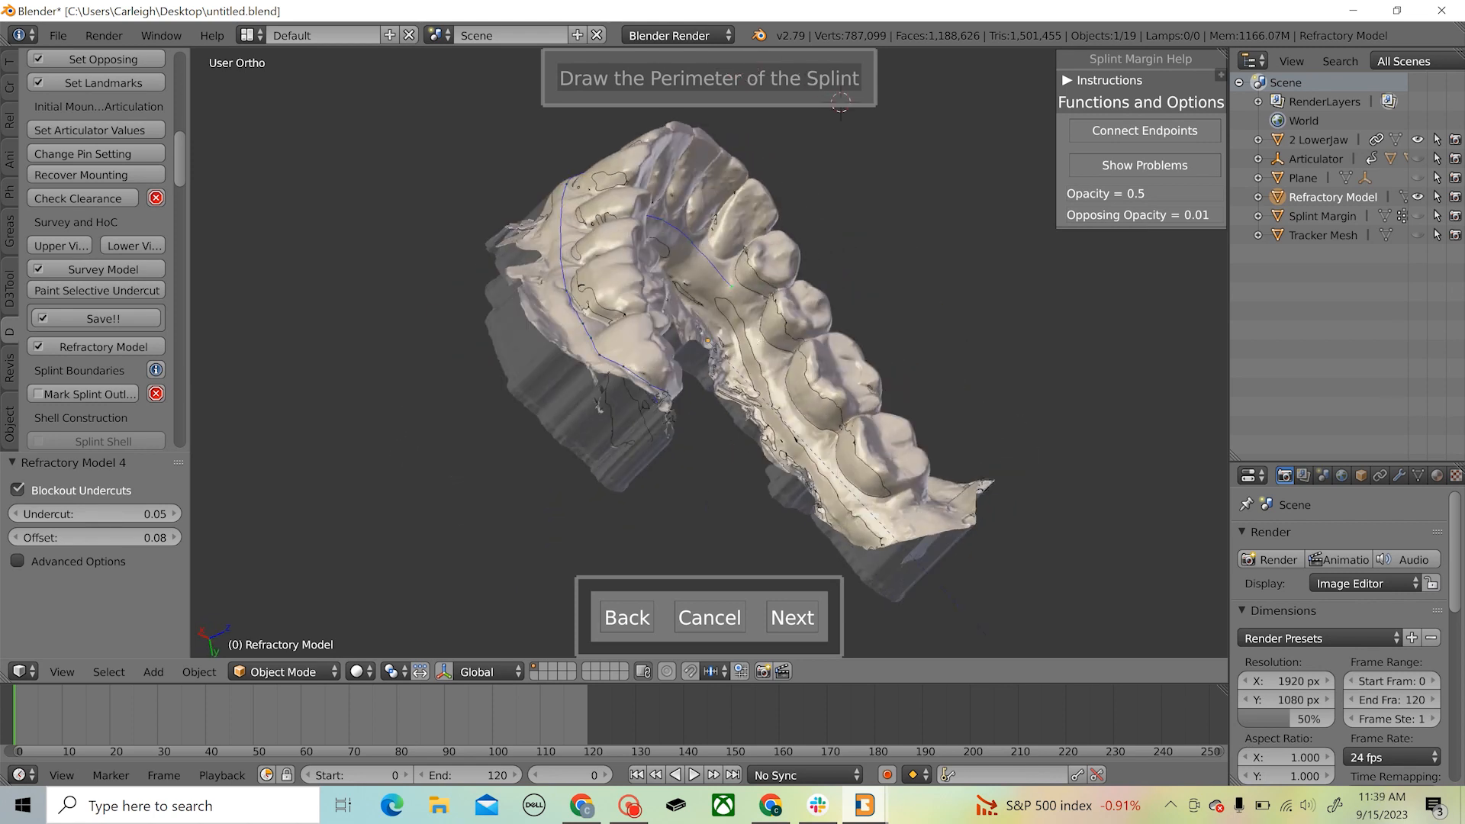
Run the splint margin along the inner side of the patient's right teeth, close the loop behind the rear molar and accept the perimeter
click(756, 339)
click(797, 419)
click(858, 495)
click(890, 497)
middle_drag(908, 496, 795, 615)
click(831, 515)
click(859, 517)
click(792, 618)
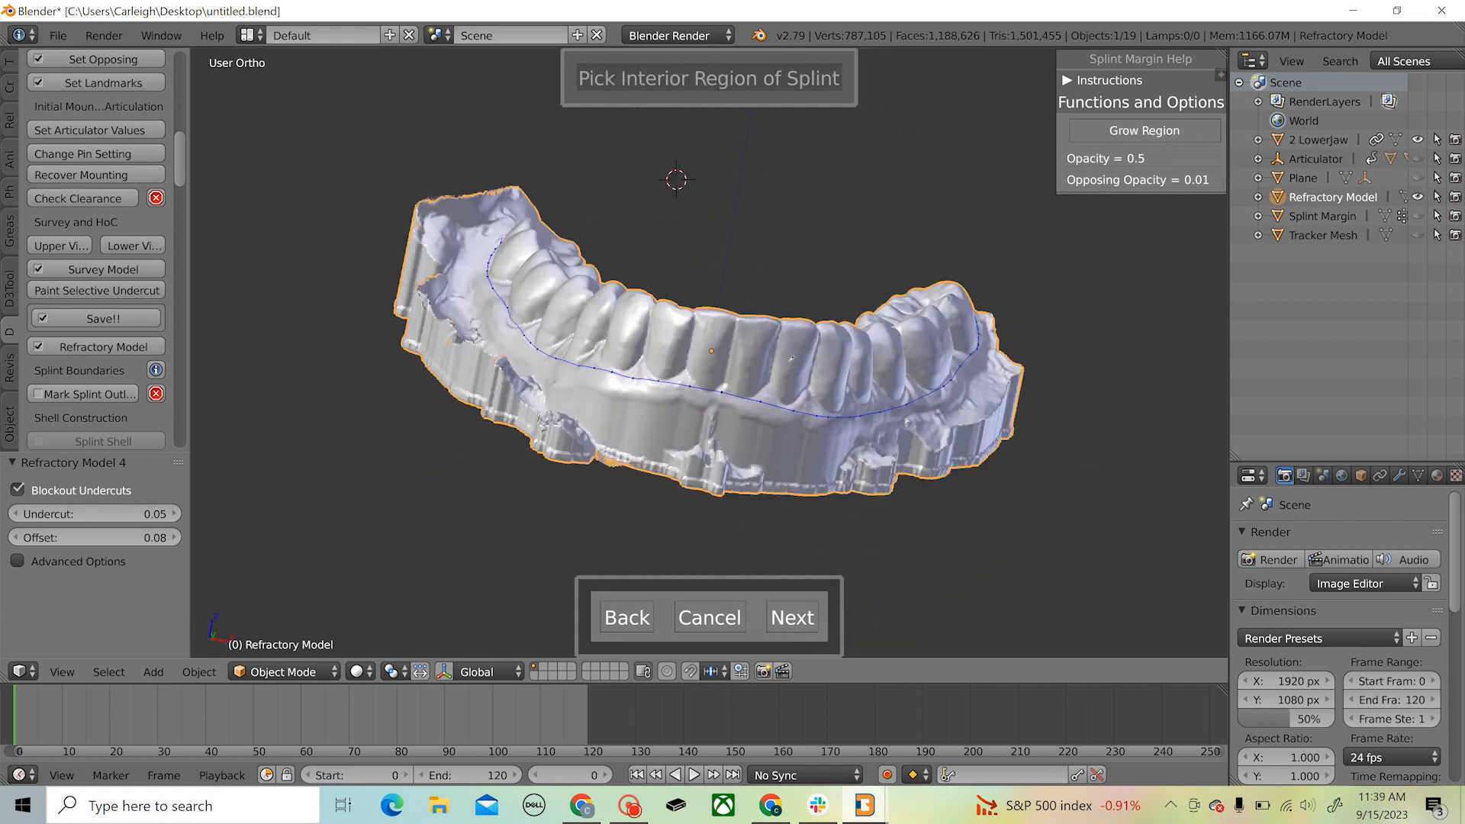
Pick the tooth area inside the margin as the splint's interior region and confirm the trimming
click(812, 388)
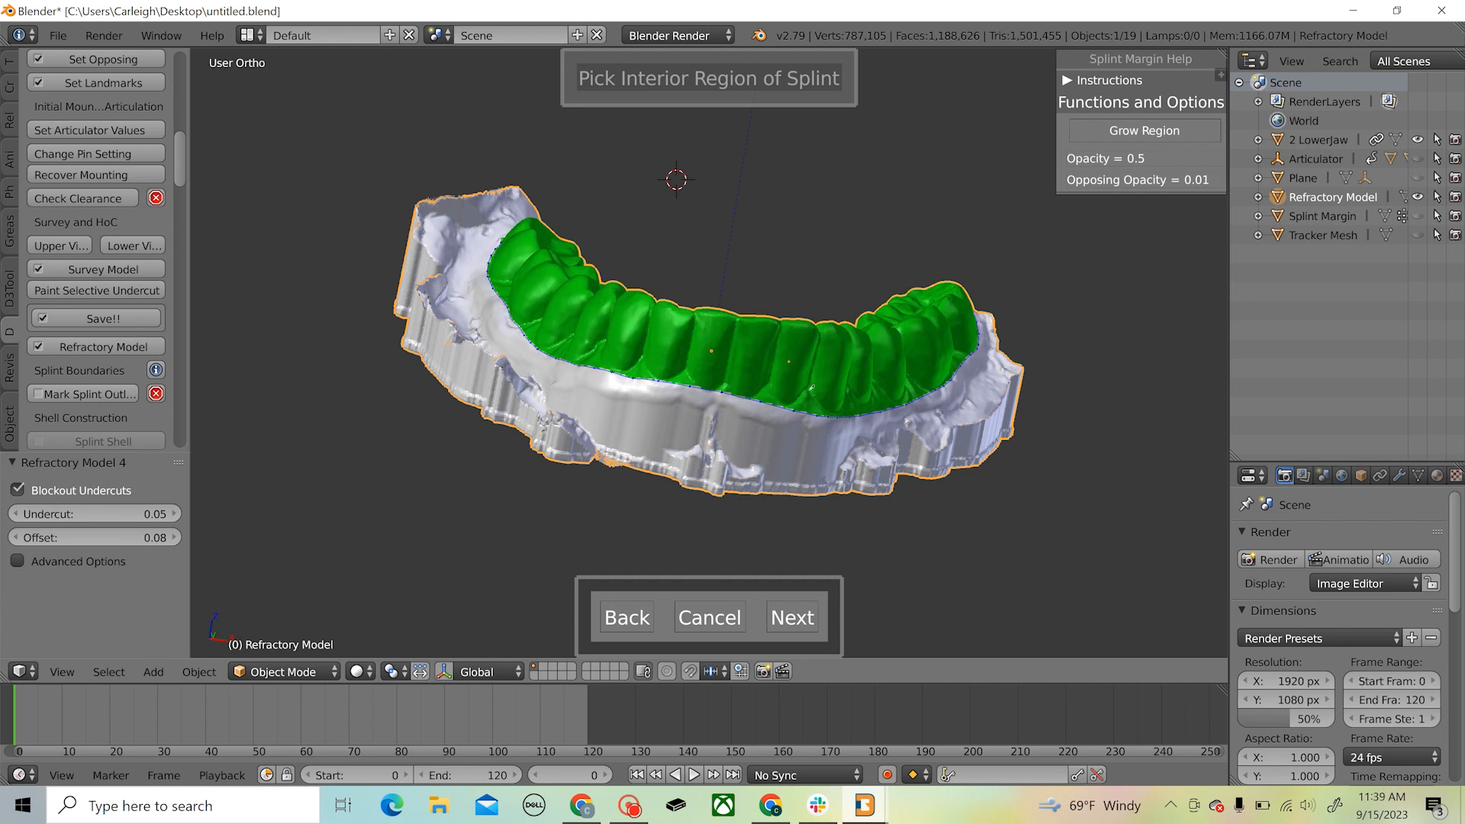
click(795, 616)
click(812, 618)
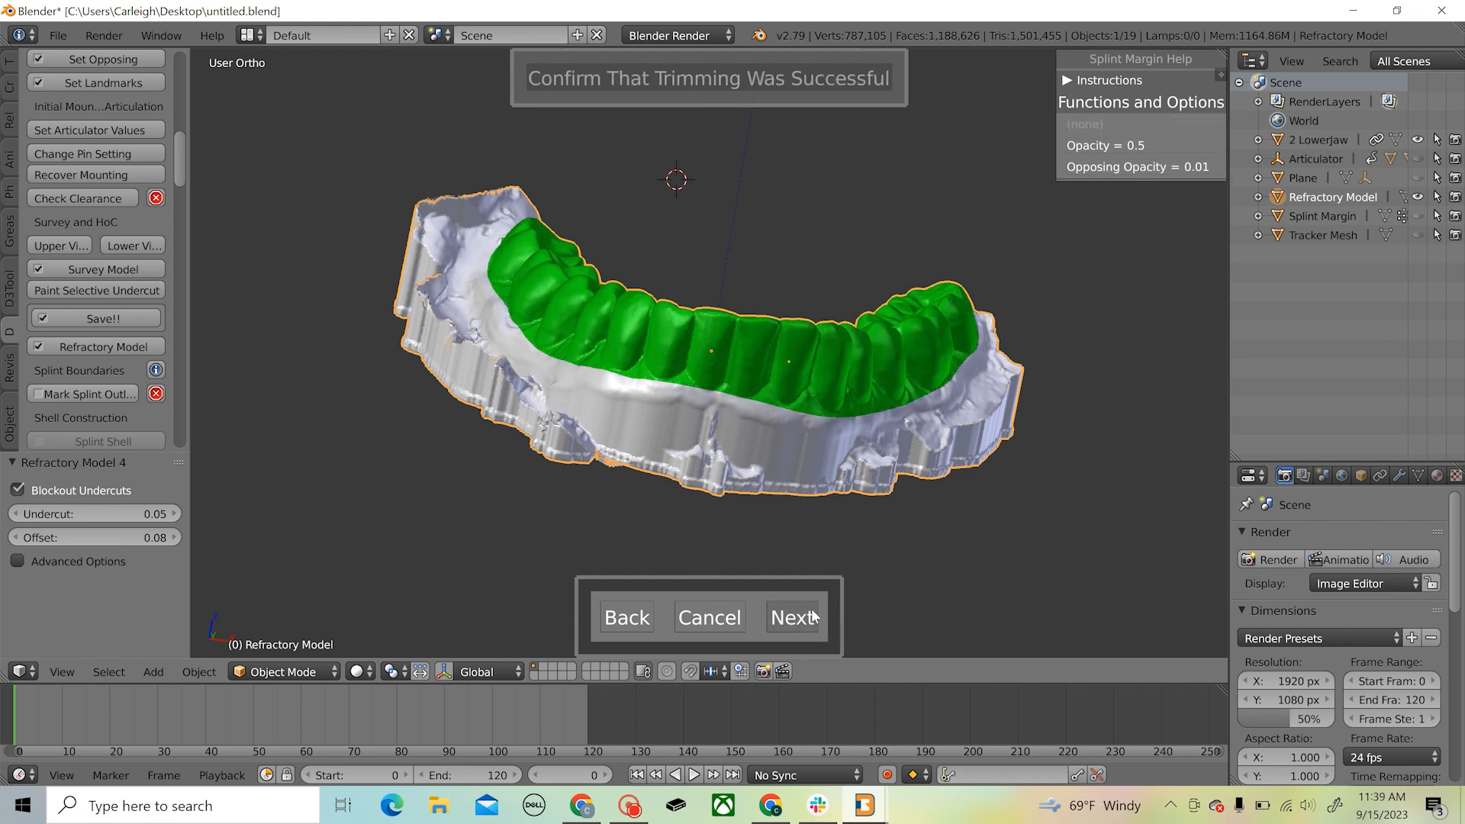
Create the splint shell with a thickness of 1.50 using the new method, and inspect it against the reference plane
click(92, 440)
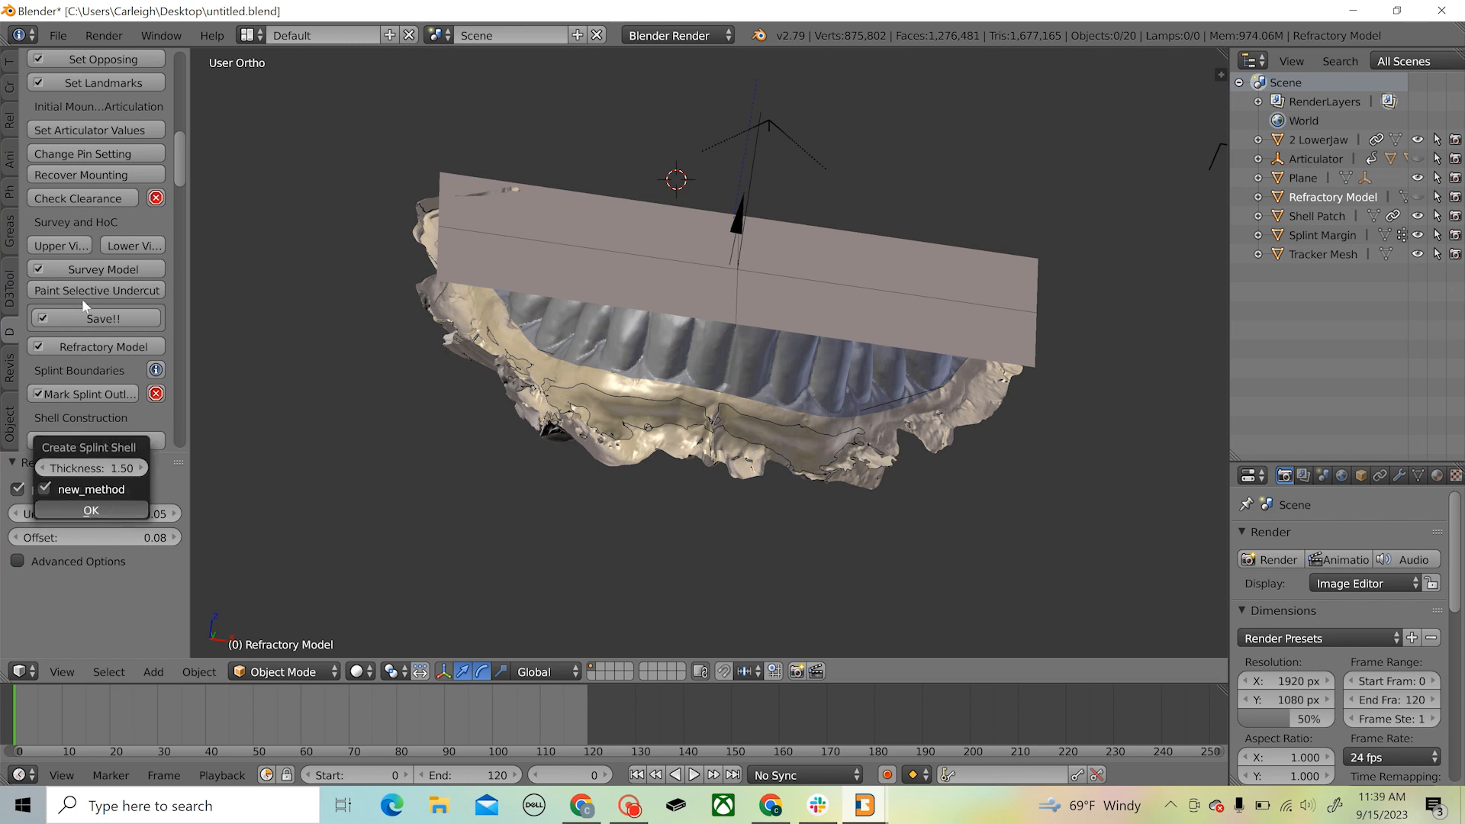
scroll(112, 342, down, 5)
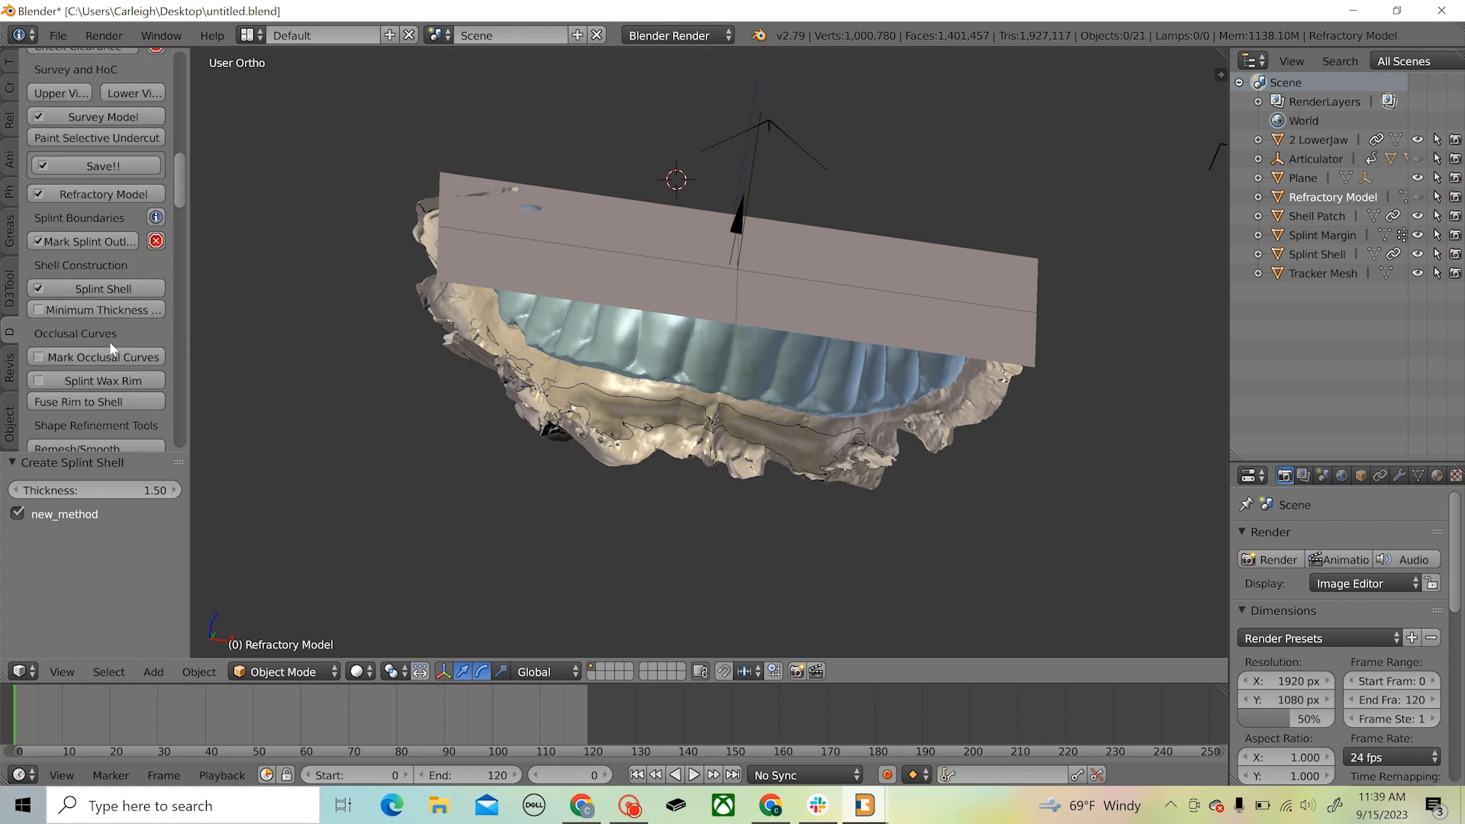
scroll(109, 341, down, 2)
middle_drag(648, 537, 890, 525)
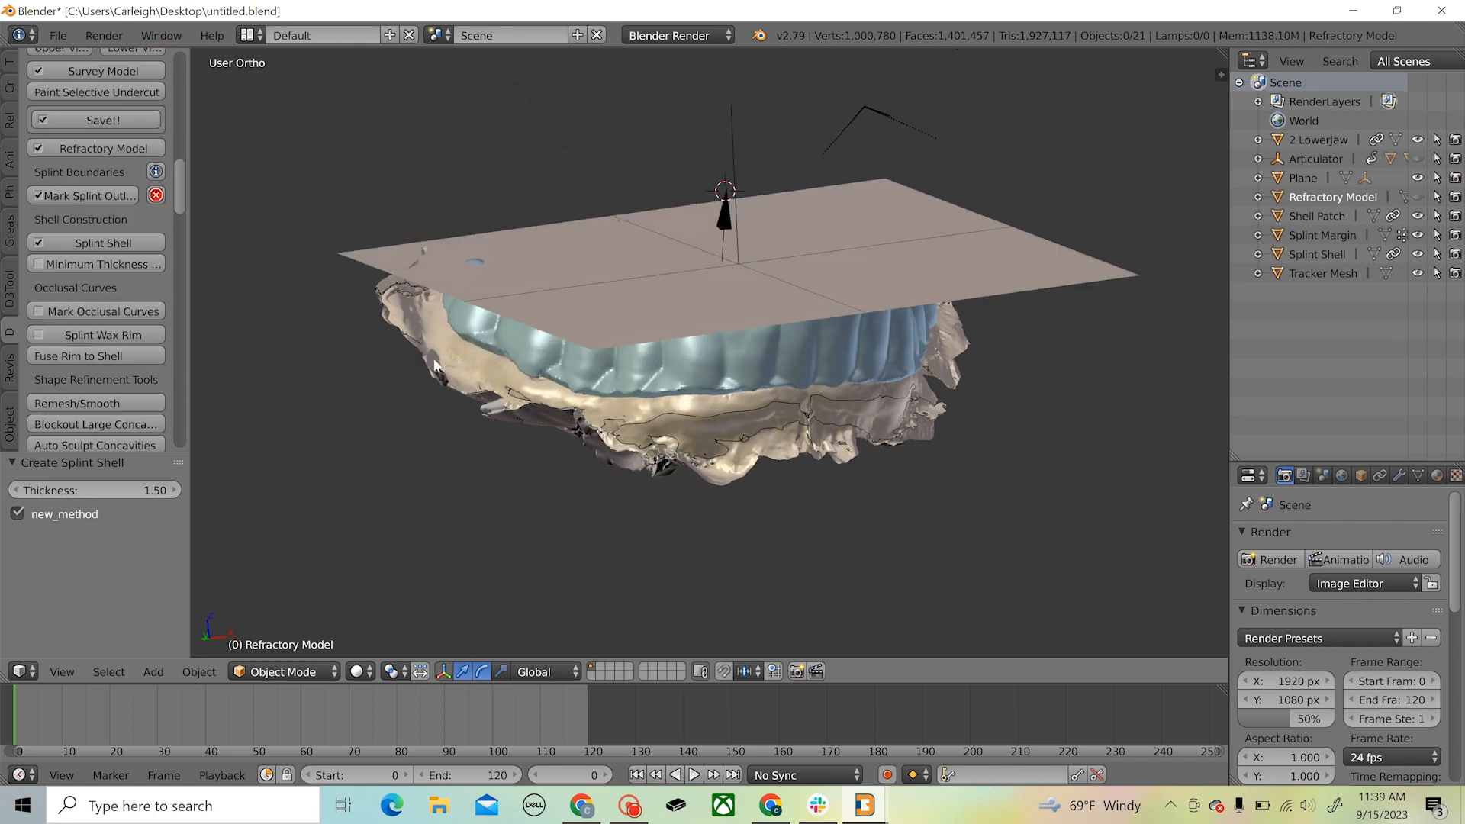
middle_drag(434, 366, 558, 334)
middle_drag(558, 269, 558, 311)
middle_drag(583, 365, 583, 302)
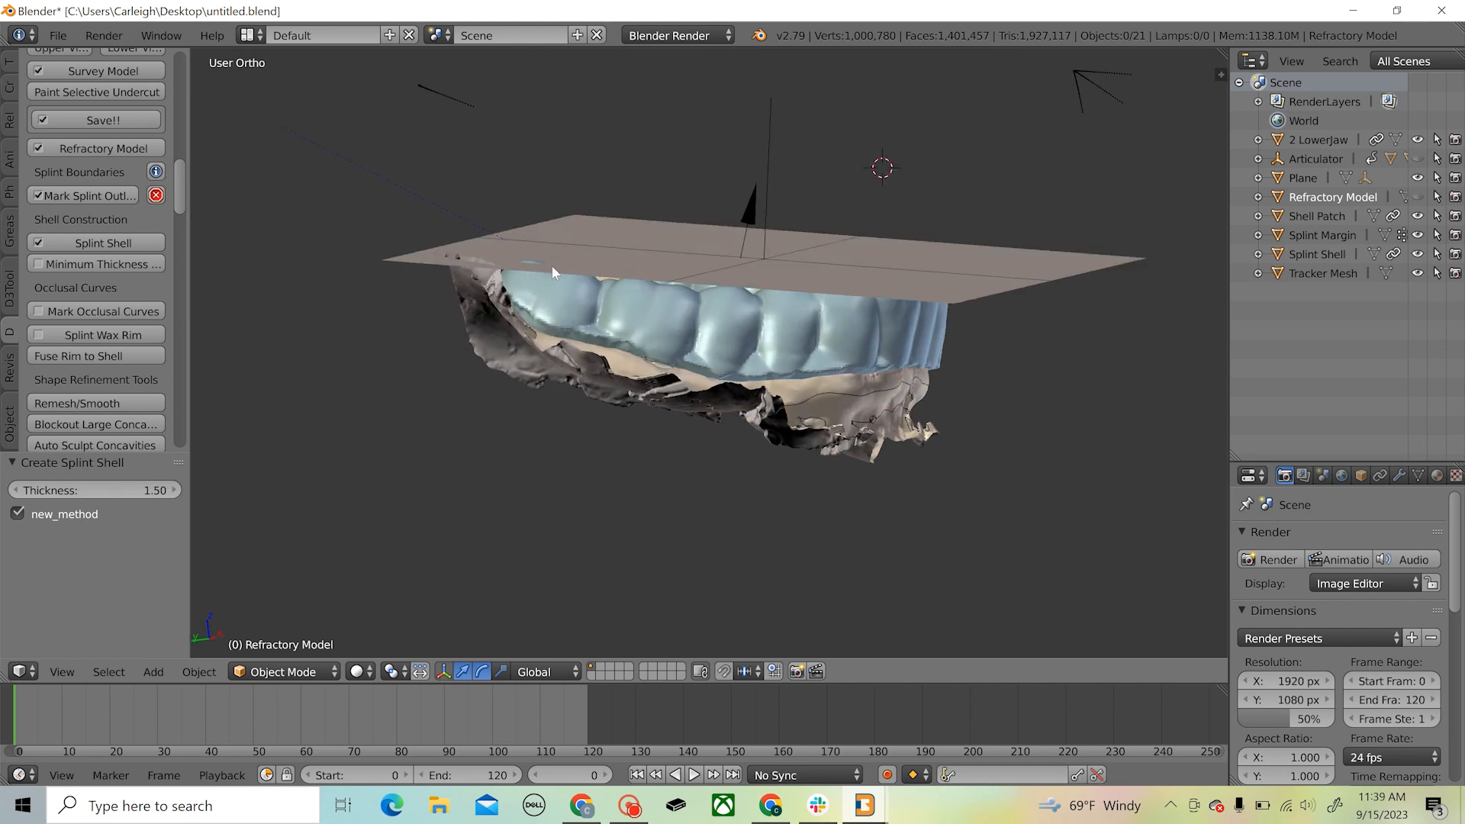
middle_drag(773, 310, 783, 378)
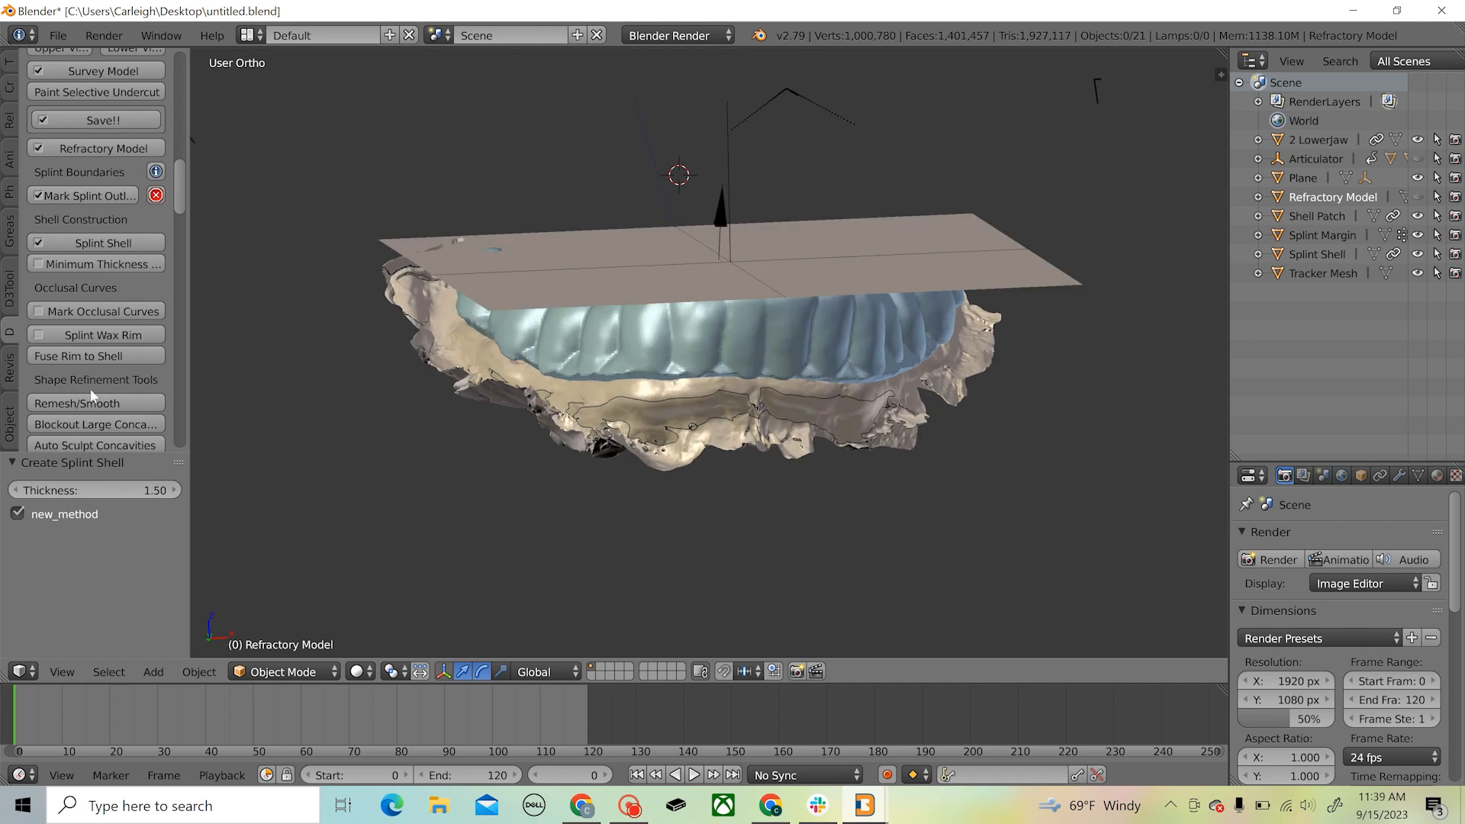
Start marking the occlusal curves and trace the maxillary curve on the reference plane, just outside the tooth arch from one rear end to the other
click(97, 310)
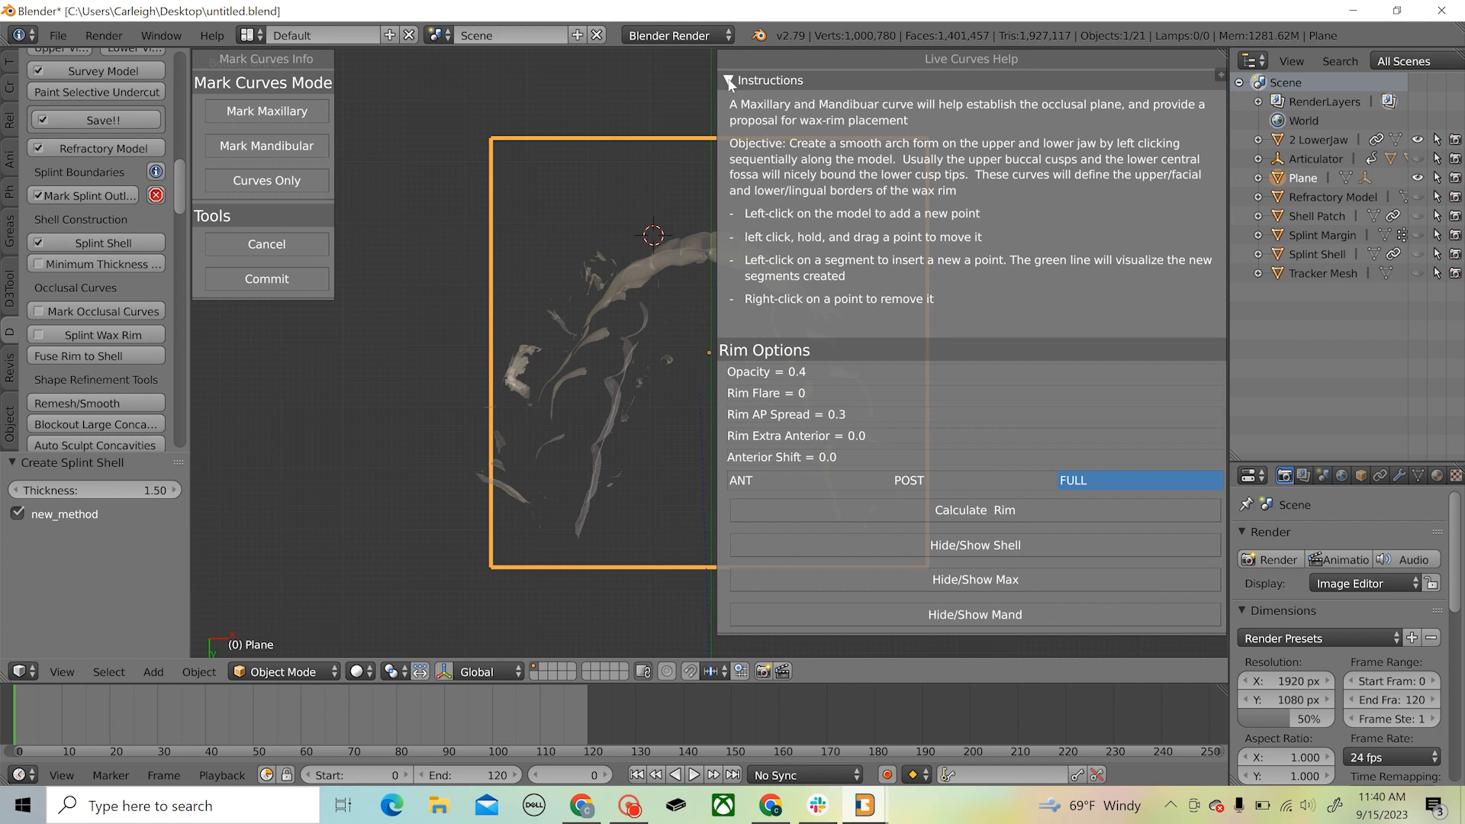
click(729, 81)
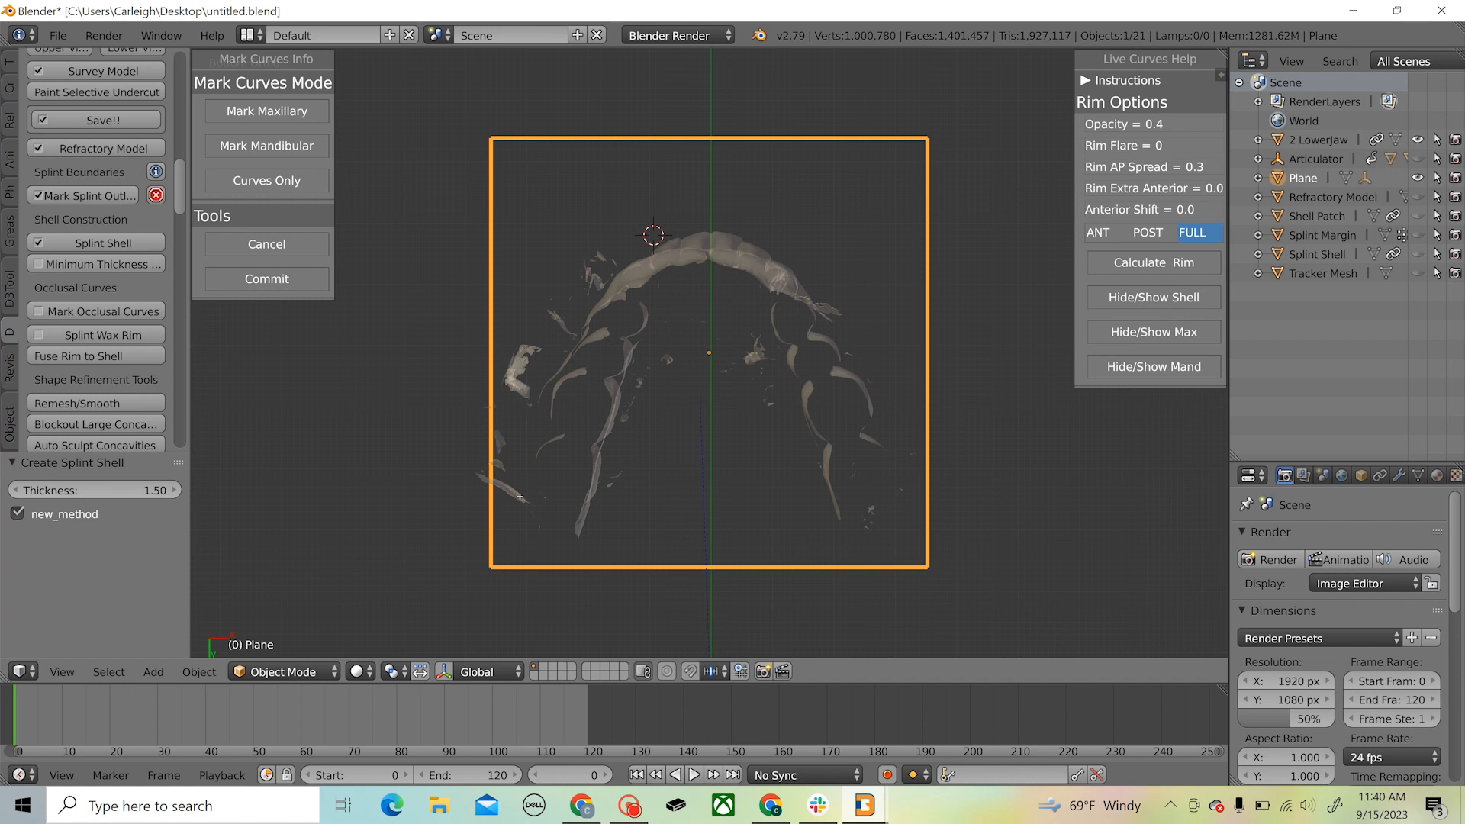
click(536, 447)
click(553, 381)
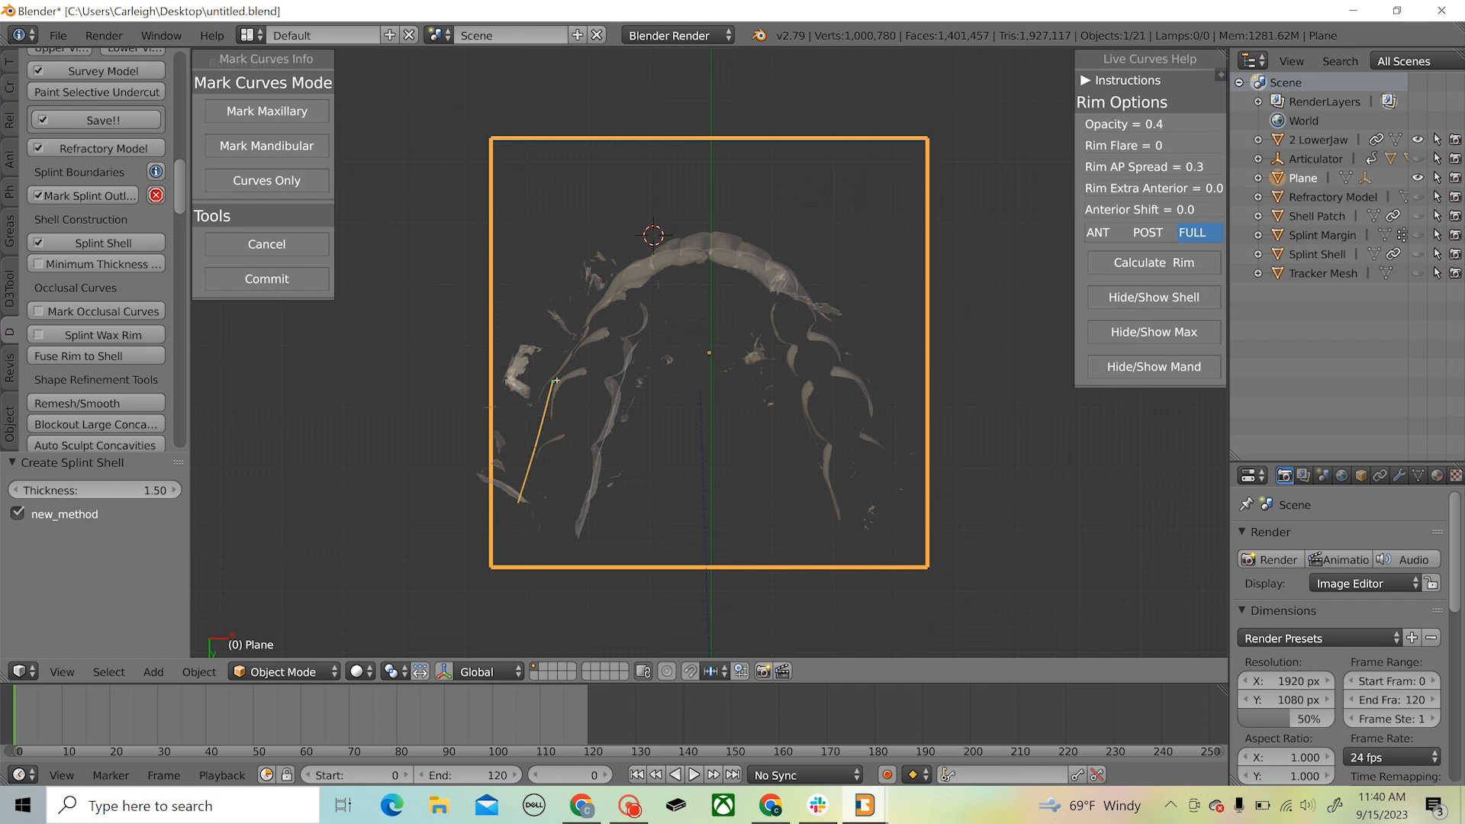
click(580, 331)
click(609, 276)
click(642, 252)
click(688, 235)
click(723, 232)
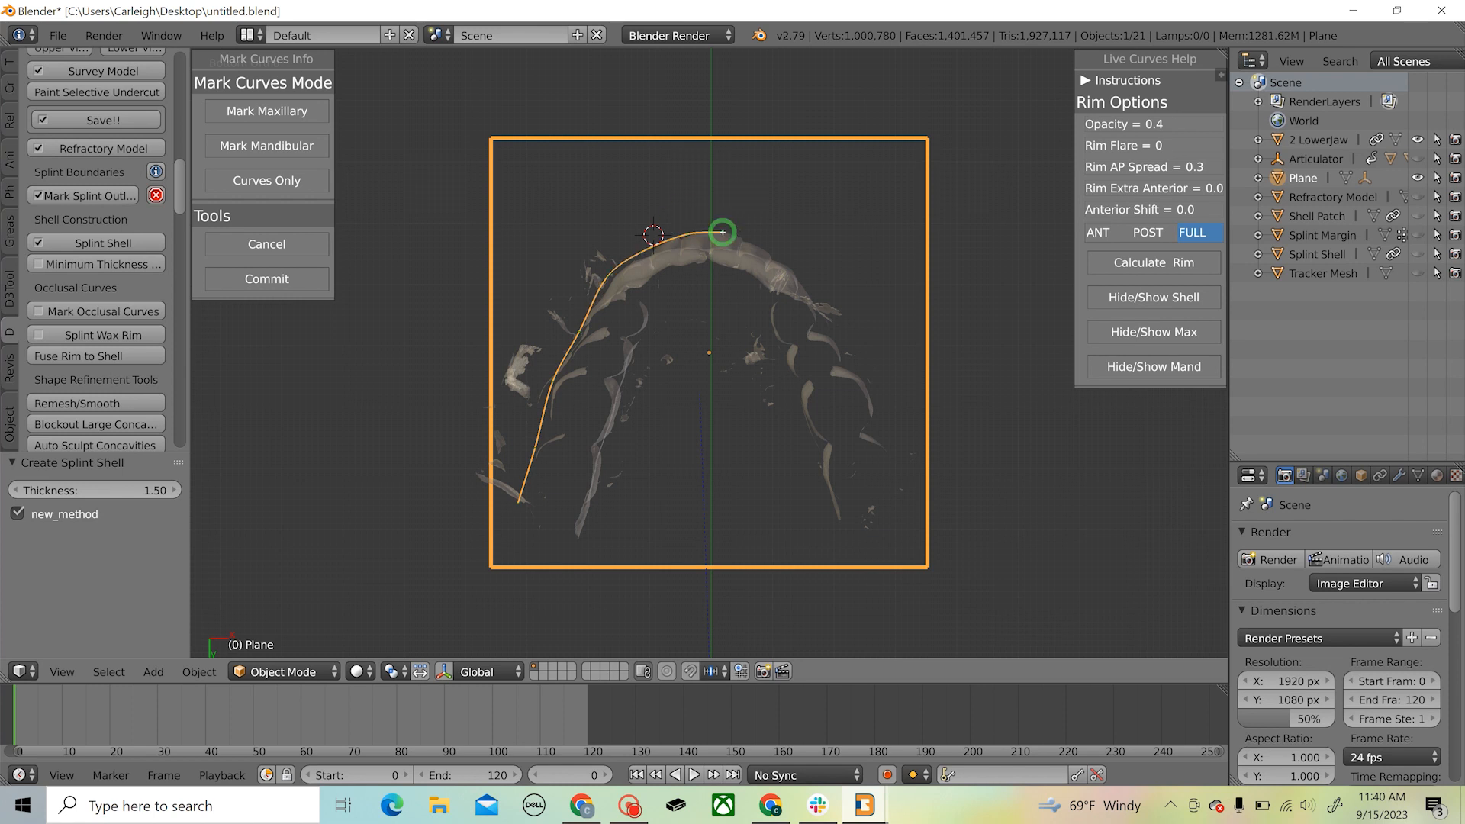
click(768, 250)
click(808, 293)
click(864, 382)
click(902, 495)
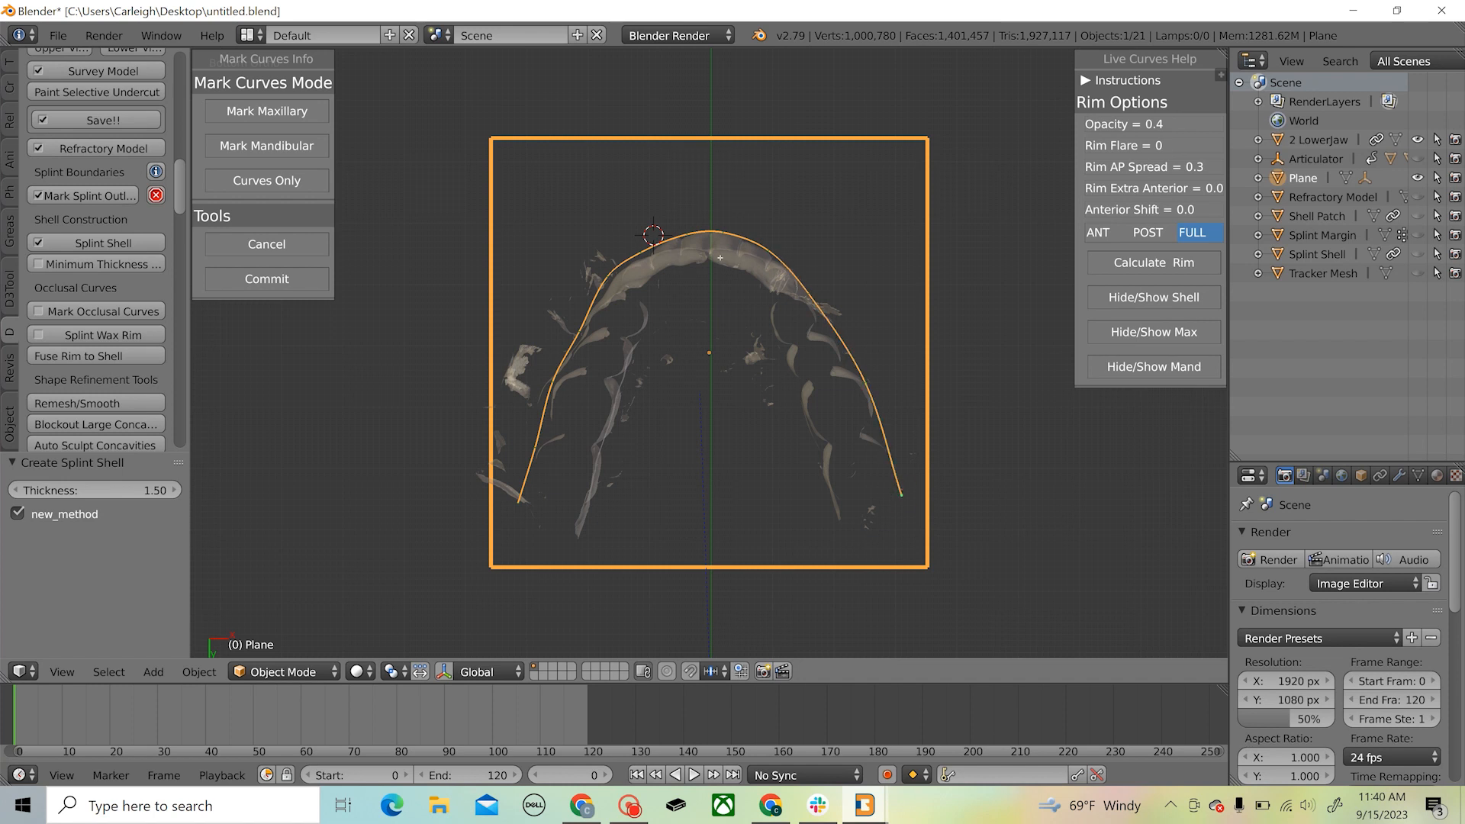
Mark the mandibular curve on the lower jaw along the inner side of the teeth from one rear molar to the other
click(294, 146)
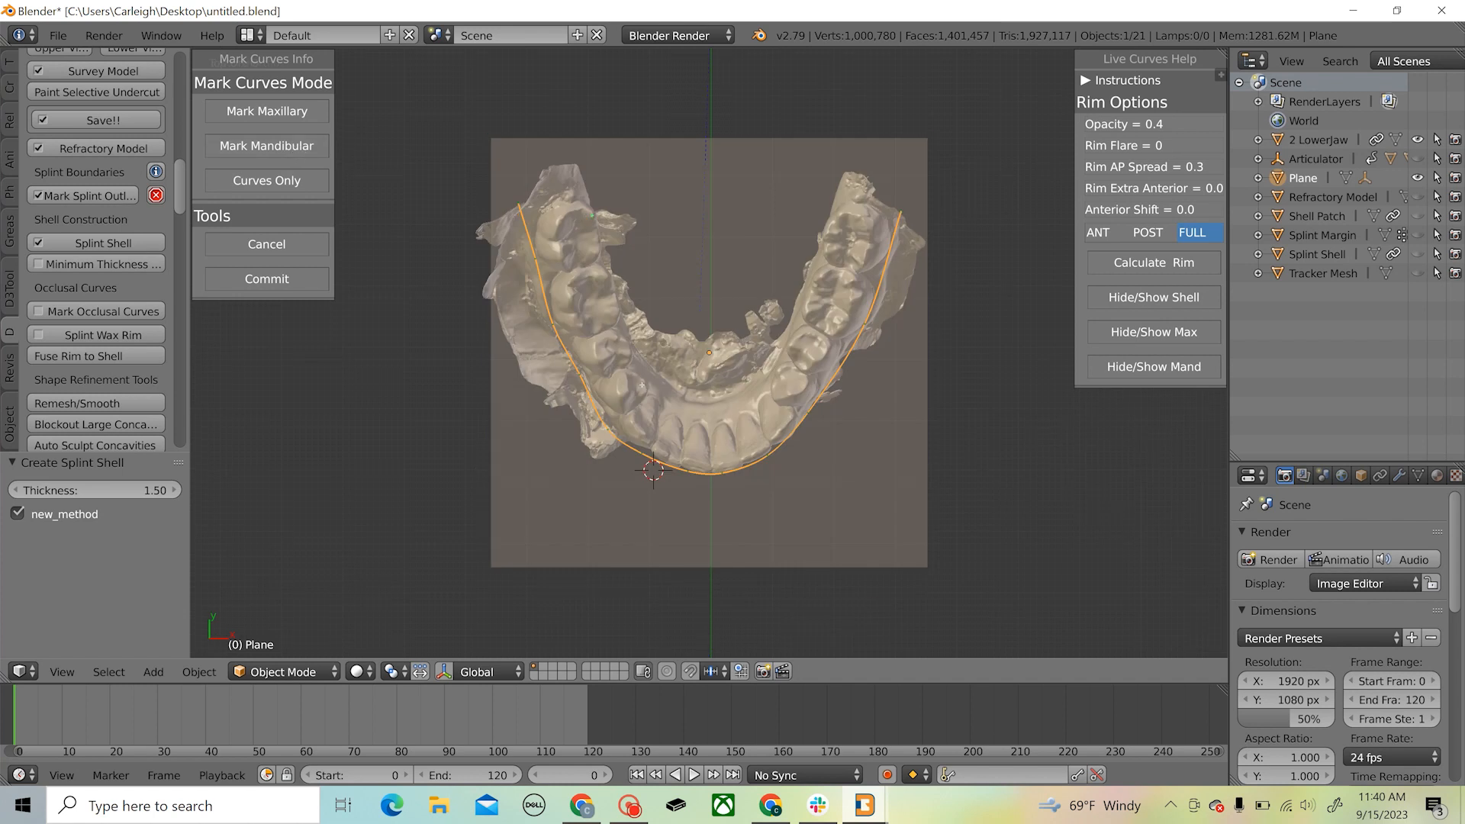
click(694, 451)
click(741, 447)
click(783, 372)
click(837, 221)
Switch to the curves-only mode and smooth the maxillary curve along the patient's right posterior teeth, moving its rear end slightly inward
click(269, 183)
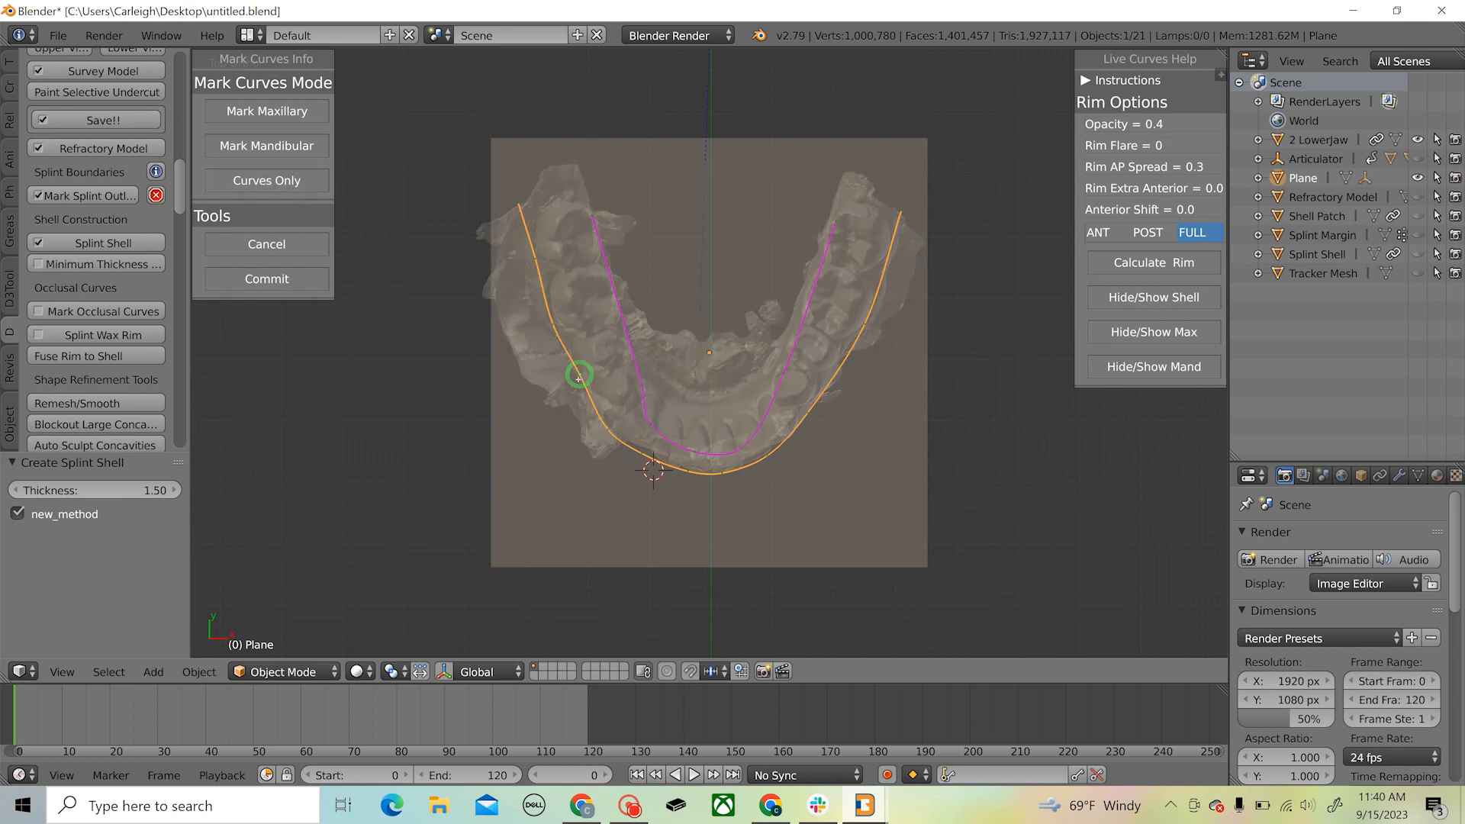
drag(577, 380, 554, 327)
drag(520, 202, 533, 202)
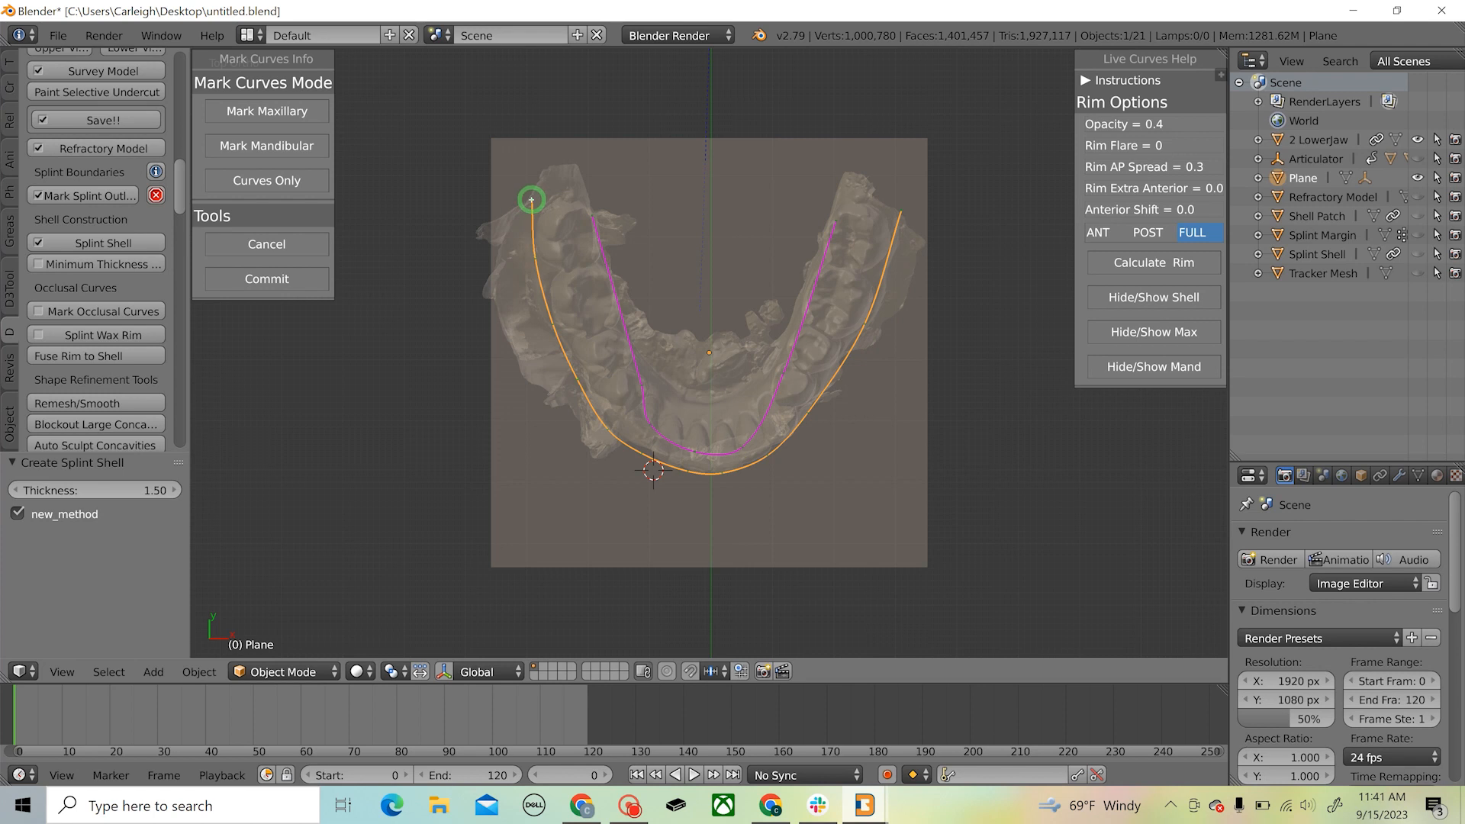
drag(535, 260, 538, 261)
click(580, 379)
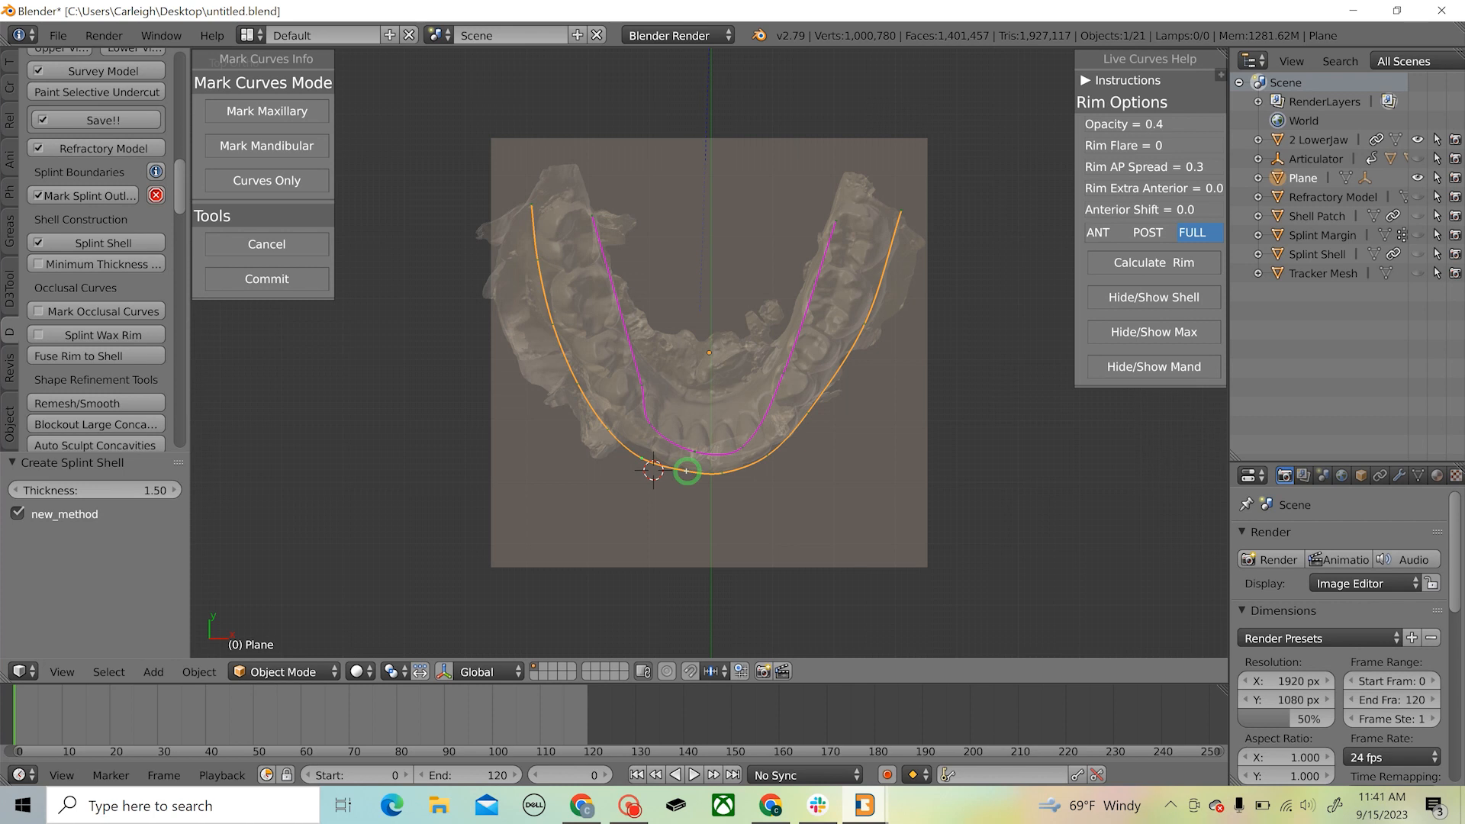
Move the front of the maxillary curve farther outward and fine-tune the mandibular curve's front points
drag(686, 471, 772, 466)
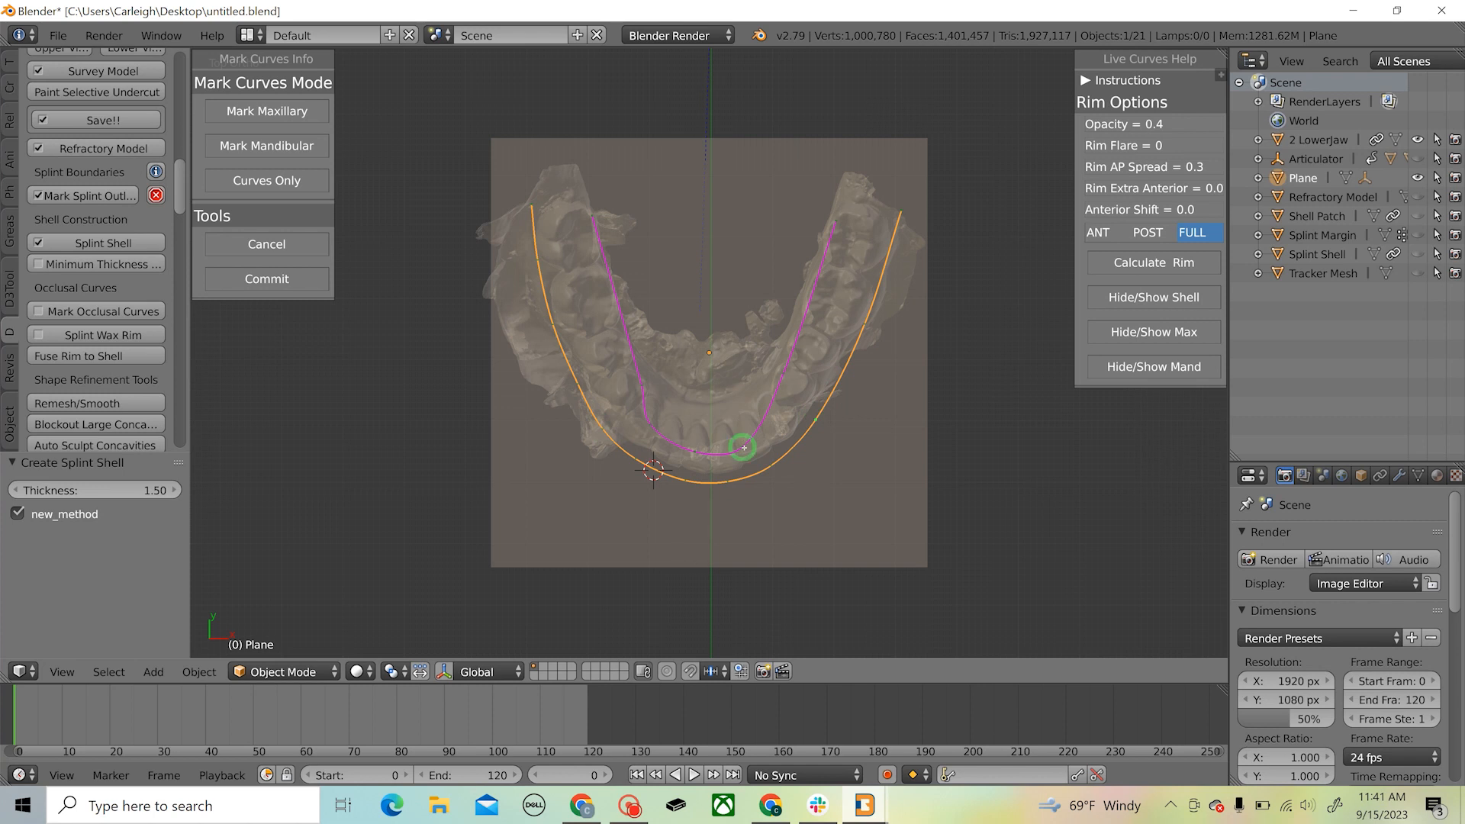
drag(745, 445, 655, 427)
middle_drag(817, 424, 784, 478)
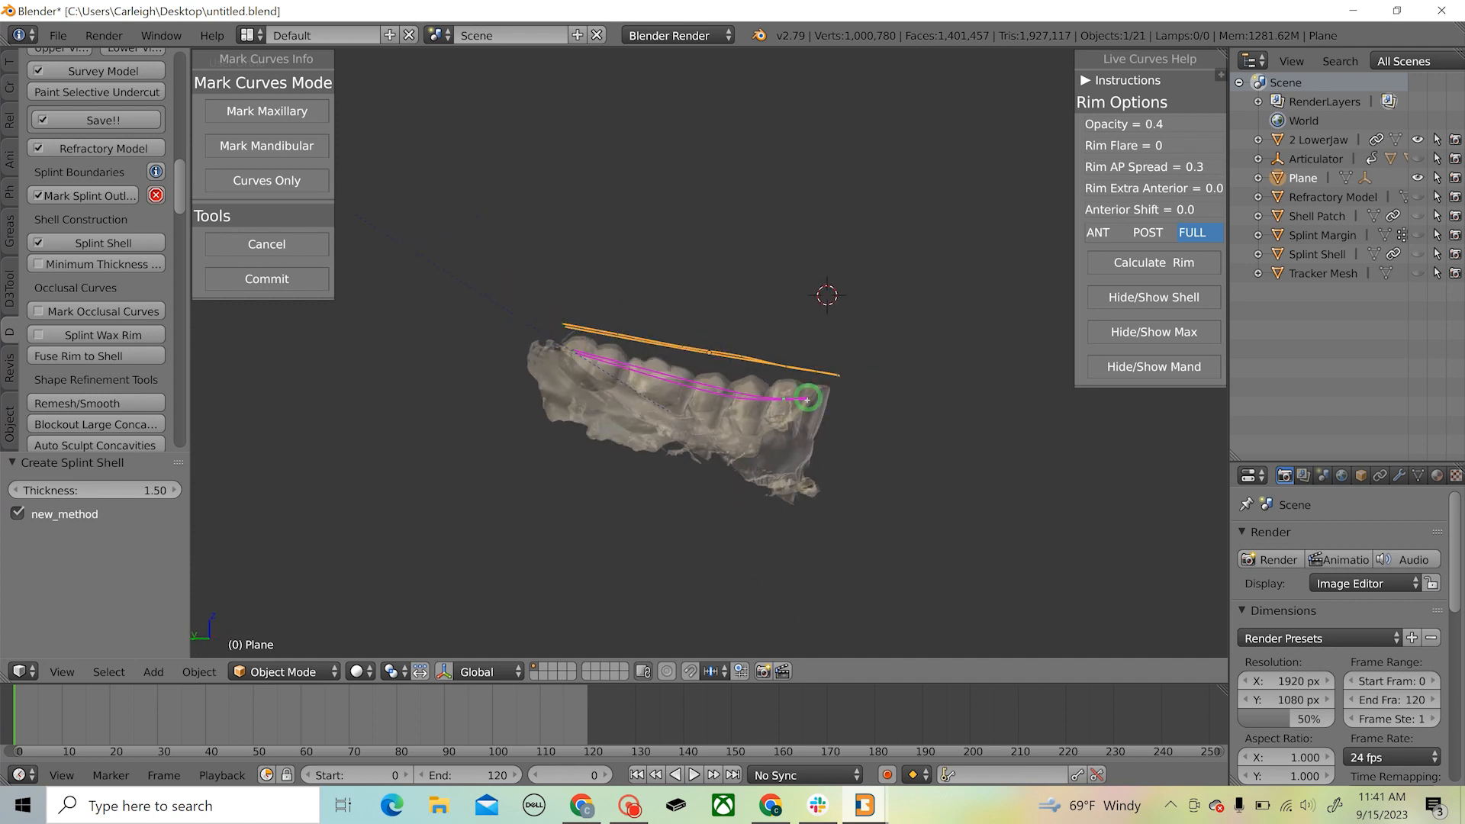
Calculate the full wax rim from both curves, set its opacity to 1.0 and inspect it from the side and above
click(1177, 268)
drag(1148, 127, 1217, 125)
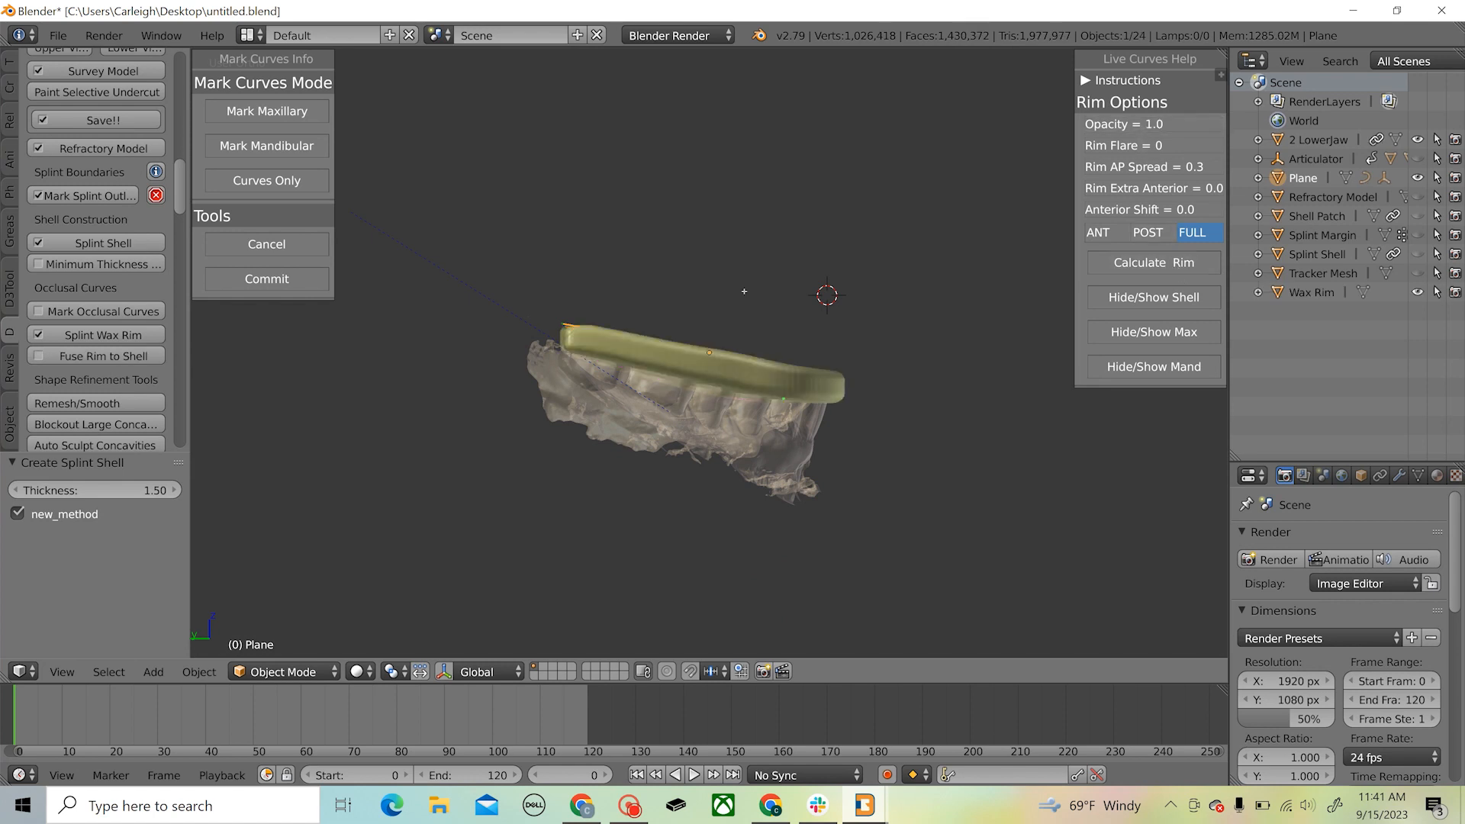
middle_drag(745, 291, 672, 499)
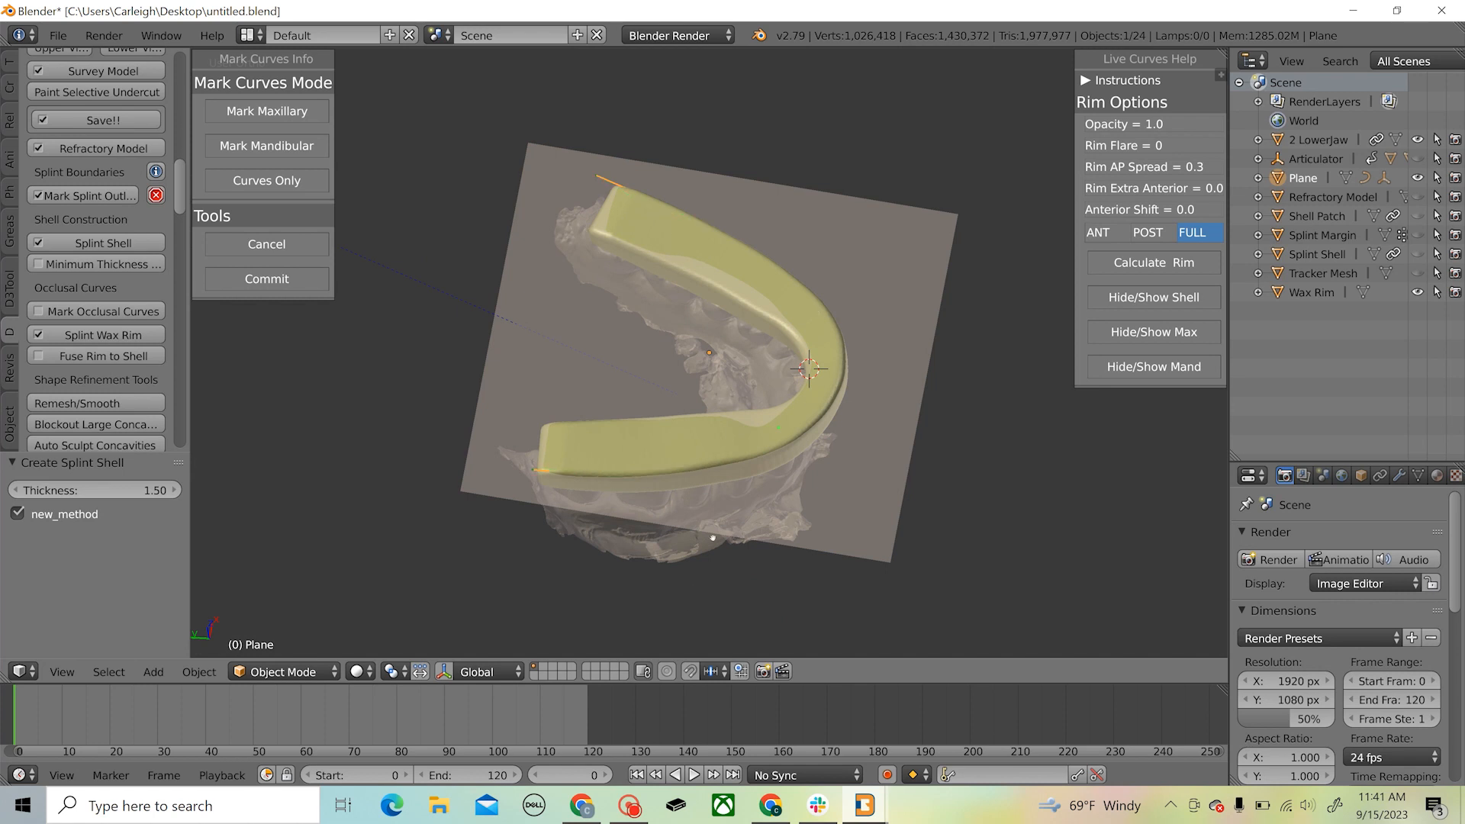
middle_drag(713, 538, 734, 414)
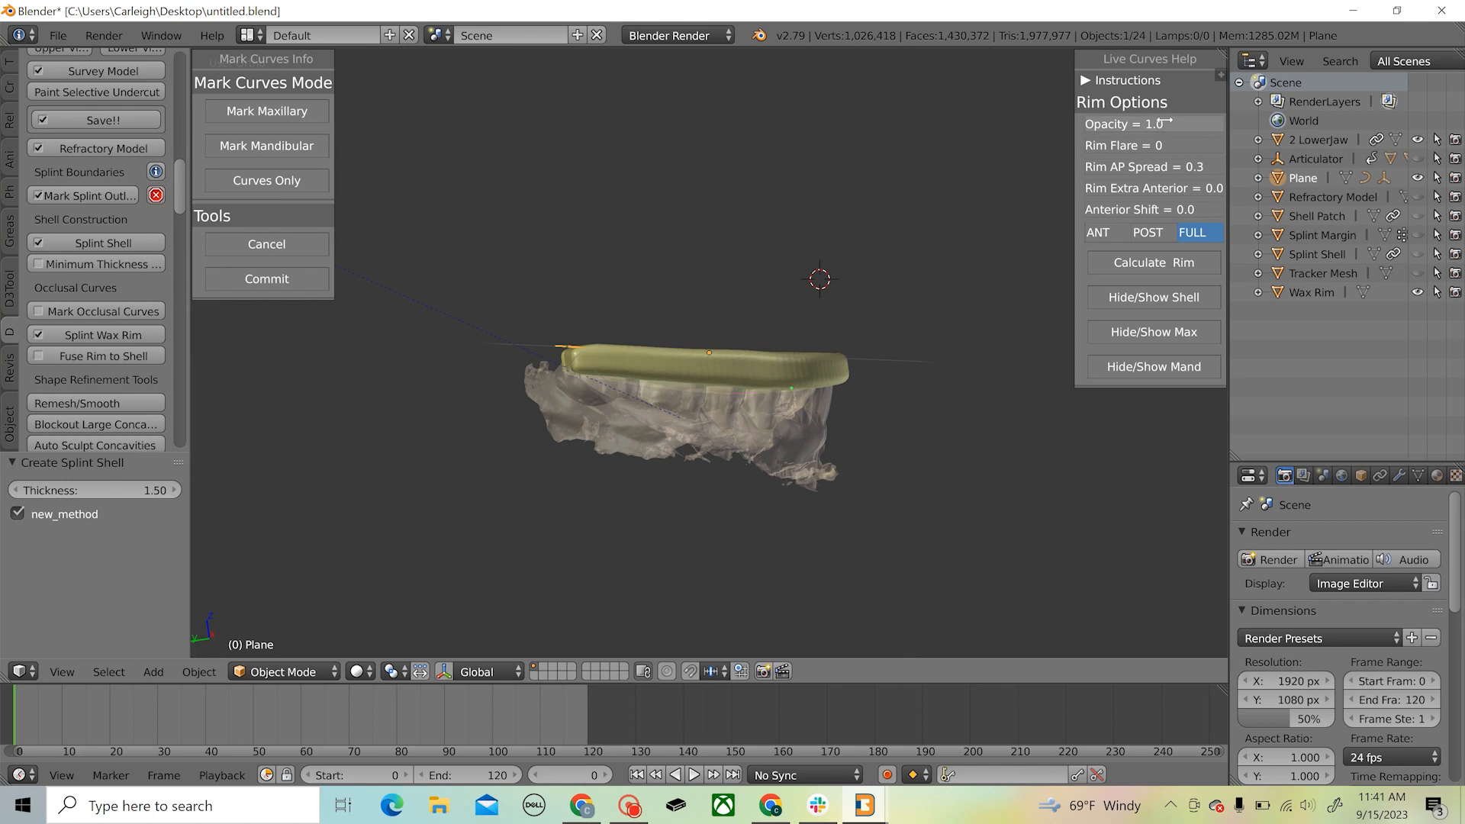
Fade the rim to 0.01 opacity, raise the maxillary curve's points above the reference plane, and recalculate the rim at 1.0 opacity
drag(1163, 124, 969, 138)
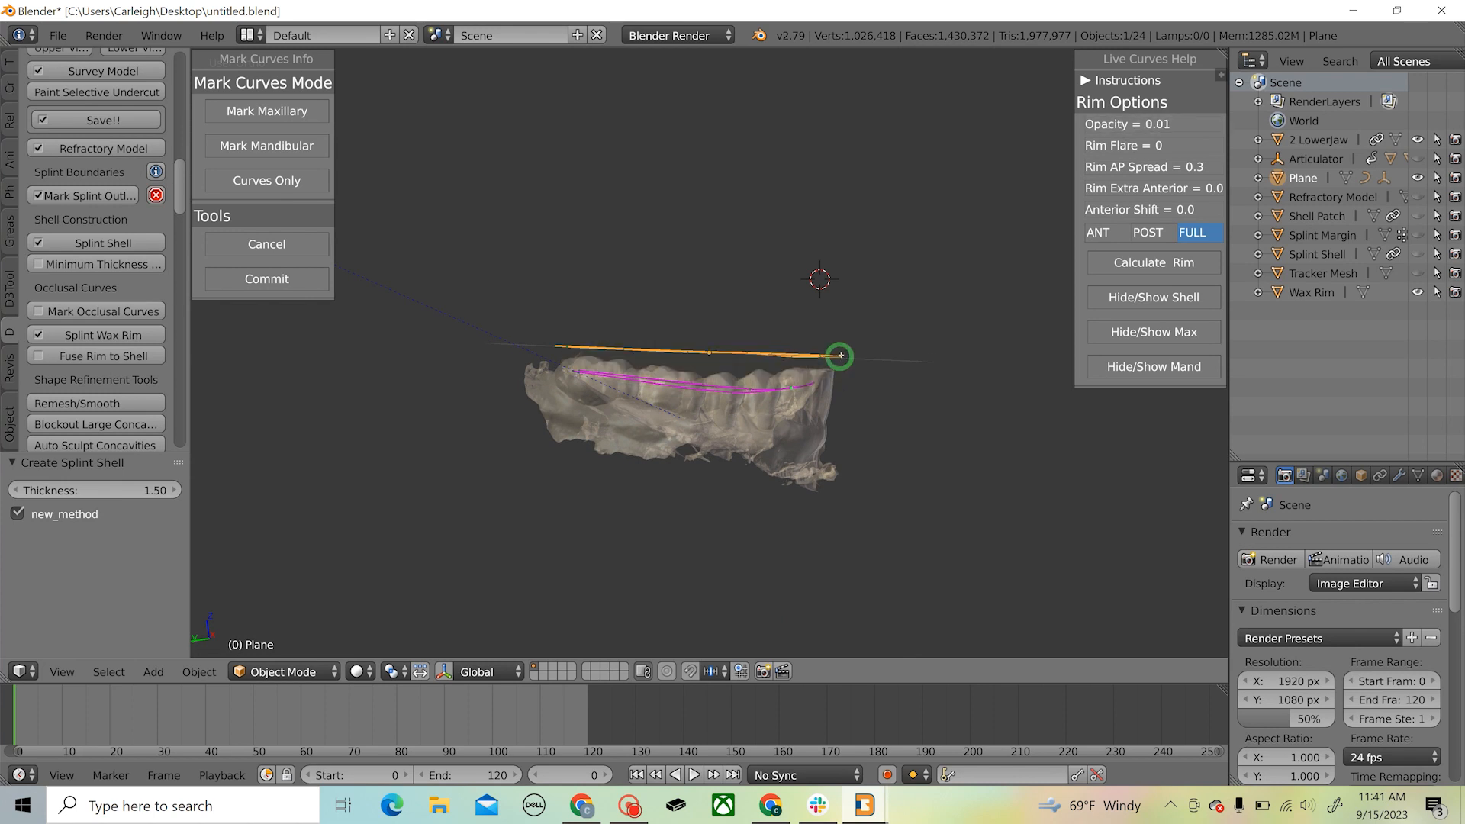
drag(840, 355, 553, 331)
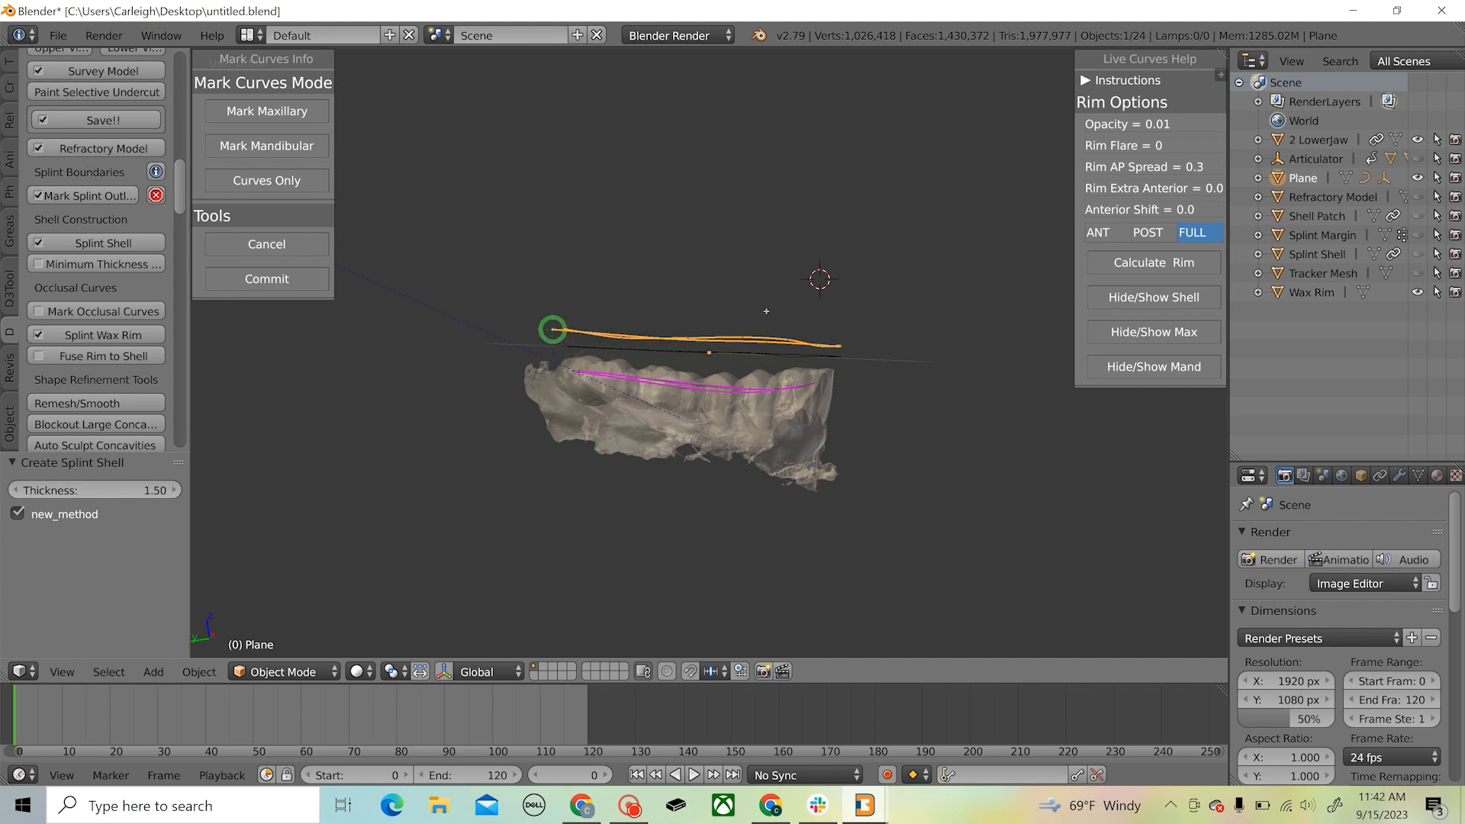
click(1161, 260)
drag(1153, 124, 1219, 126)
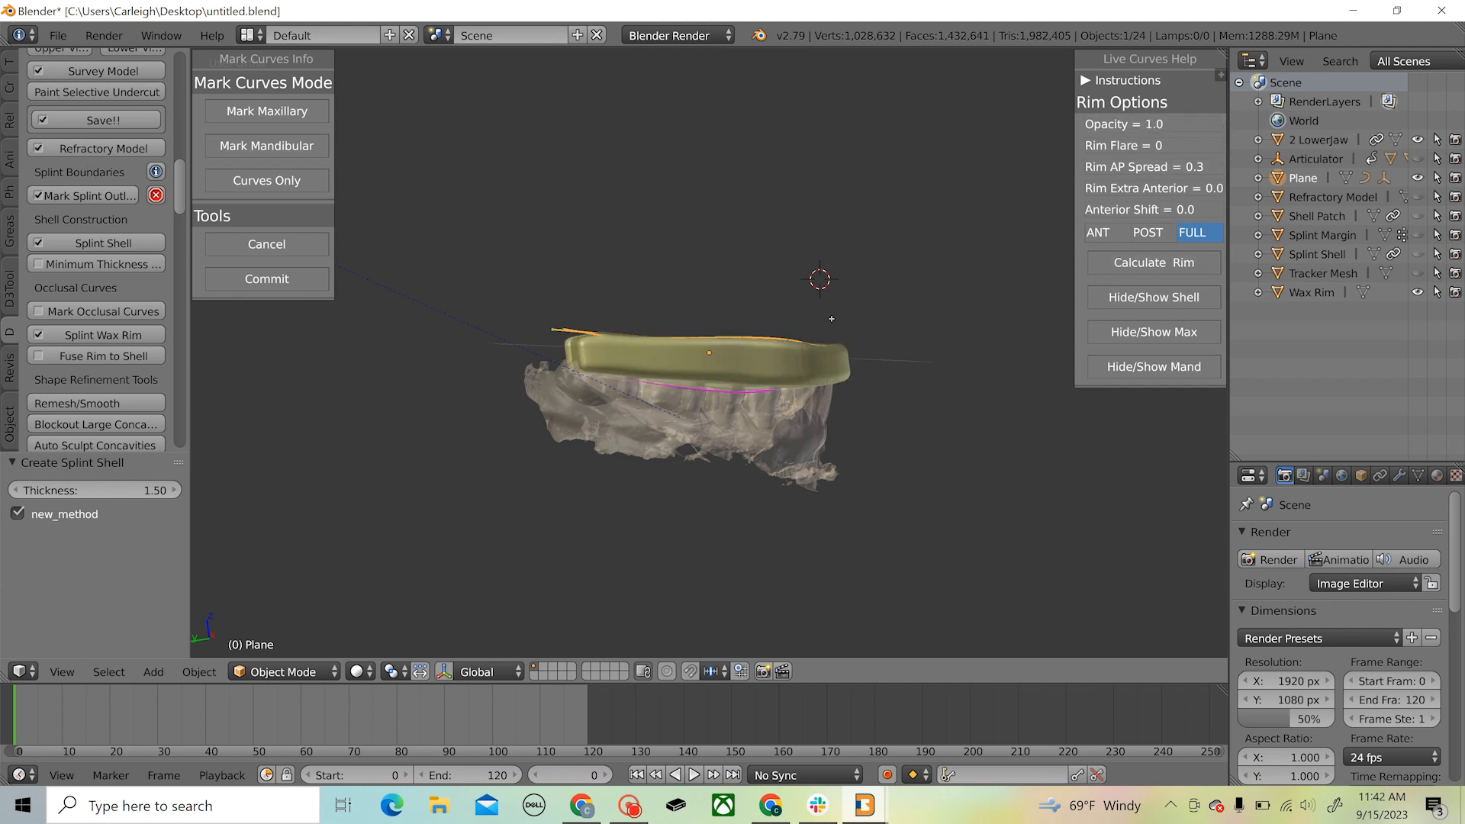
Show the splint shell to check how it meets the wax rim, and commit the curves and rim
middle_drag(734, 304, 1075, 356)
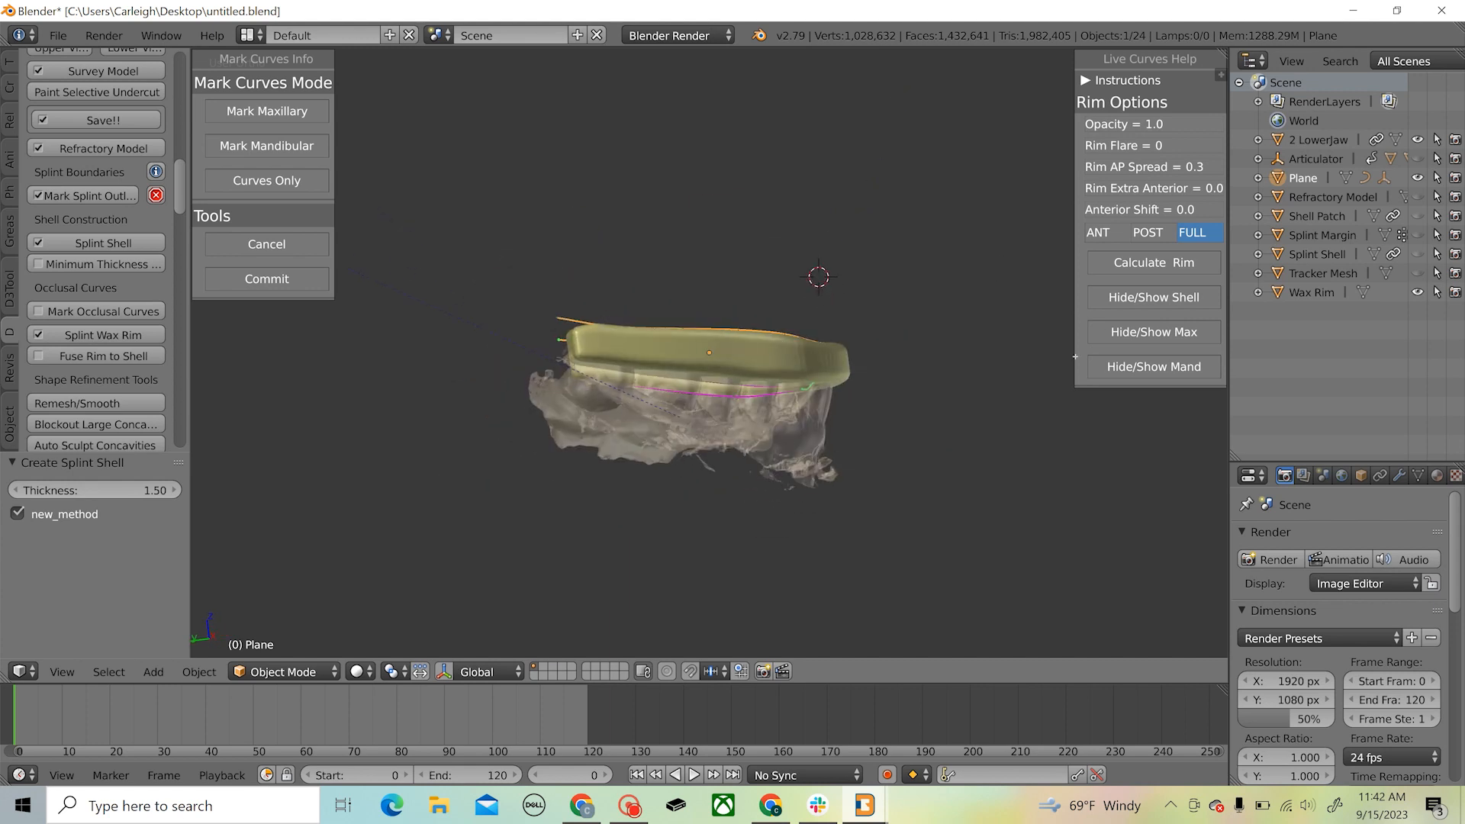
click(1151, 298)
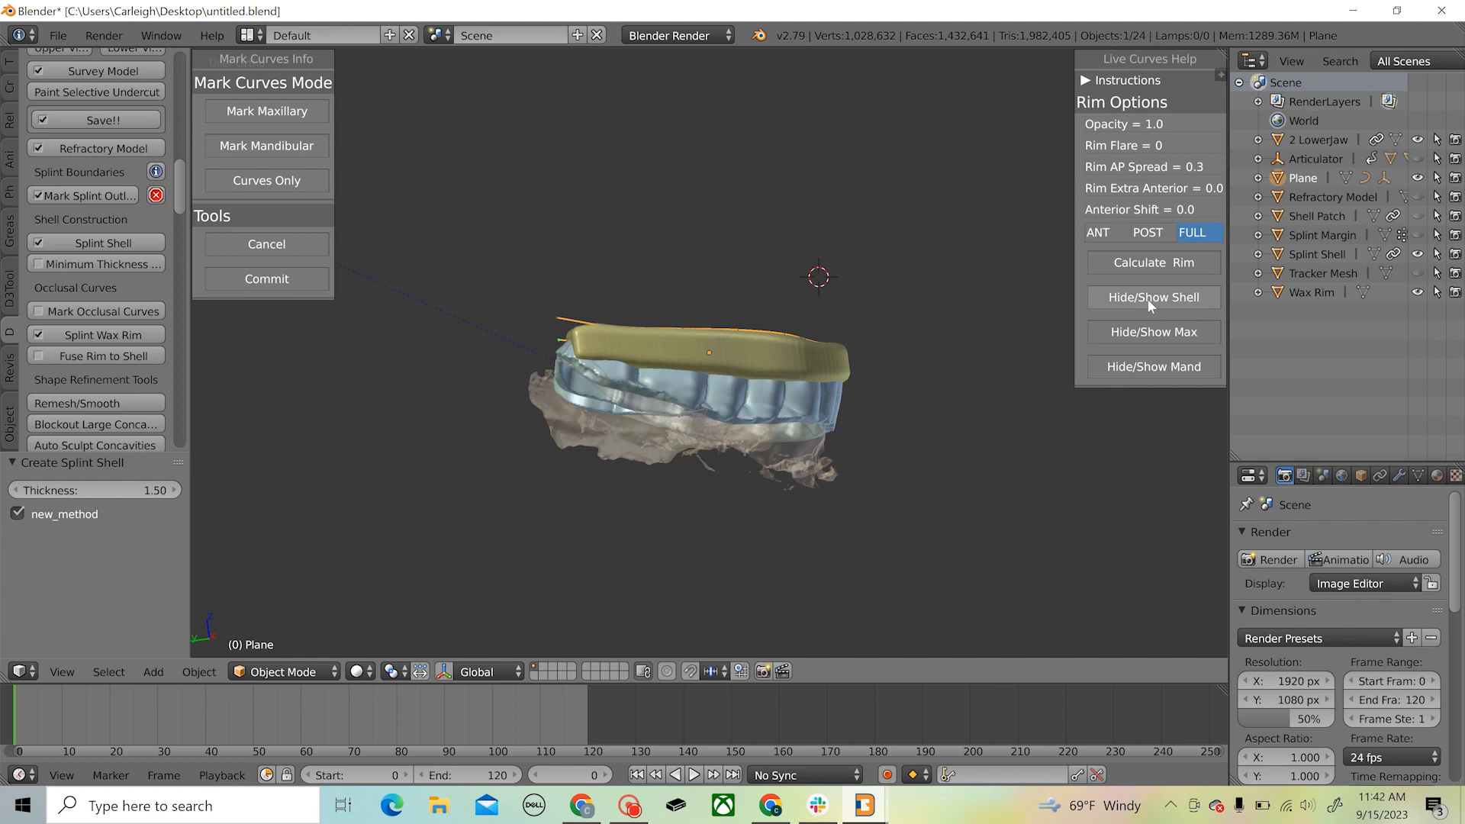
middle_drag(915, 333, 672, 320)
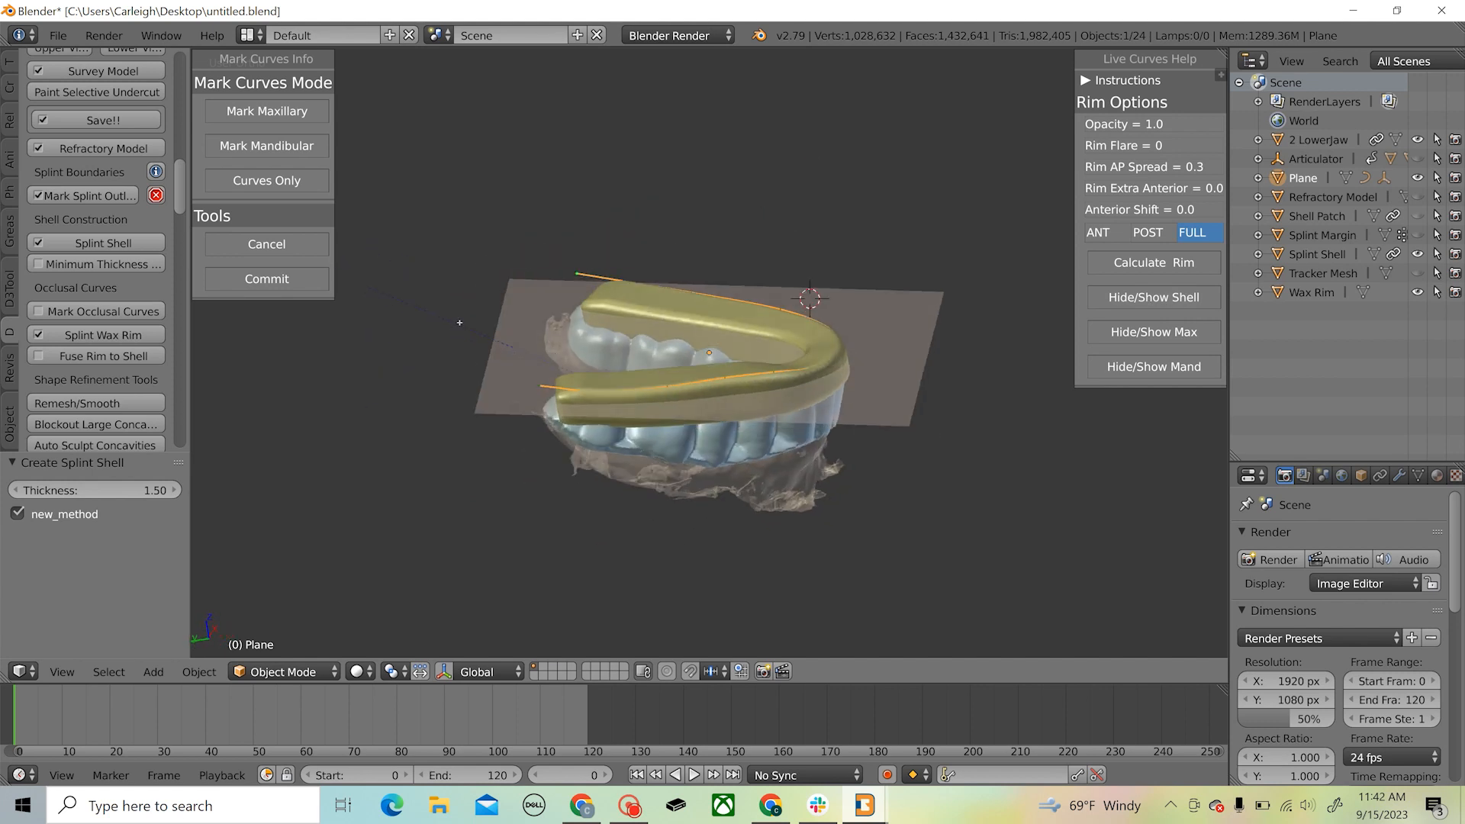
click(261, 280)
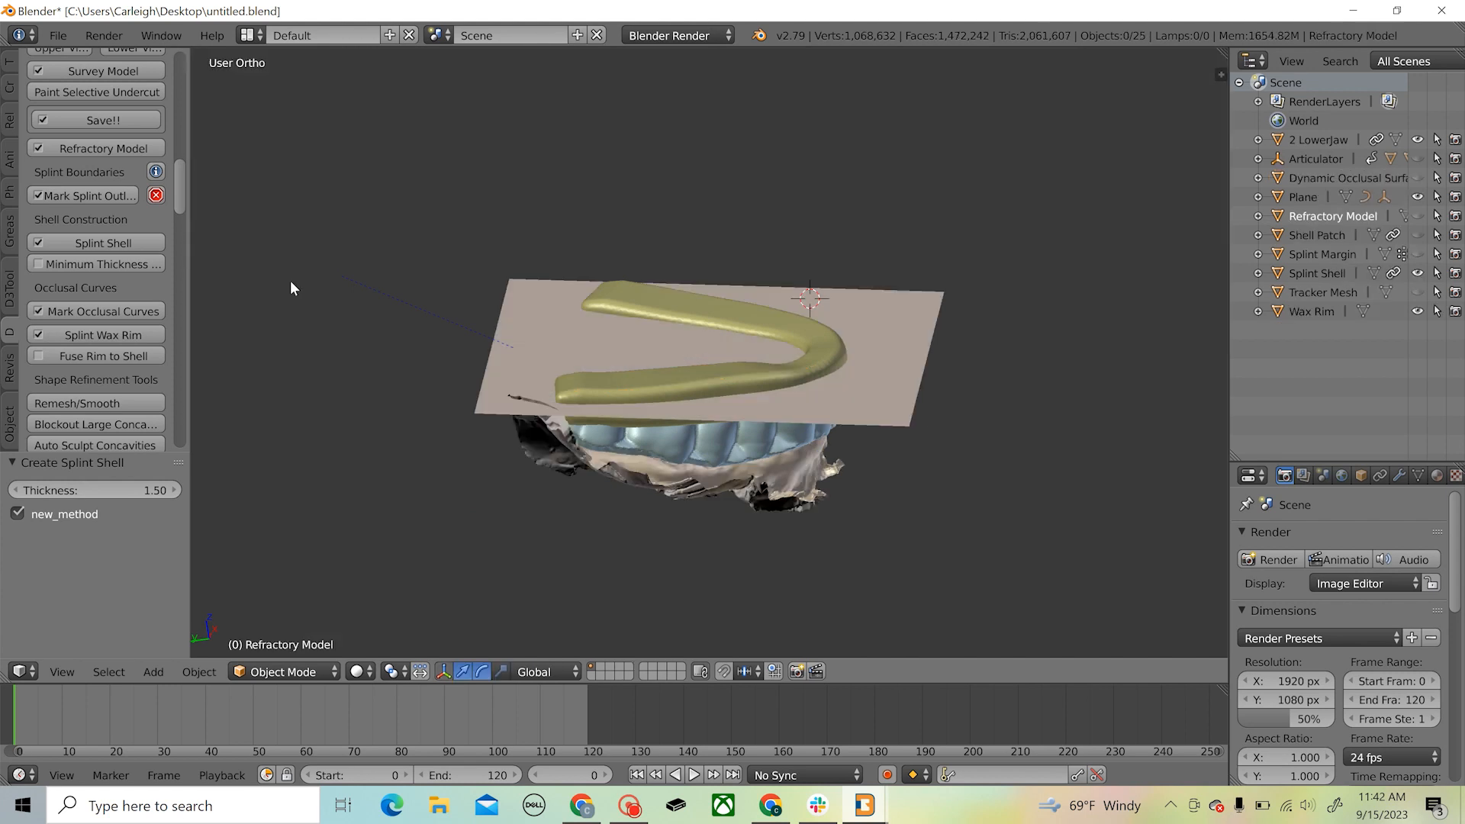
Fuse the wax rim to the splint shell and block out the shell's large concavities
middle_drag(500, 423, 655, 405)
click(110, 356)
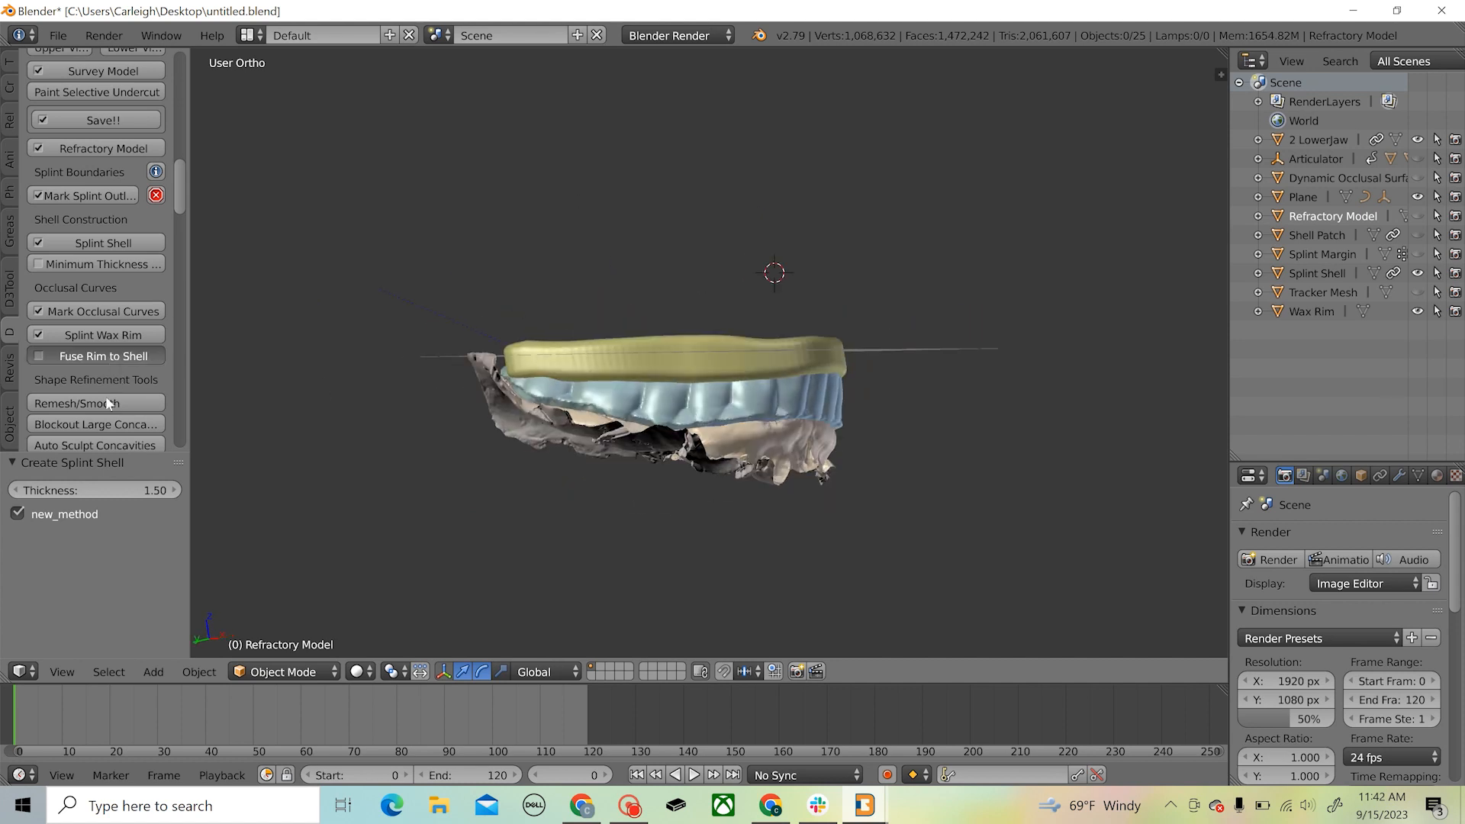
click(109, 423)
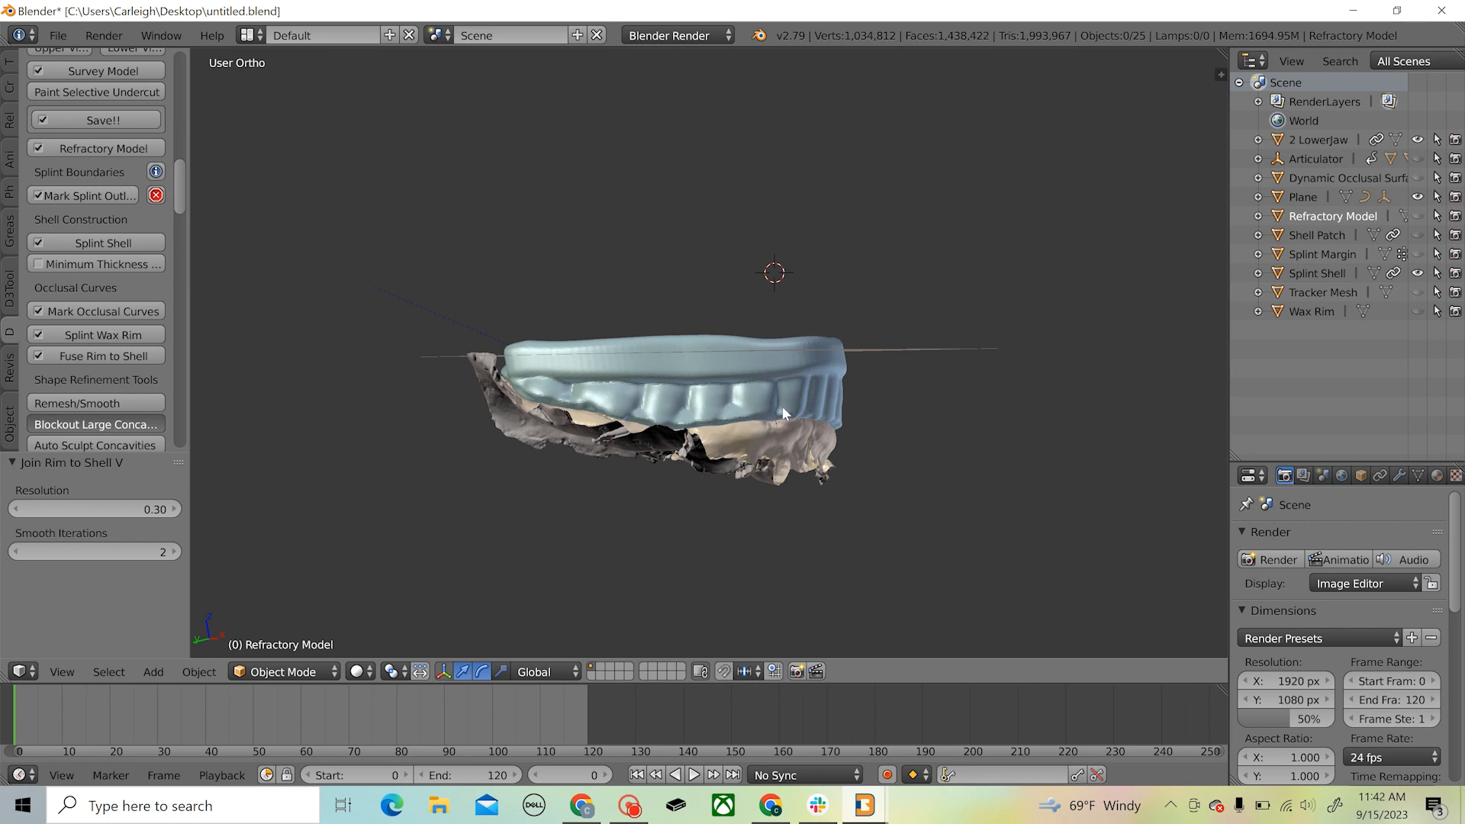
middle_drag(769, 374, 641, 348)
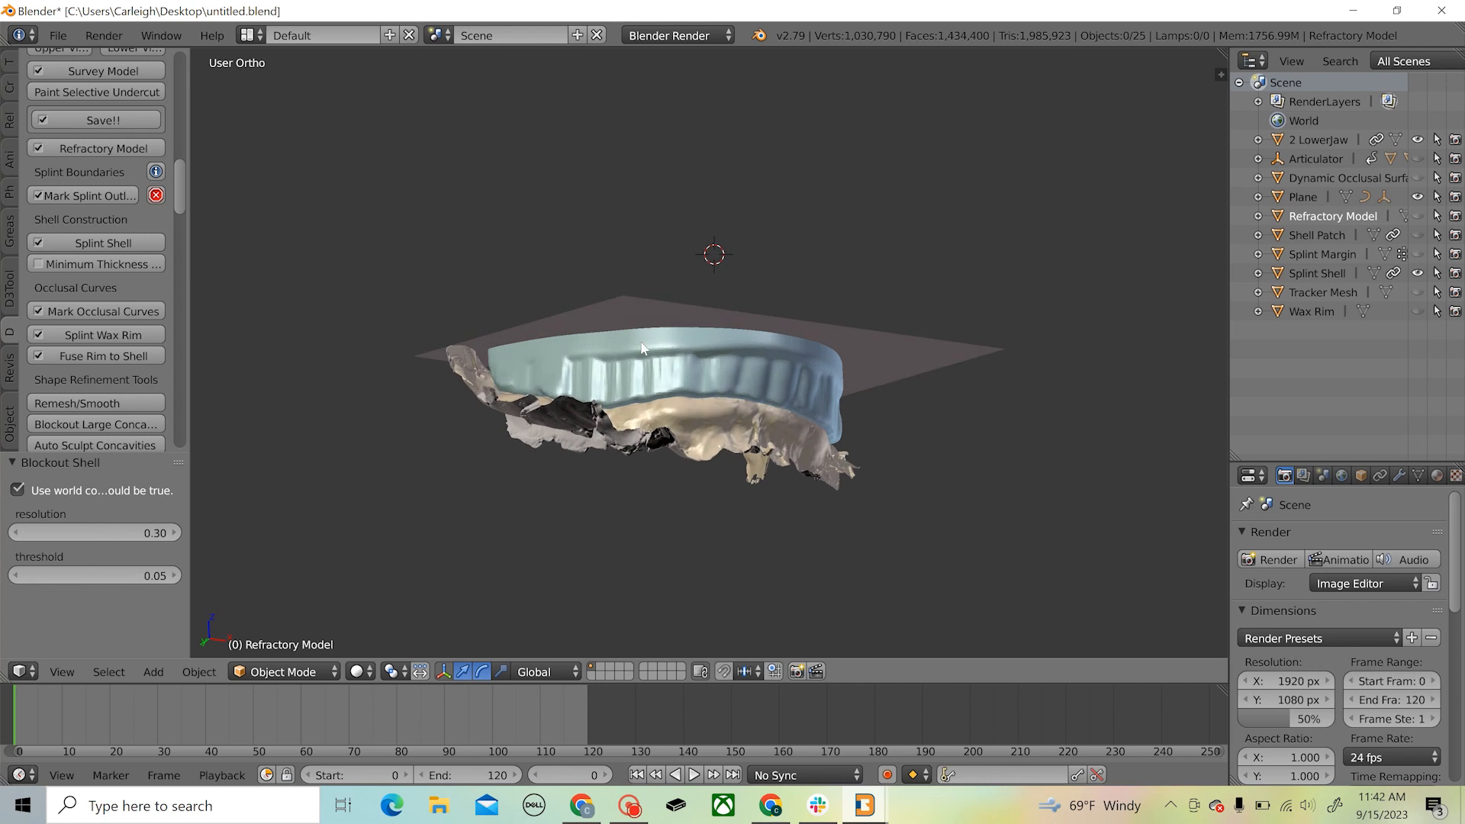
Sculpt the splint shell with the Fill/Deepen brush to fill the grooves along its outer, cheek-side surface
scroll(99, 345, down, 2)
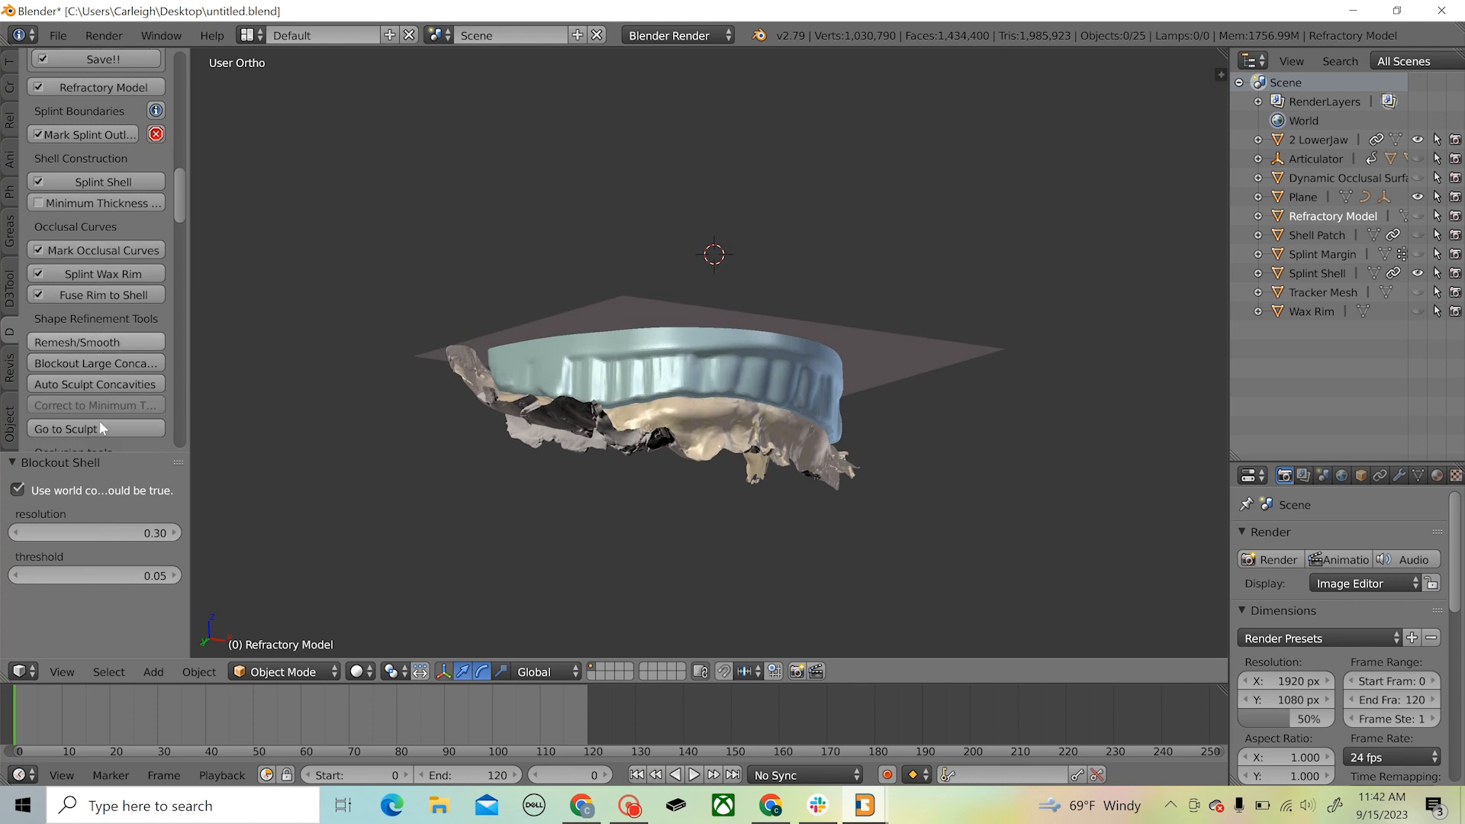
click(100, 429)
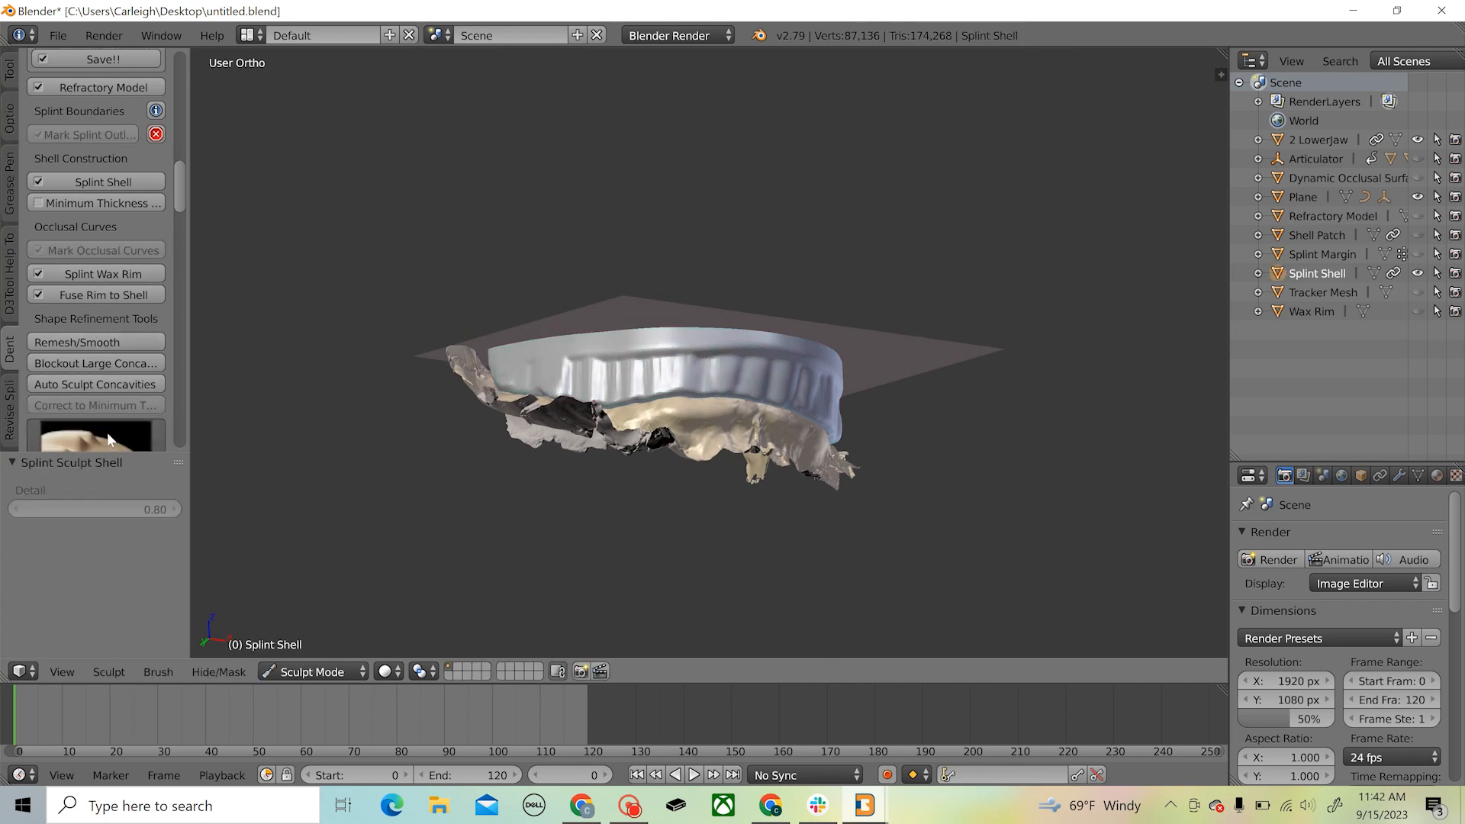
click(95, 368)
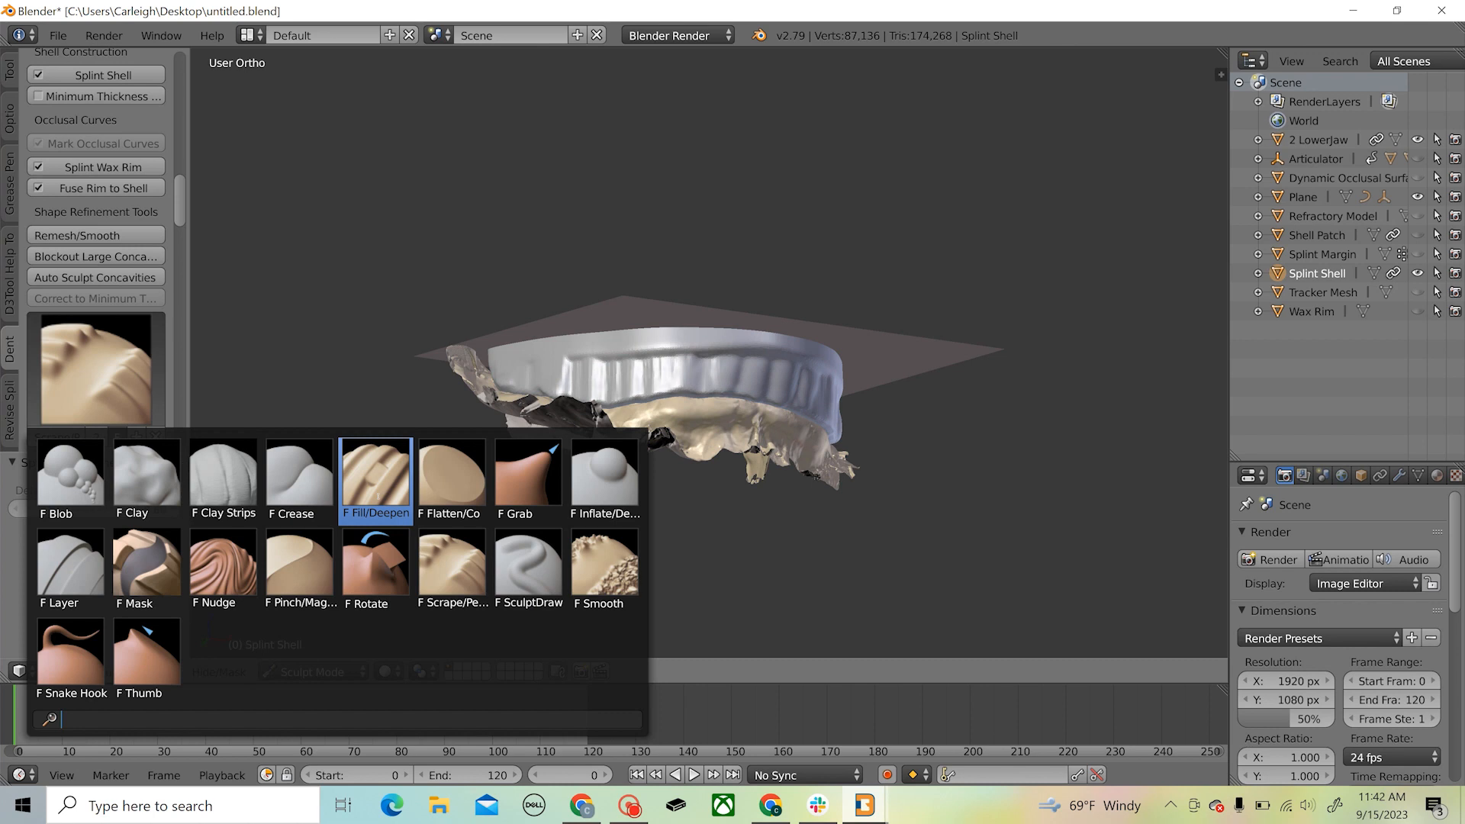
click(376, 484)
middle_drag(765, 362, 693, 339)
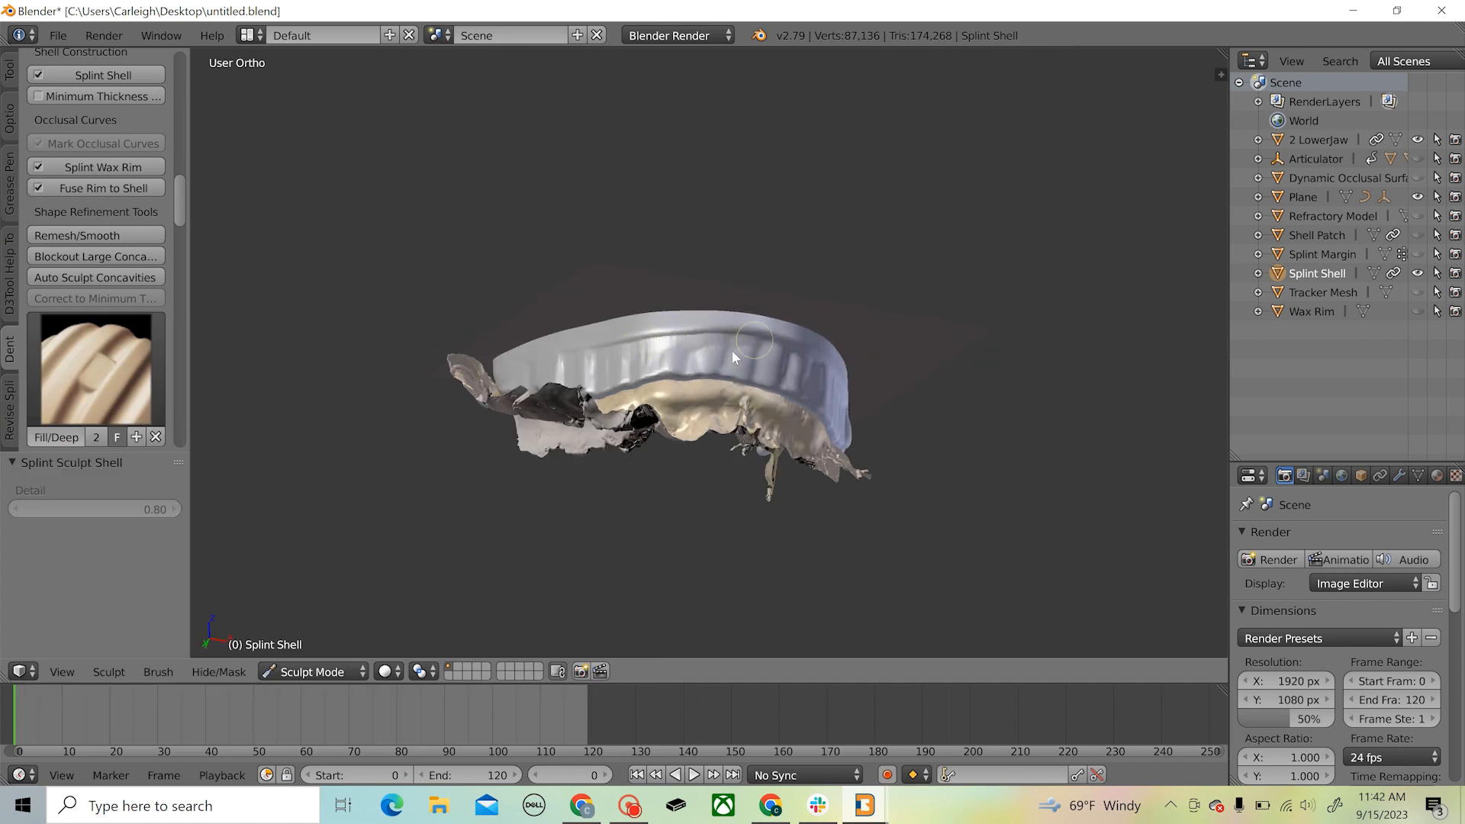
middle_drag(828, 339, 719, 346)
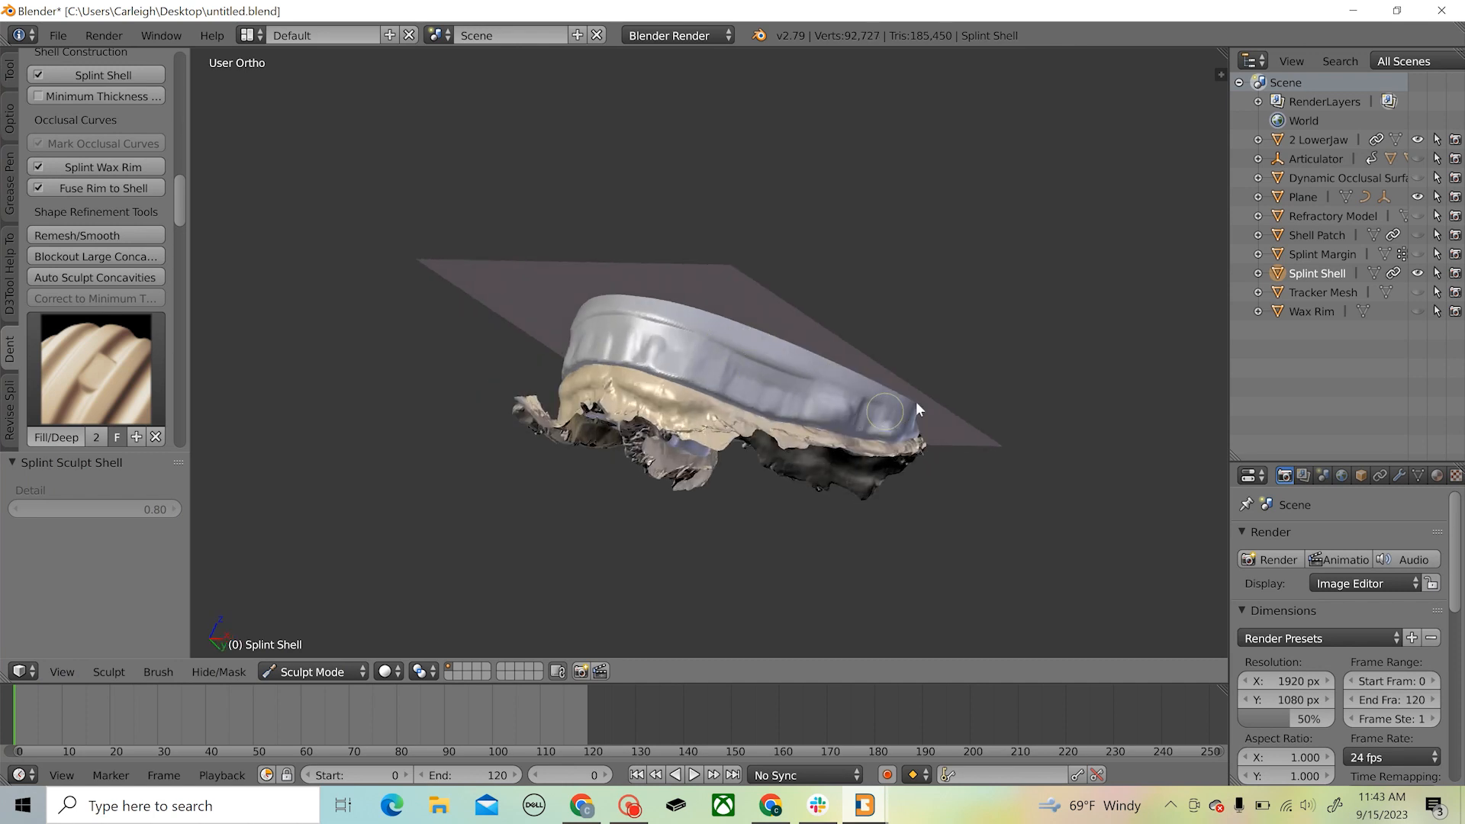
middle_drag(916, 402, 511, 293)
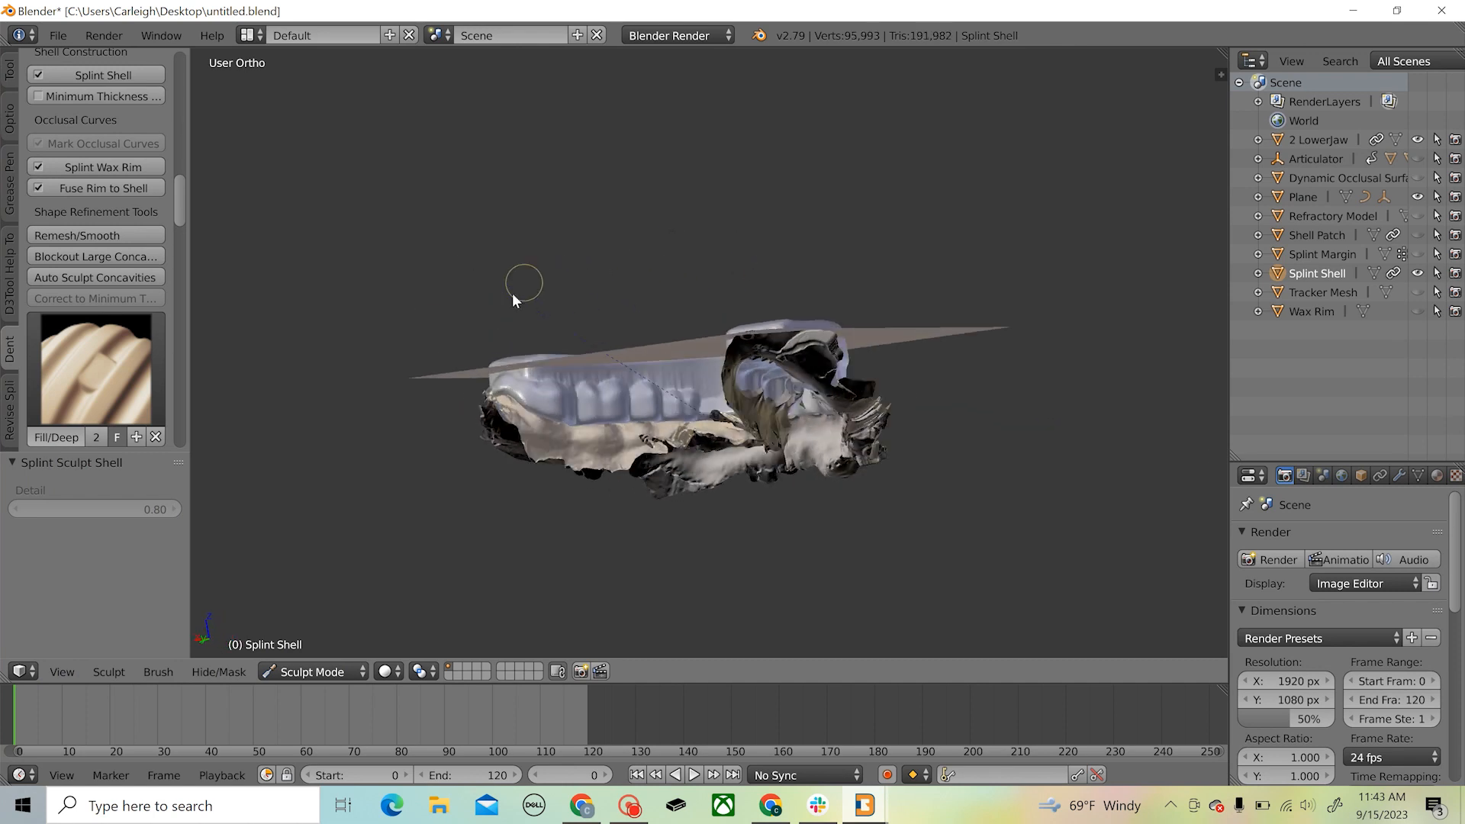
Fill the grooves between the teeth along the shell's inner, tongue-side surface with the Fill/Deepen brush
scroll(622, 383, up, 5)
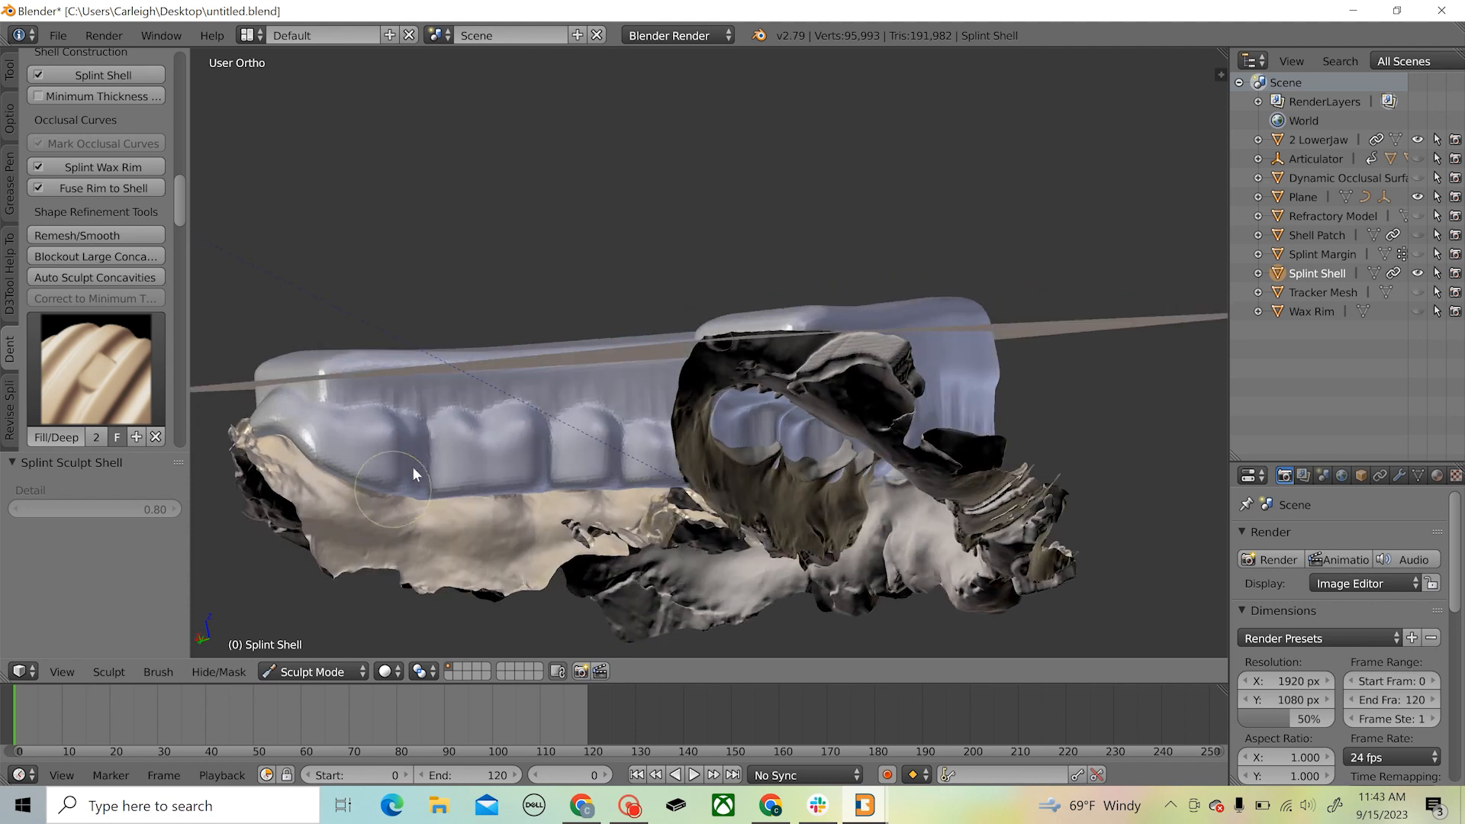
mouse_move(413, 467)
mouse_down()
mouse_move(438, 426)
mouse_move(555, 431)
mouse_up()
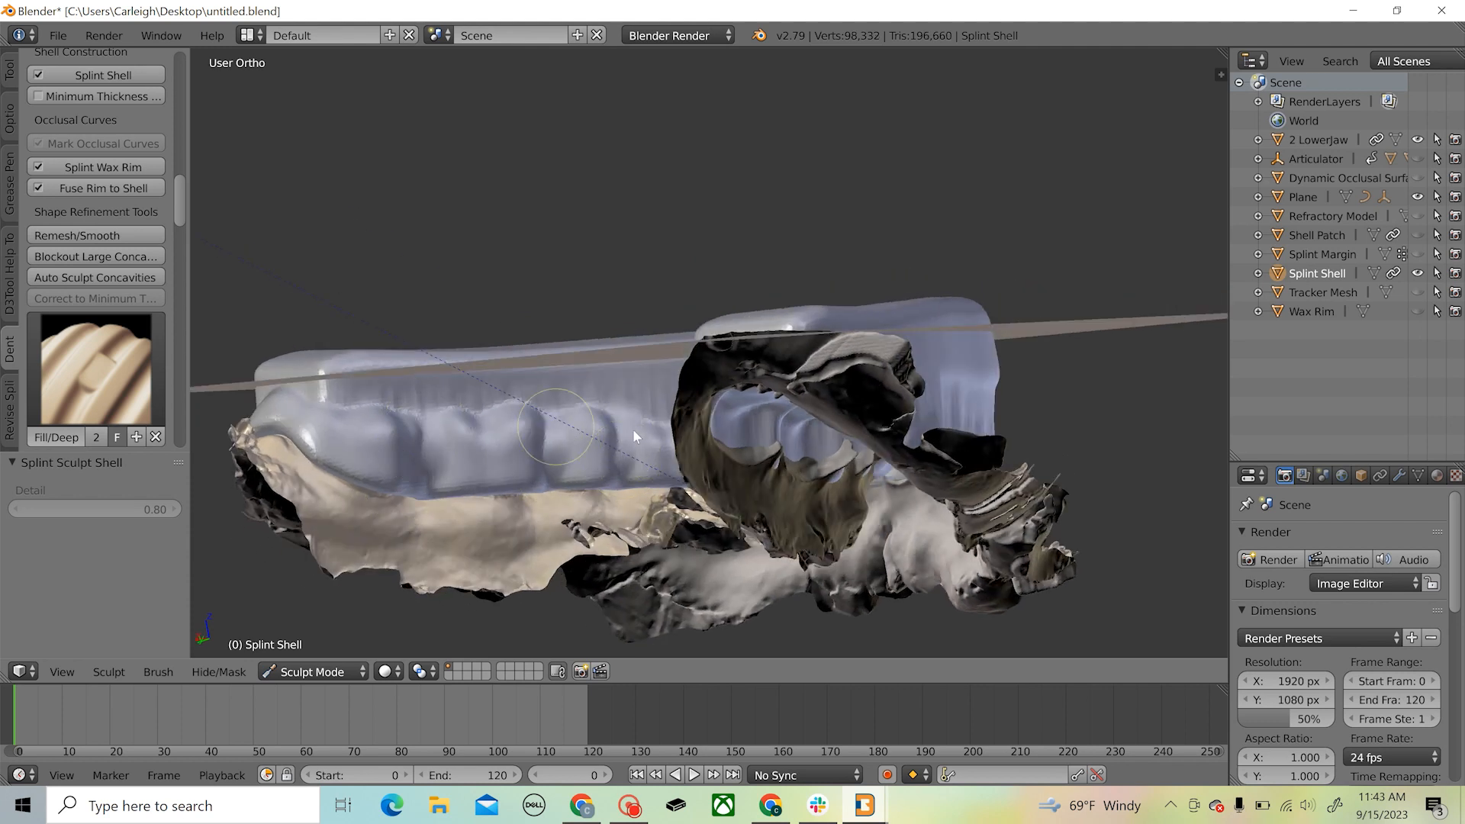
middle_drag(634, 429, 859, 375)
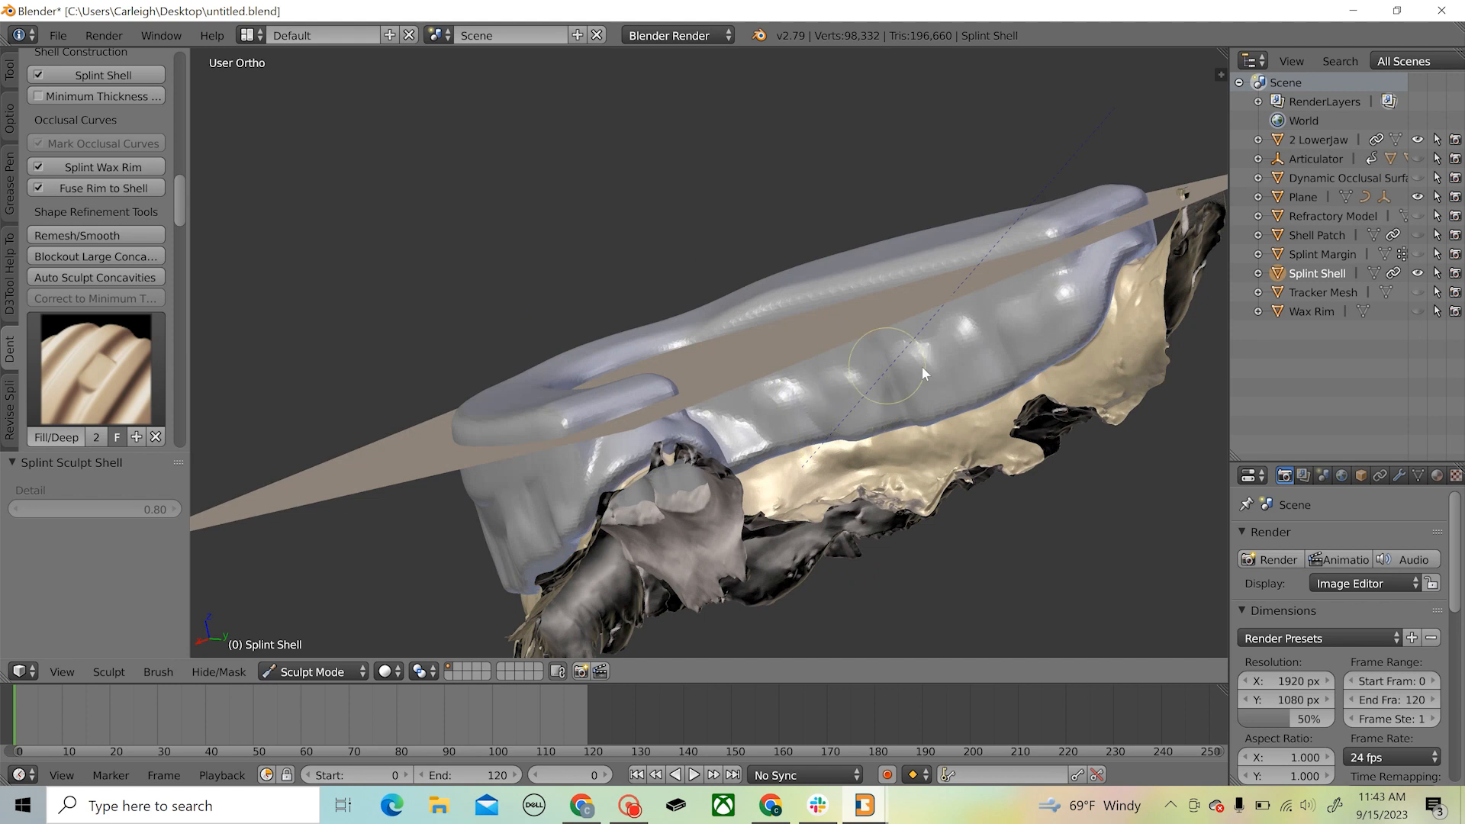
drag(1015, 333, 1024, 329)
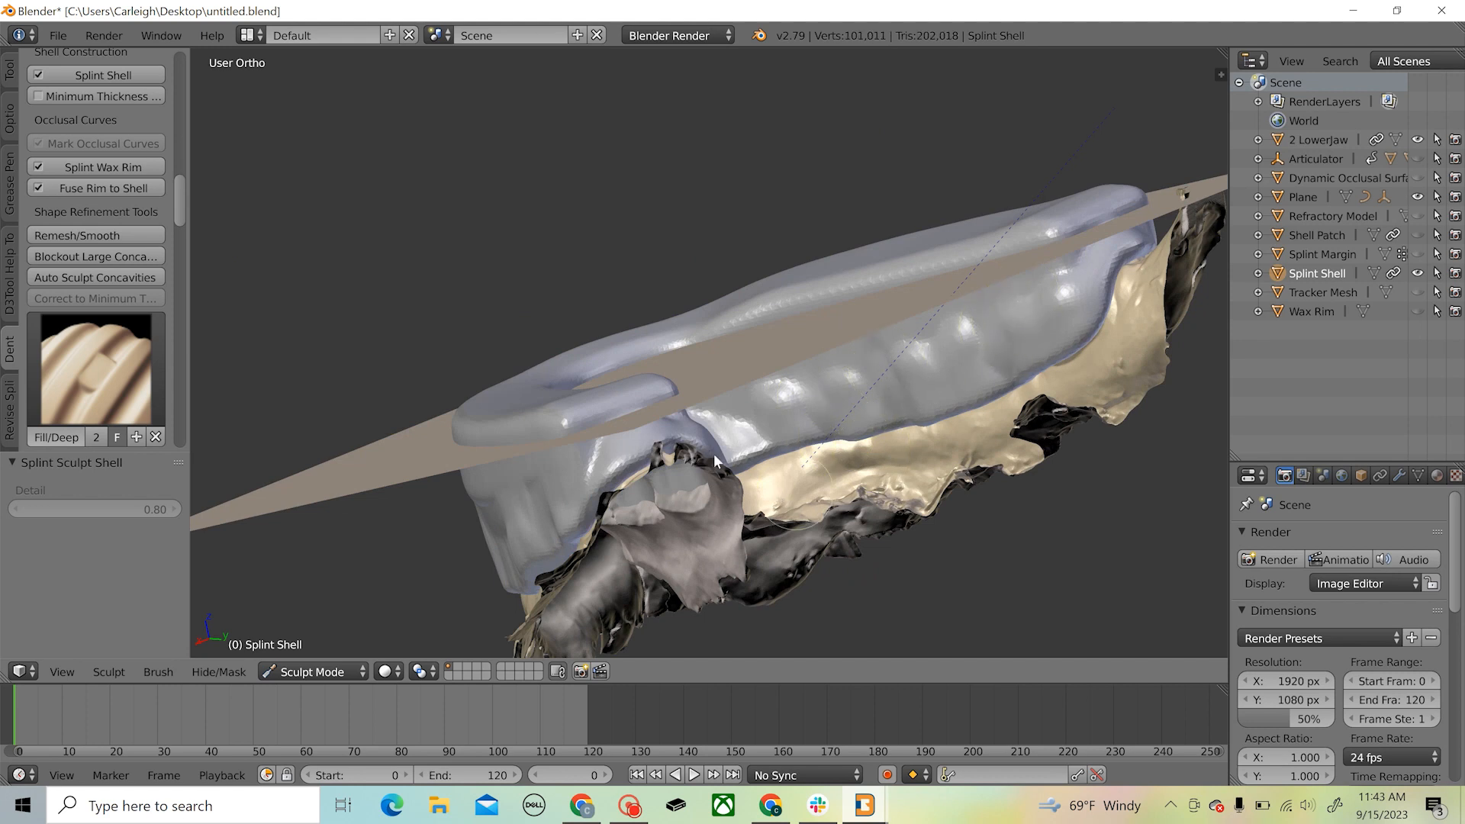
mouse_move(718, 458)
middle_down()
mouse_move(717, 368)
mouse_move(751, 374)
middle_up()
drag(886, 369, 912, 348)
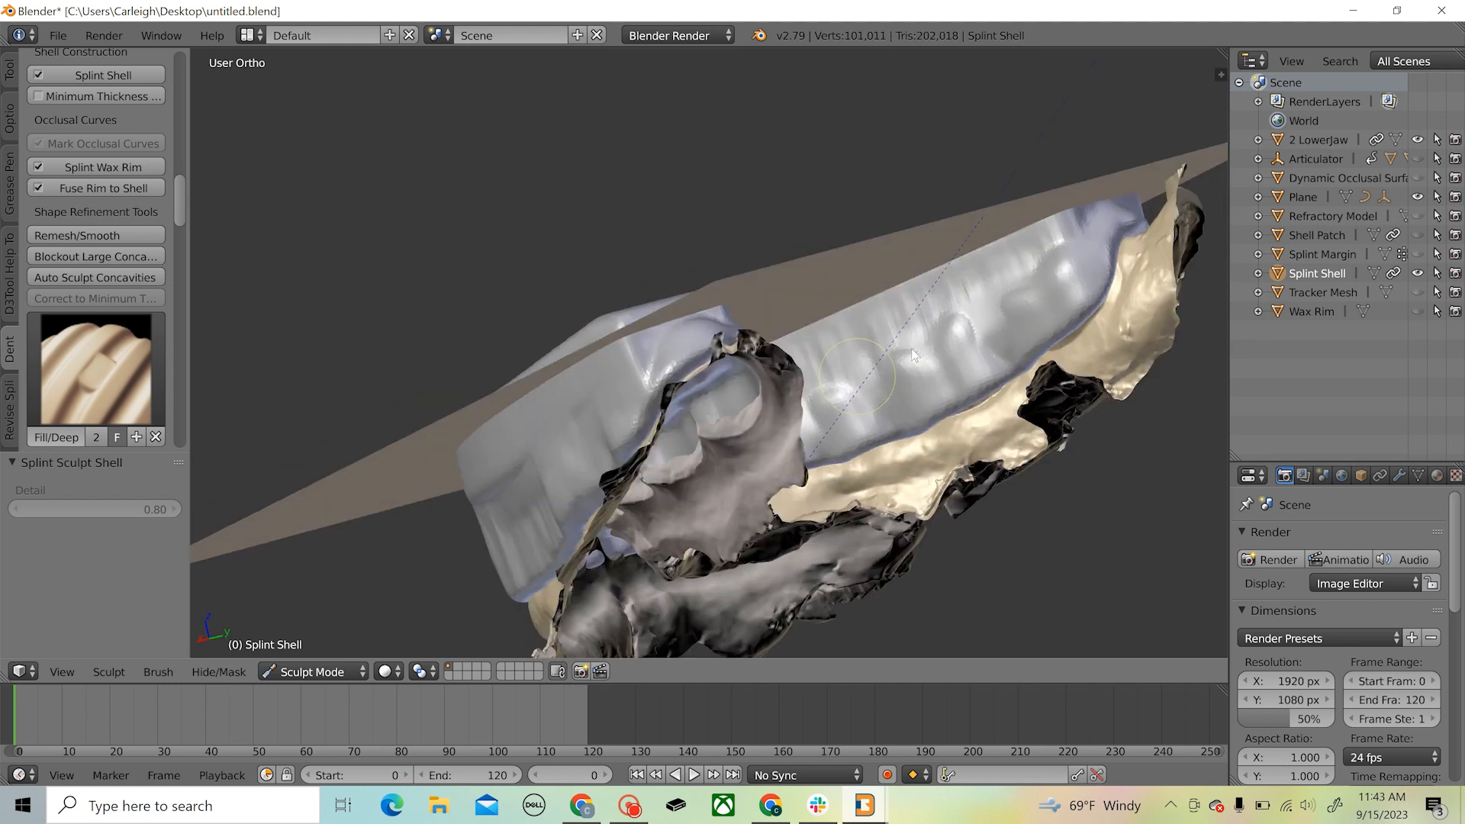
mouse_move(900, 368)
middle_down()
mouse_move(772, 382)
mouse_move(817, 436)
middle_up()
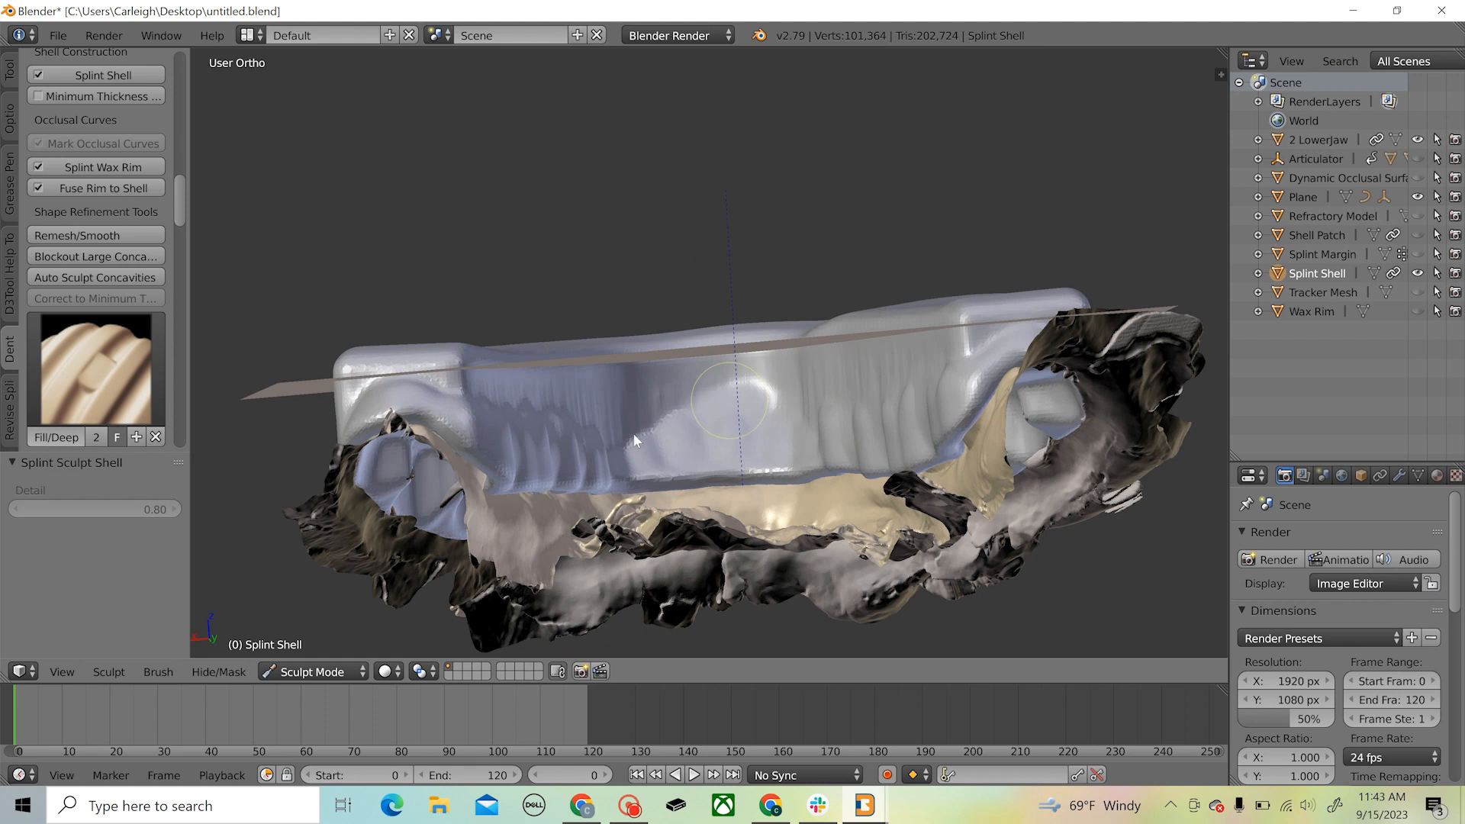
drag(629, 432, 563, 438)
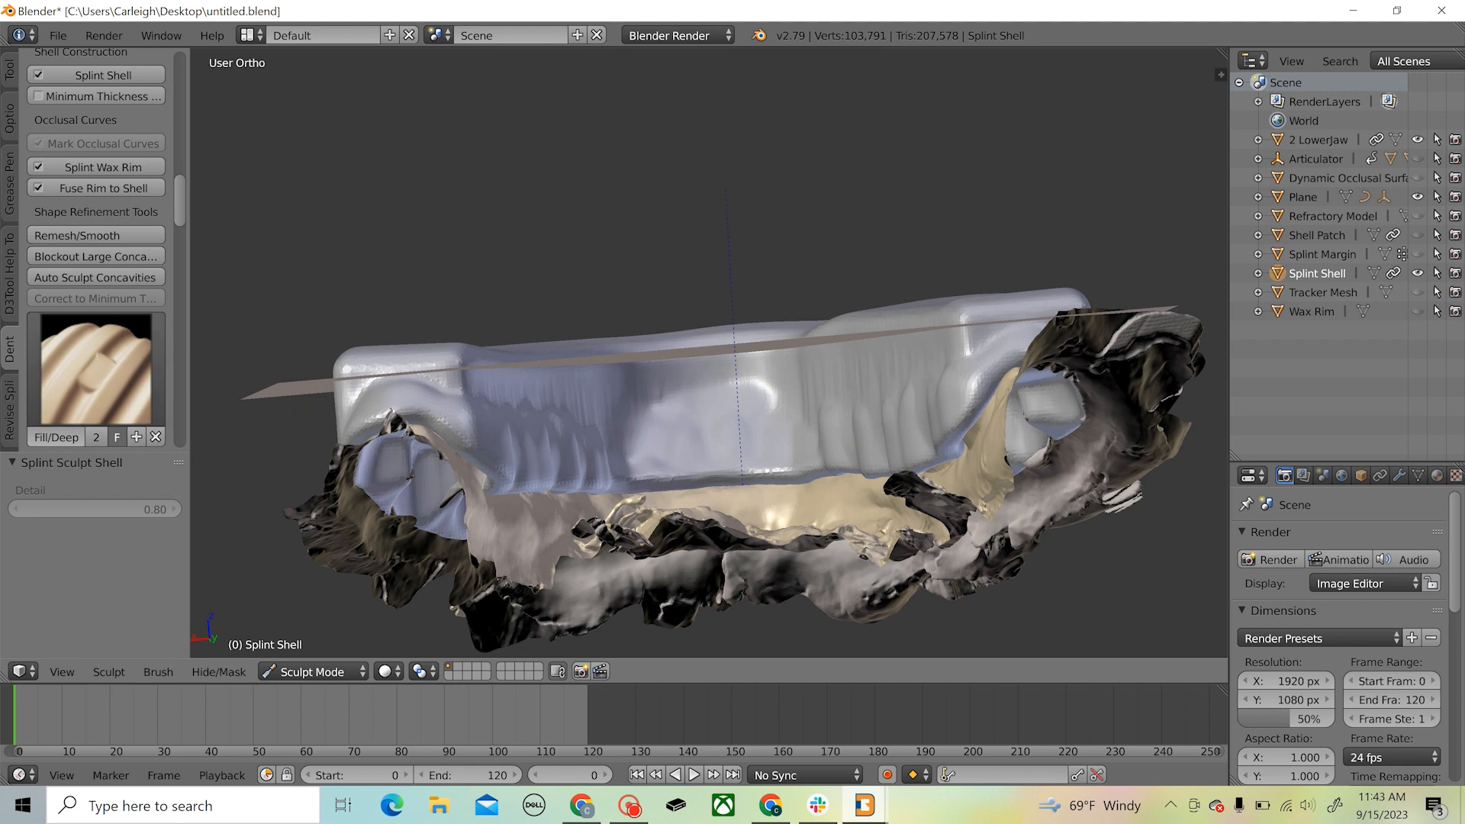
Switch to an enlarged Smooth brush and smooth the shell's inner, tongue-side surface on both sides of the arch
click(95, 369)
click(607, 563)
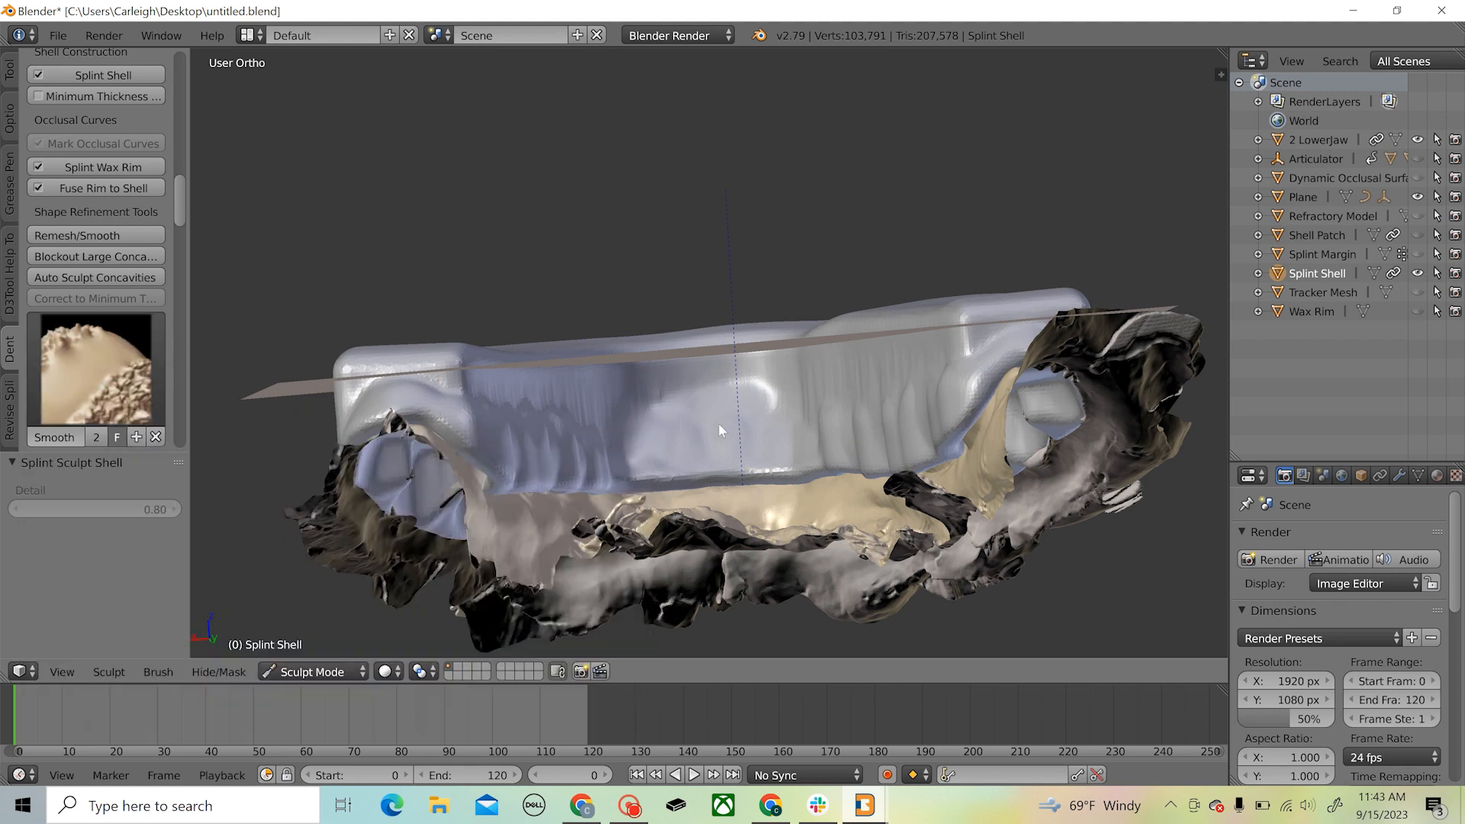
key(f)
click(832, 429)
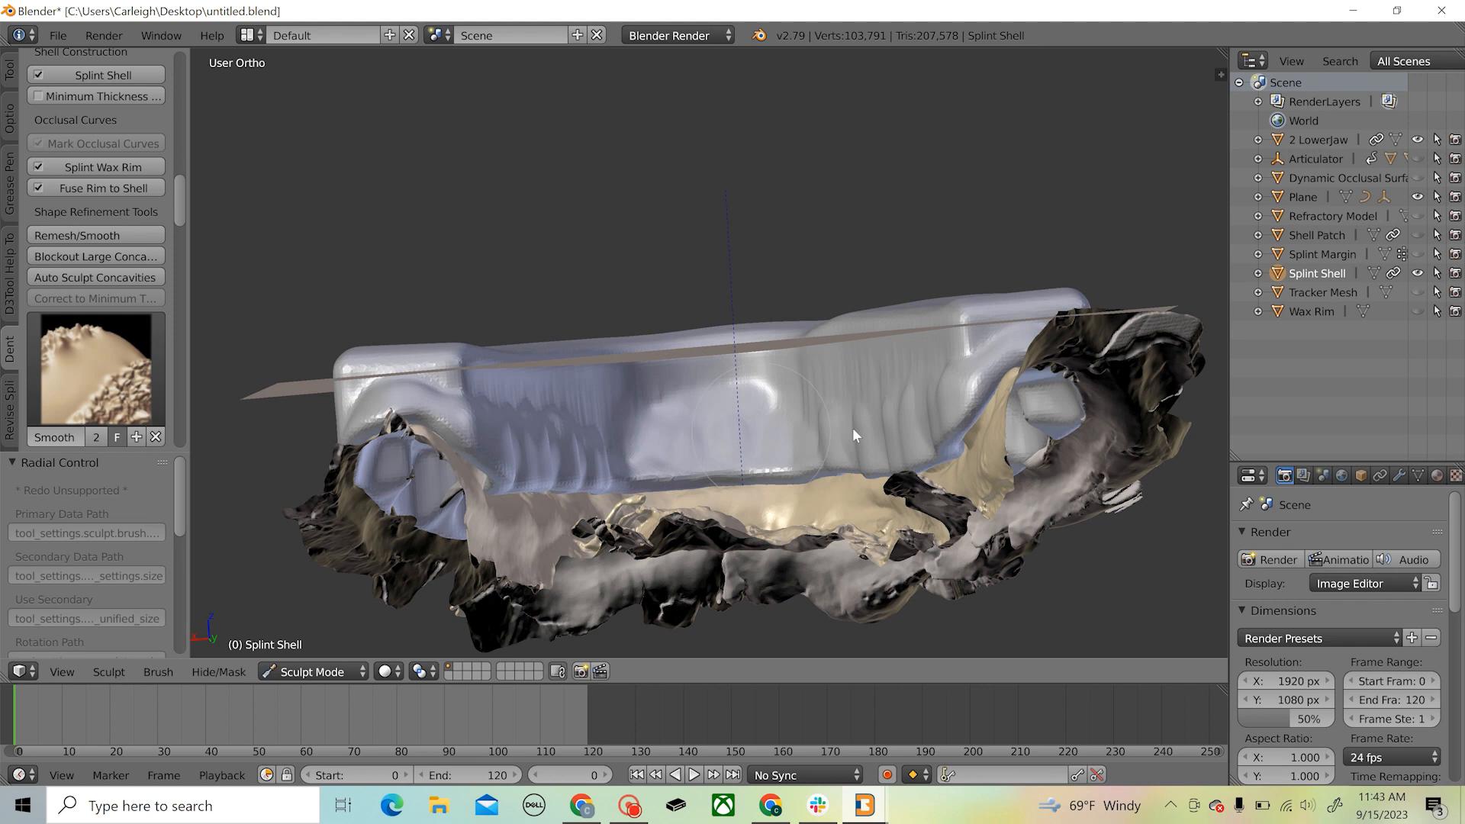
middle_drag(766, 426, 877, 401)
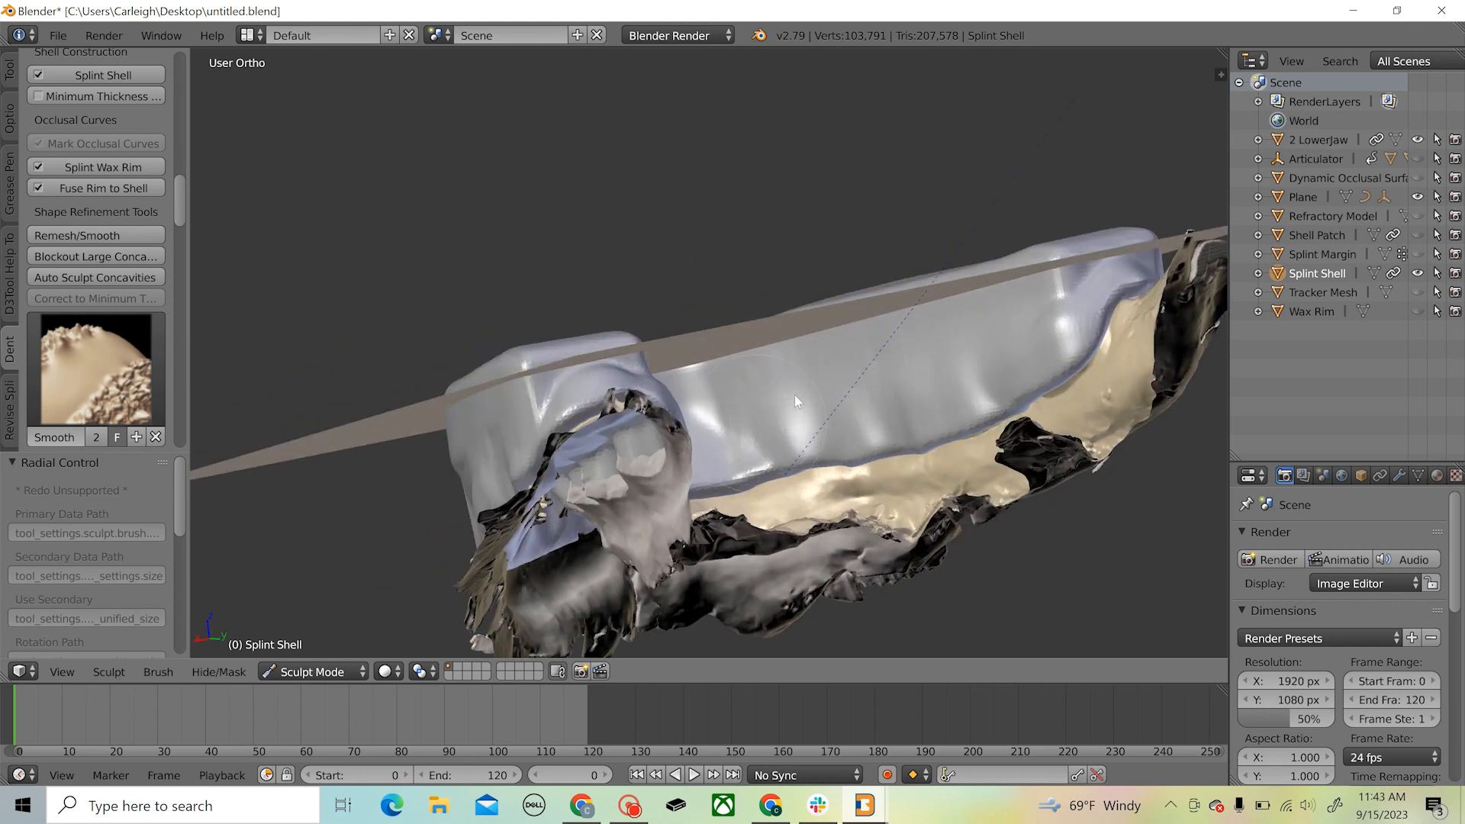
middle_drag(795, 395, 587, 426)
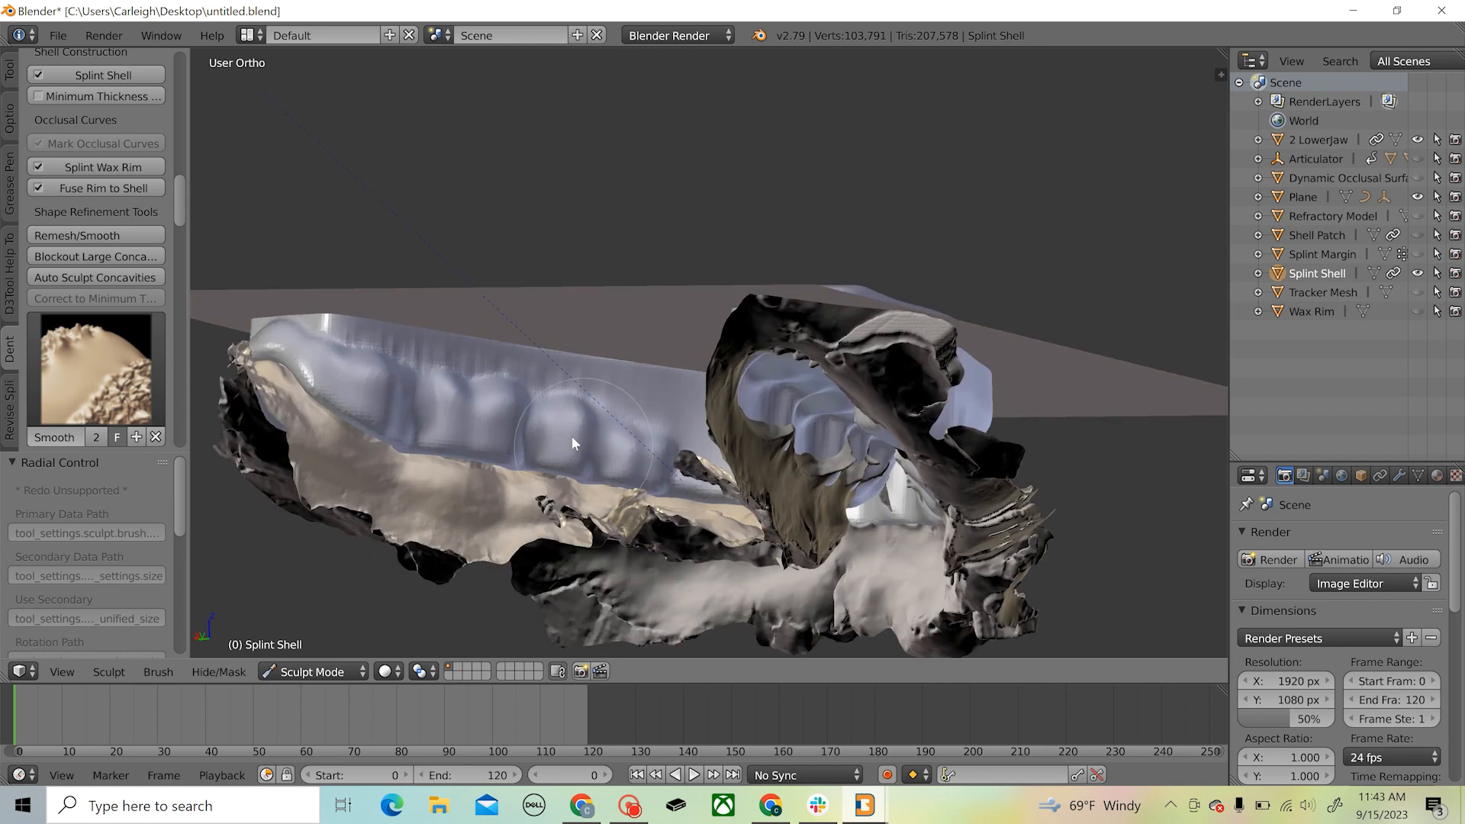
mouse_move(574, 442)
mouse_down()
mouse_move(402, 400)
mouse_move(368, 354)
mouse_move(460, 392)
mouse_up()
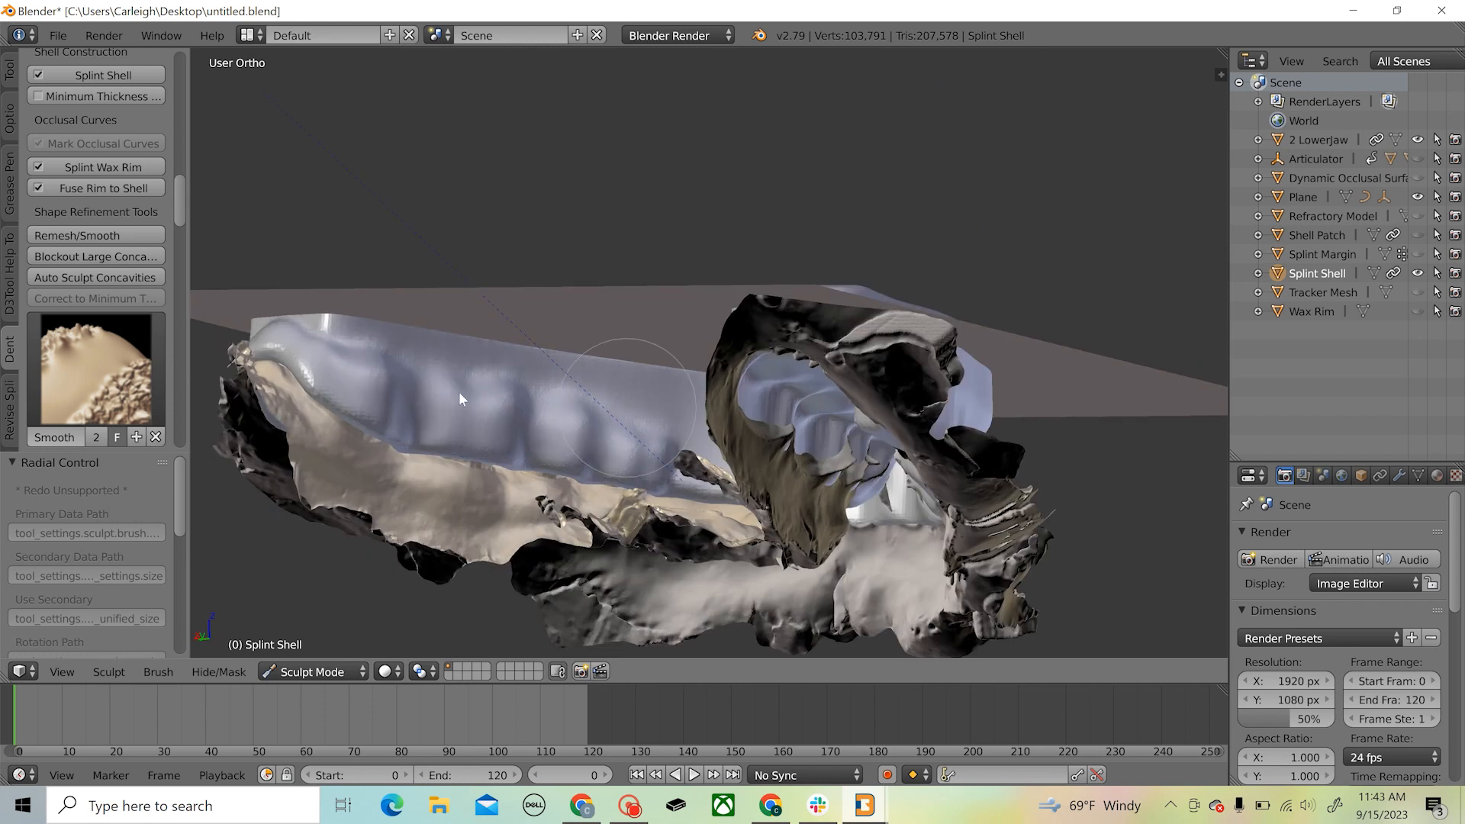
Smooth the shell's outer surface and upper rim edge around the front and both sides of the arch
middle_drag(274, 327, 897, 332)
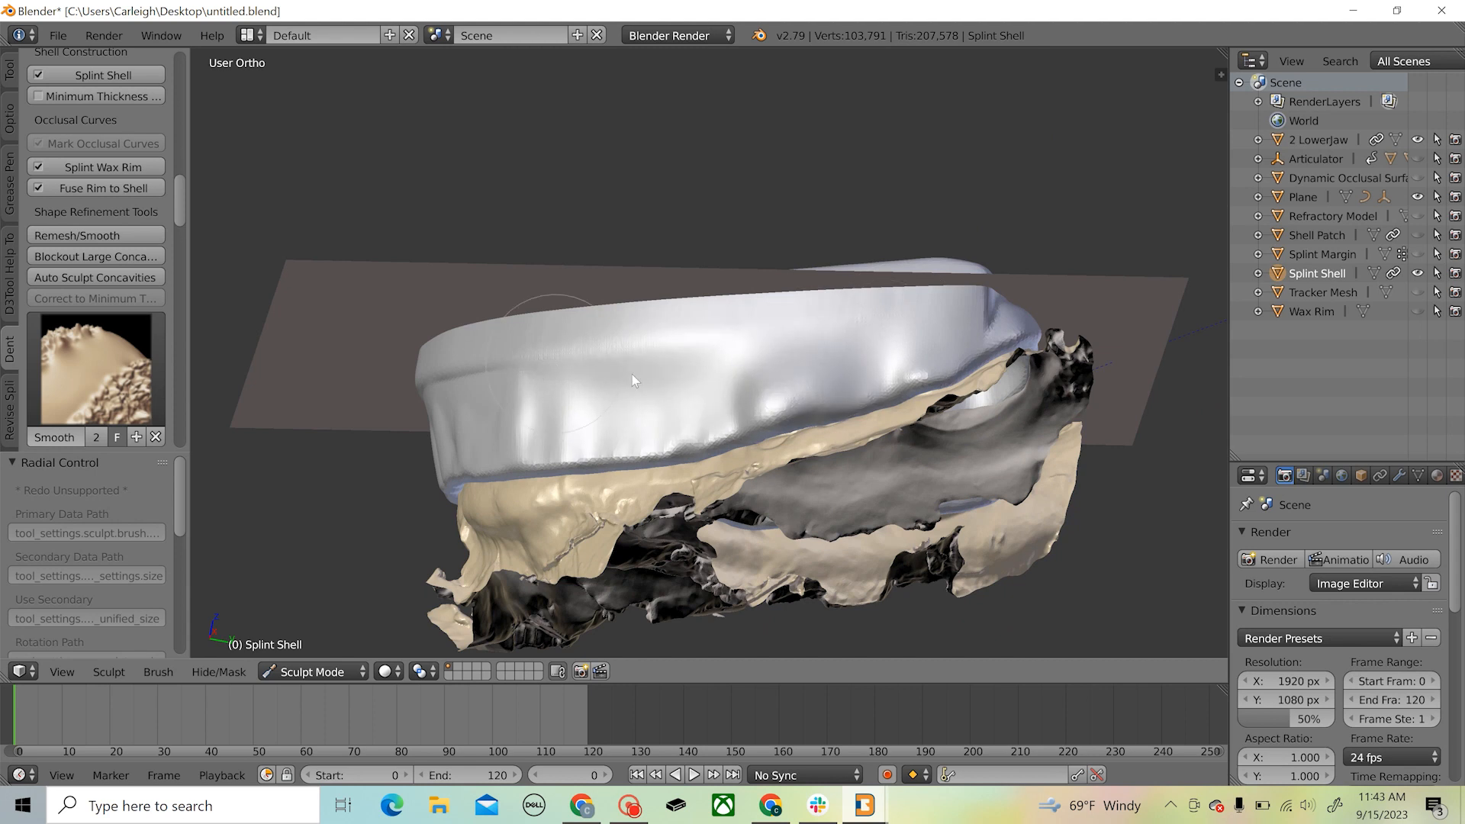
middle_drag(632, 374, 762, 378)
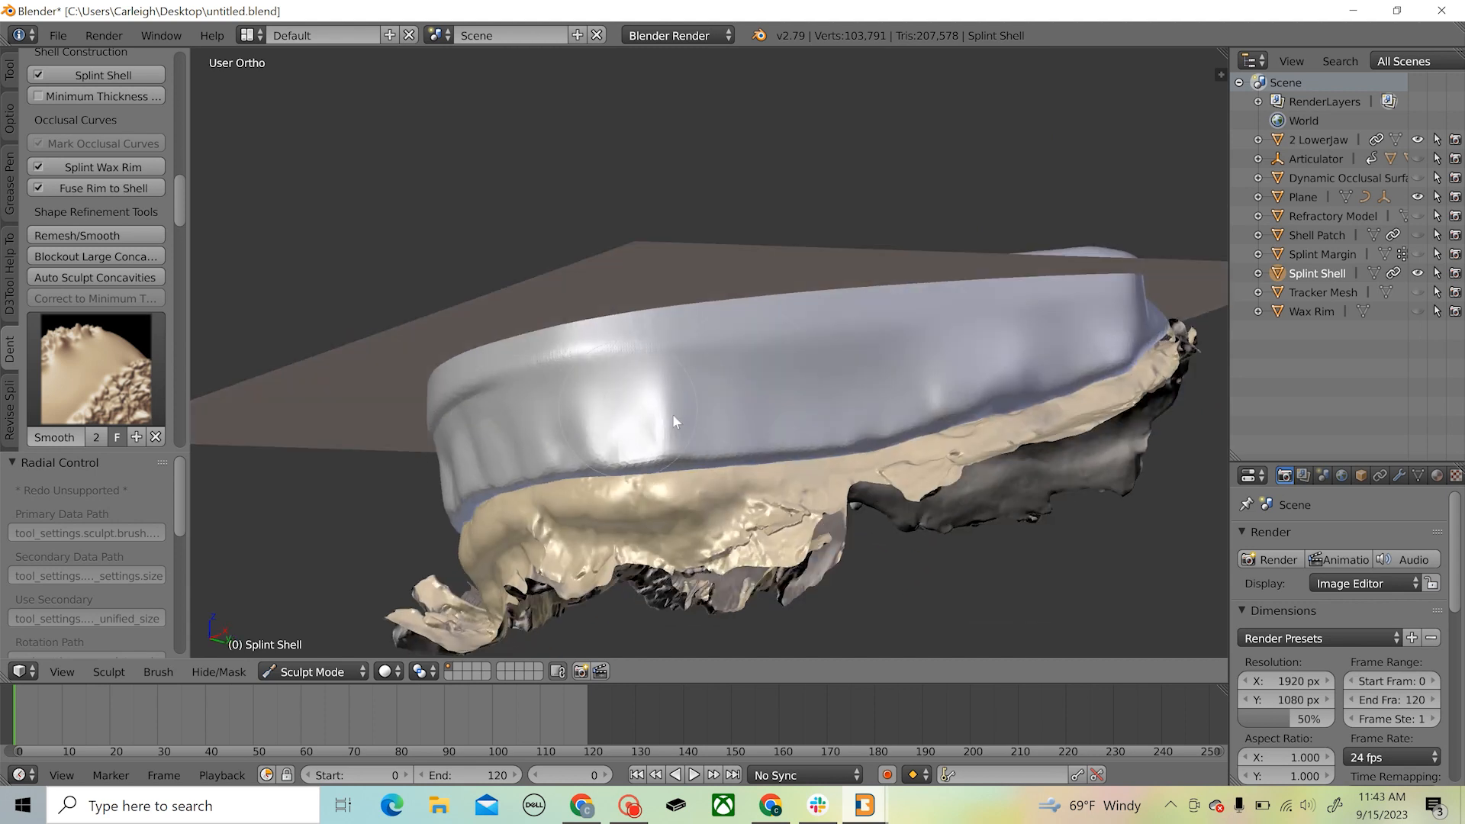
middle_drag(469, 354, 616, 365)
mouse_move(615, 365)
mouse_down()
mouse_move(726, 337)
mouse_move(726, 393)
mouse_move(762, 396)
mouse_move(579, 351)
mouse_up()
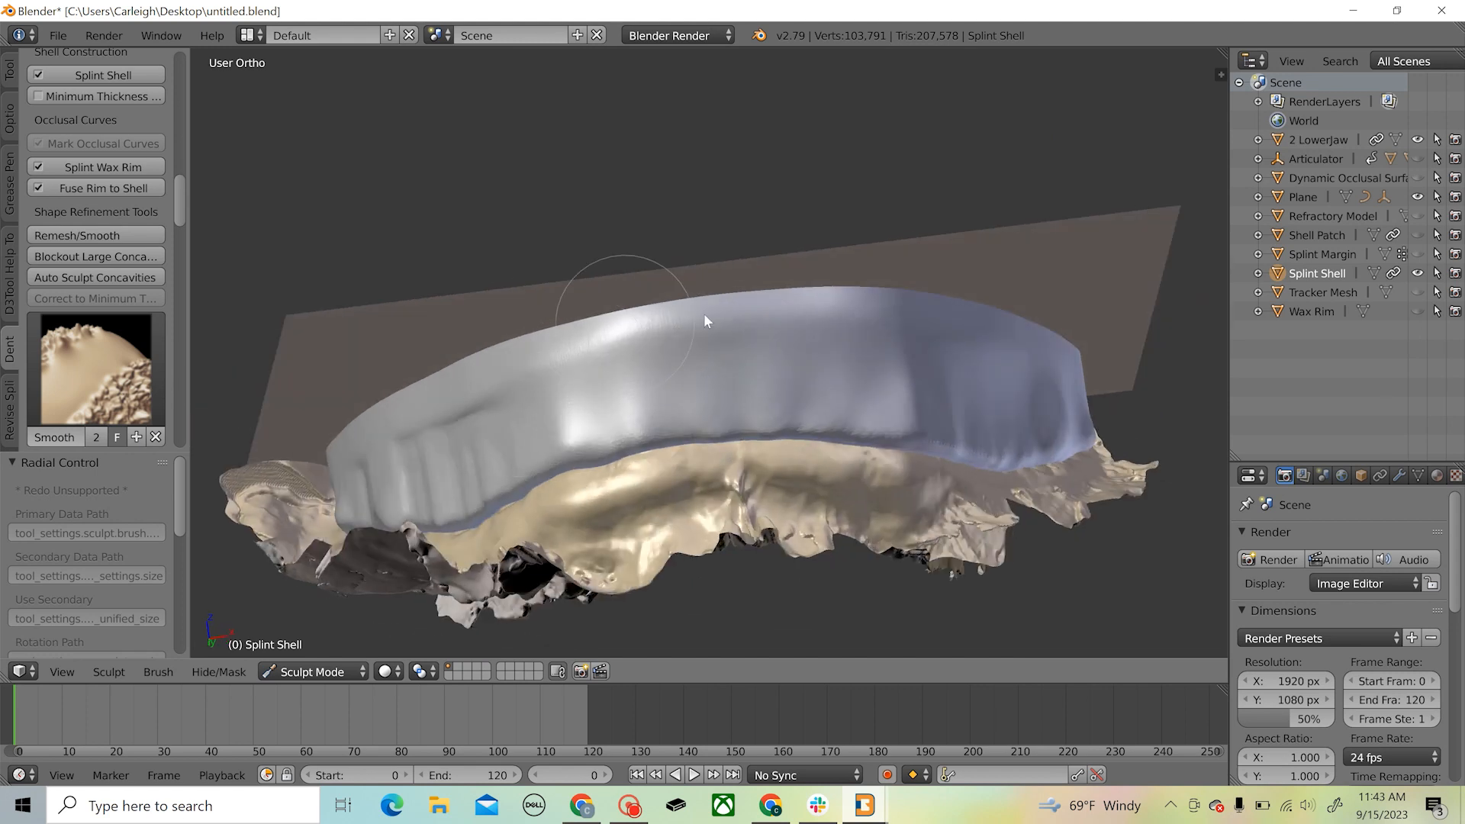
mouse_move(703, 313)
middle_down()
mouse_move(762, 340)
mouse_move(597, 424)
middle_up()
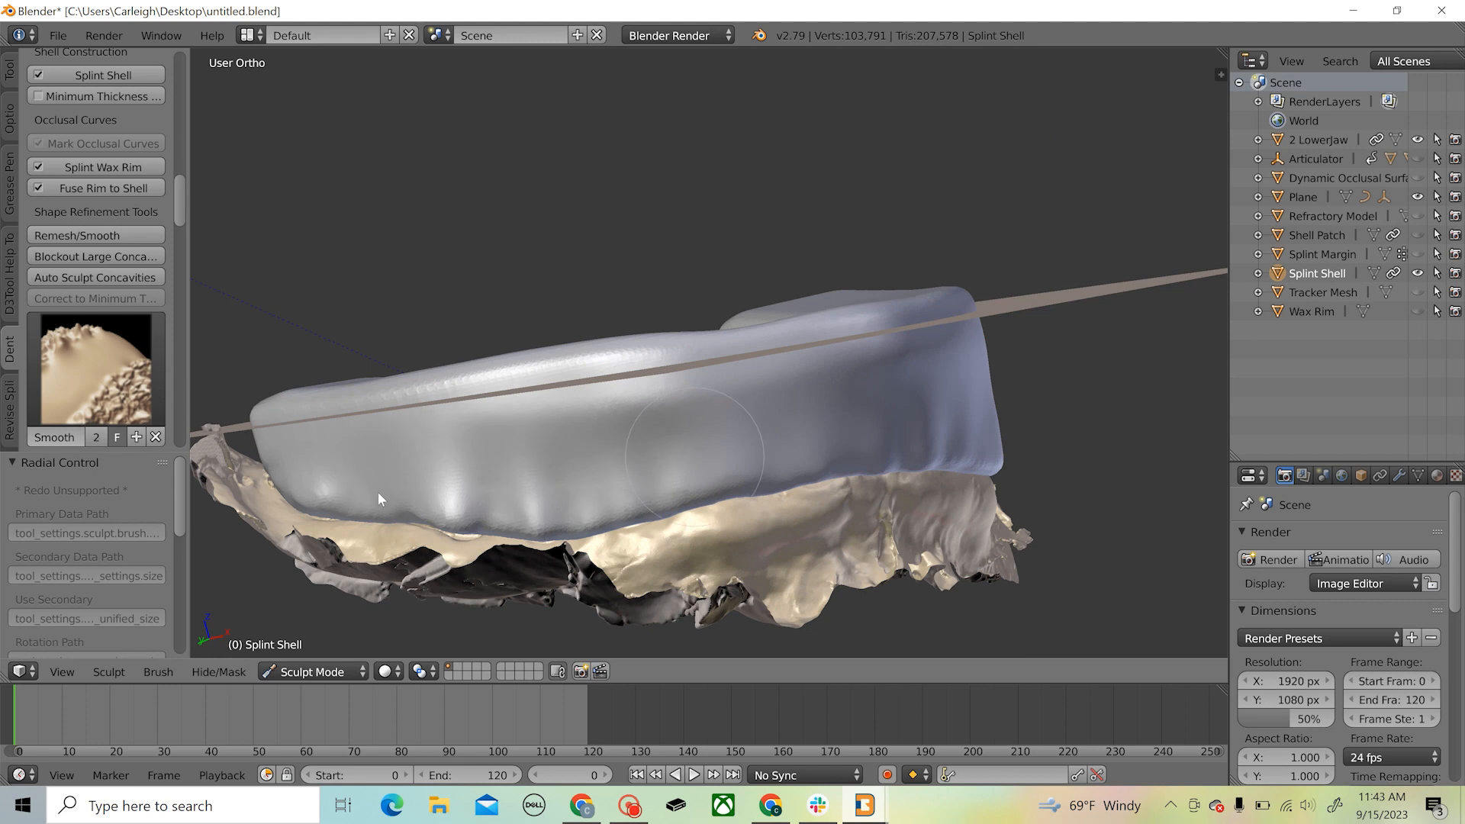
middle_drag(832, 386, 813, 431)
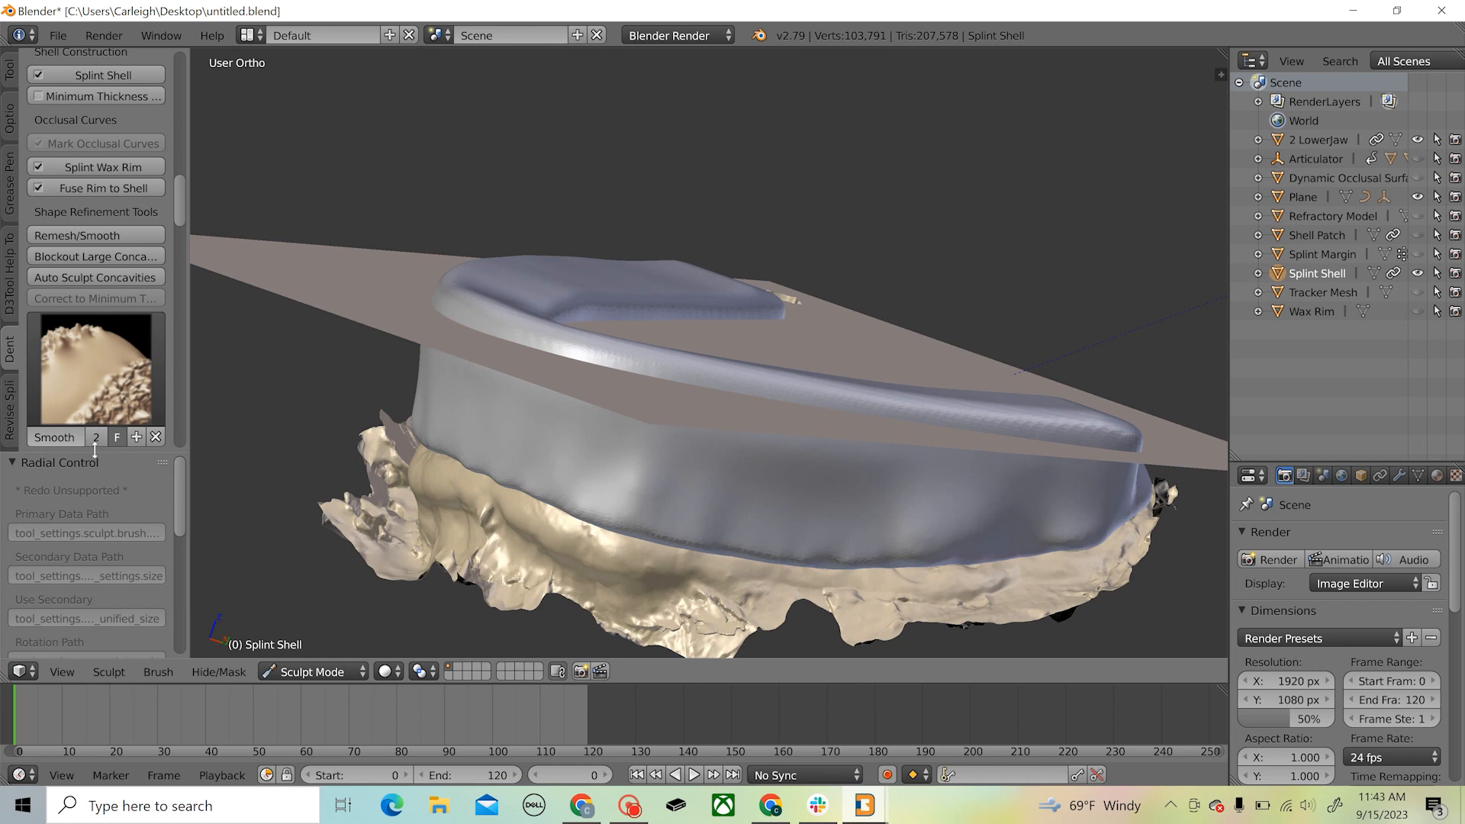
Finish sculpting and apply Remesh/Smooth to the splint shell
scroll(71, 357, down, 1)
scroll(71, 357, down, 3)
click(85, 392)
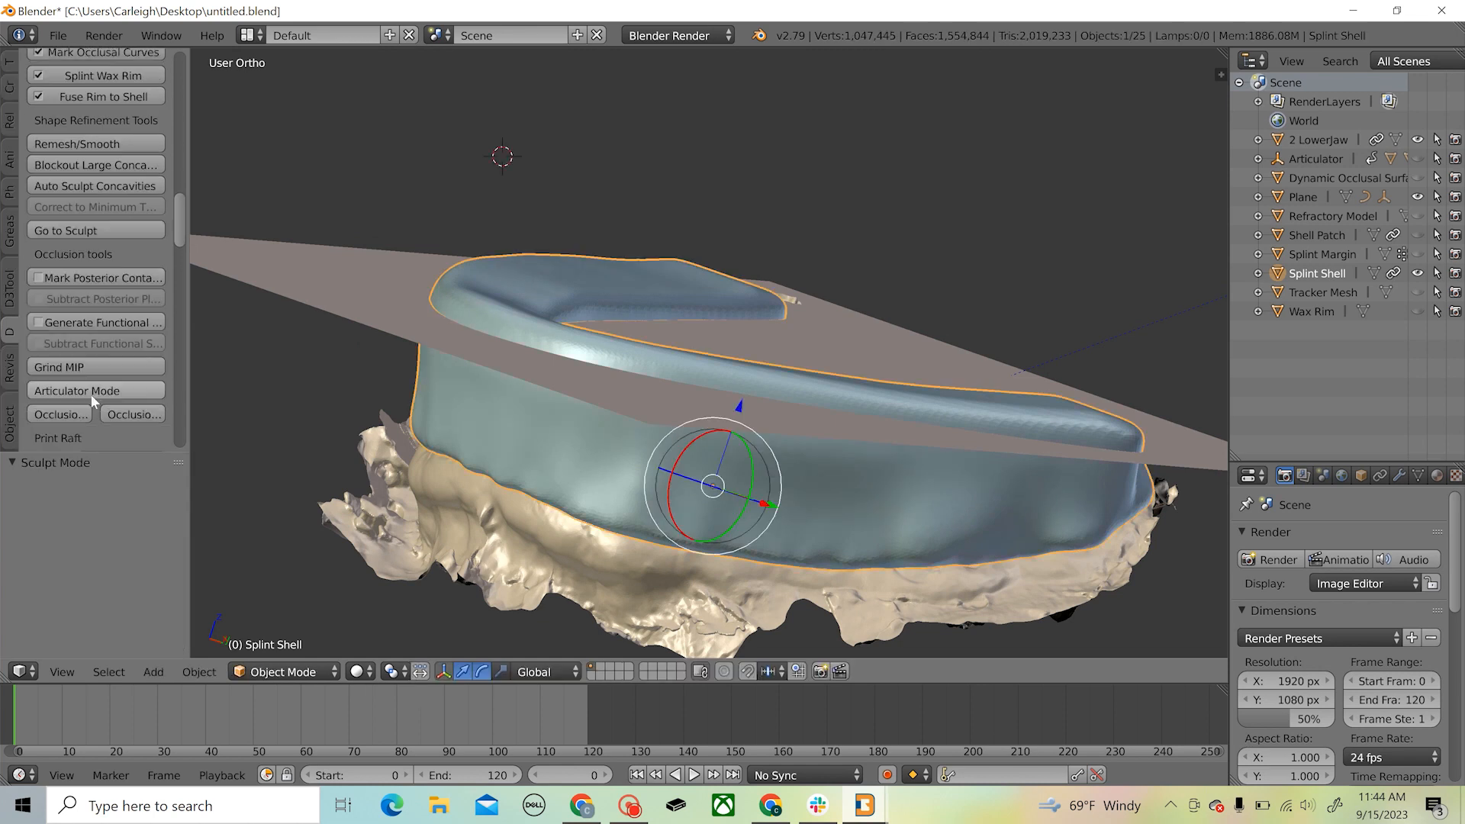
click(98, 145)
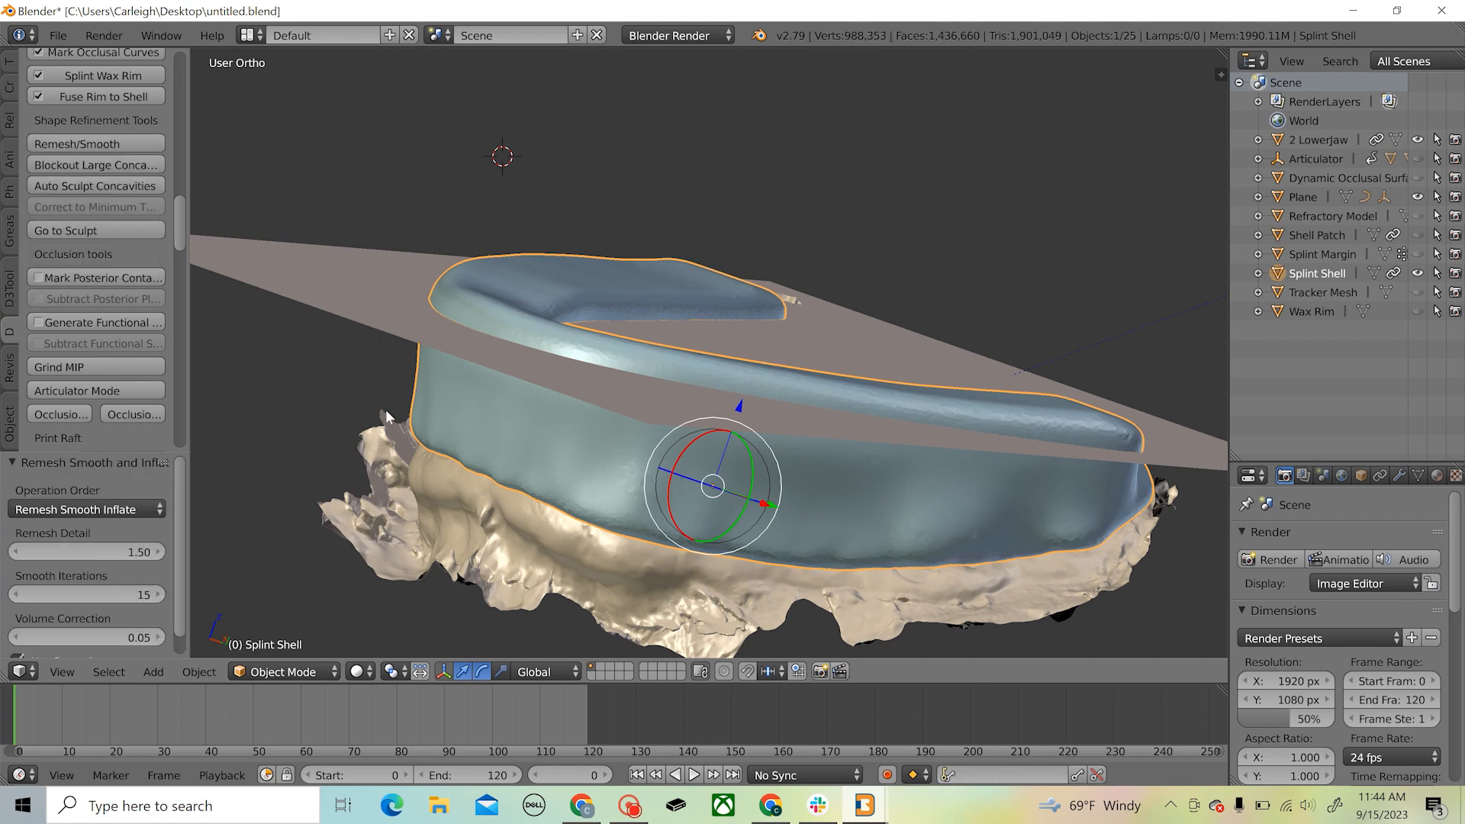
middle_drag(507, 395, 562, 430)
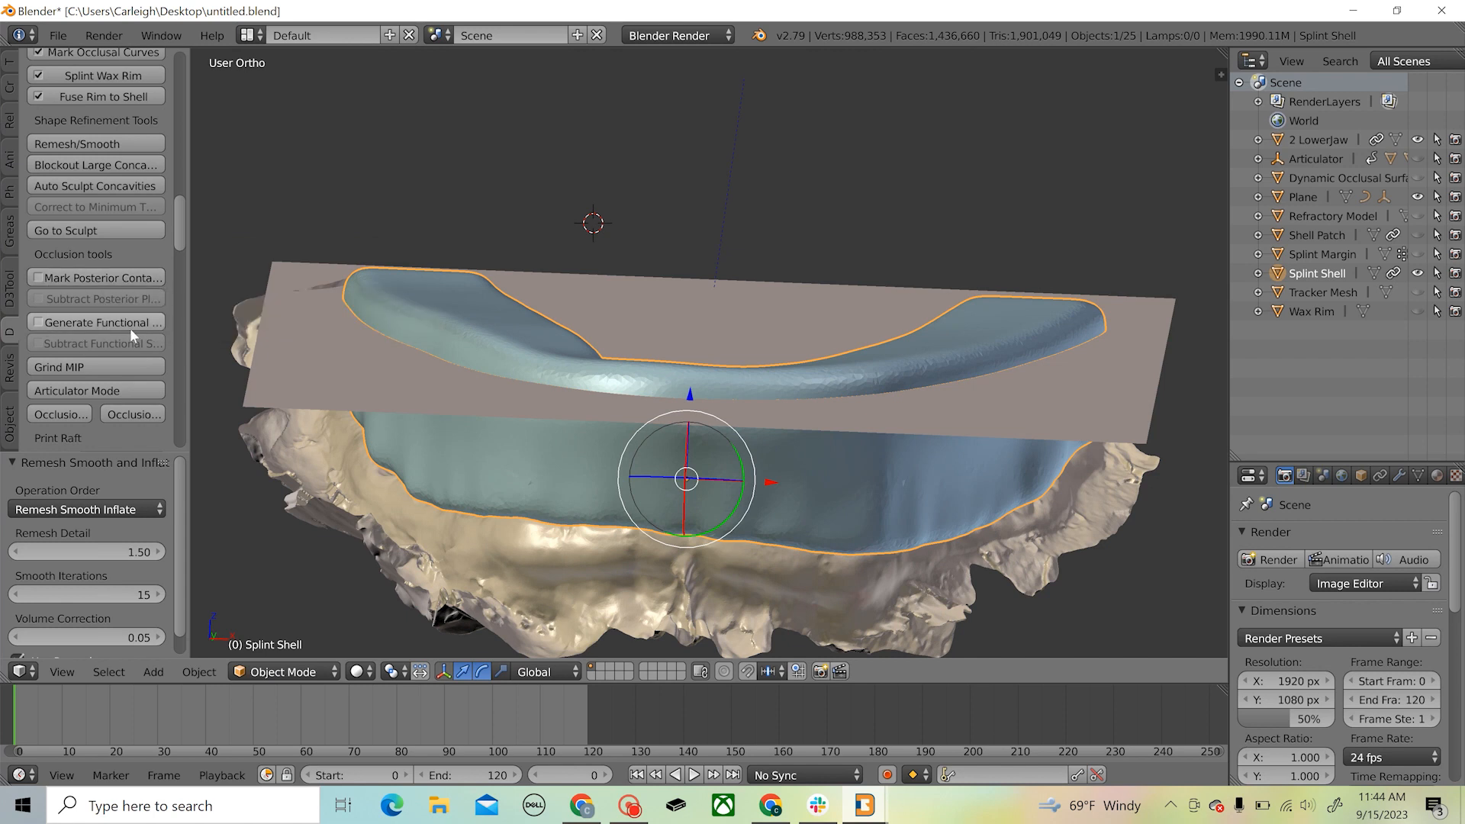
Run Grind MIP to cut the splint shell flat against the reference plane, and inspect the occlusal surface
middle_drag(309, 356, 532, 404)
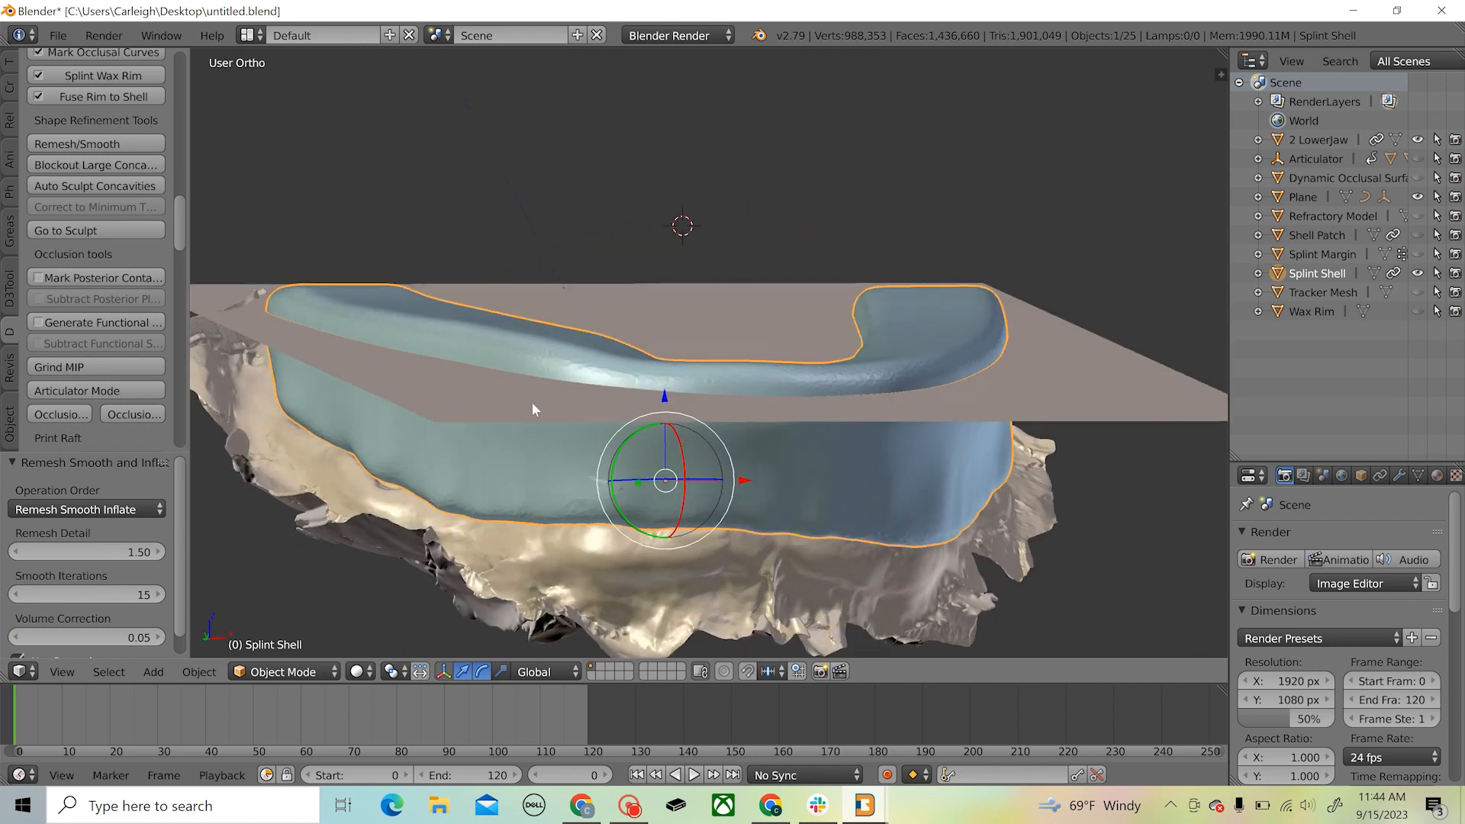
click(79, 363)
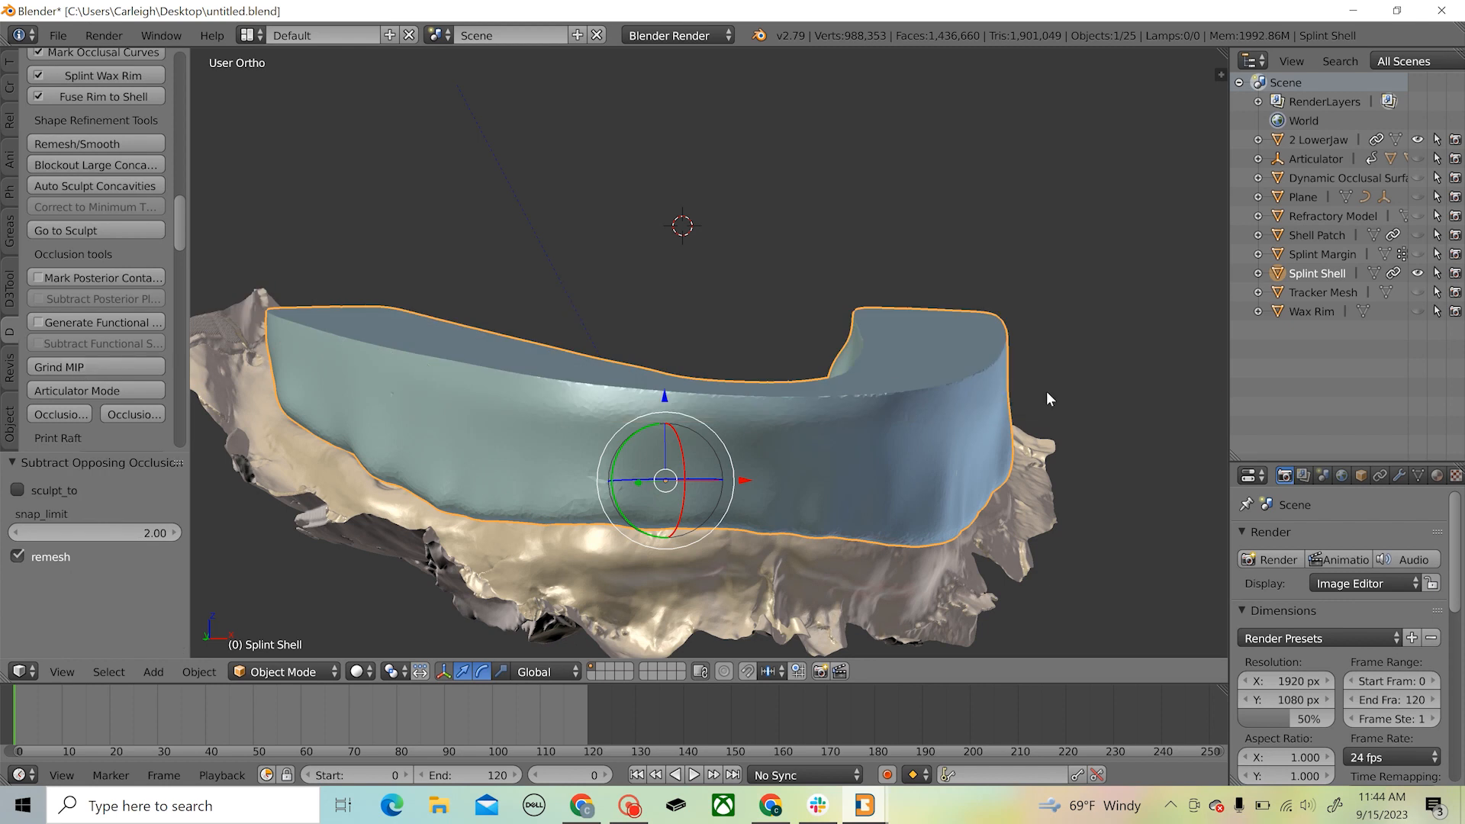
middle_drag(1047, 390, 603, 390)
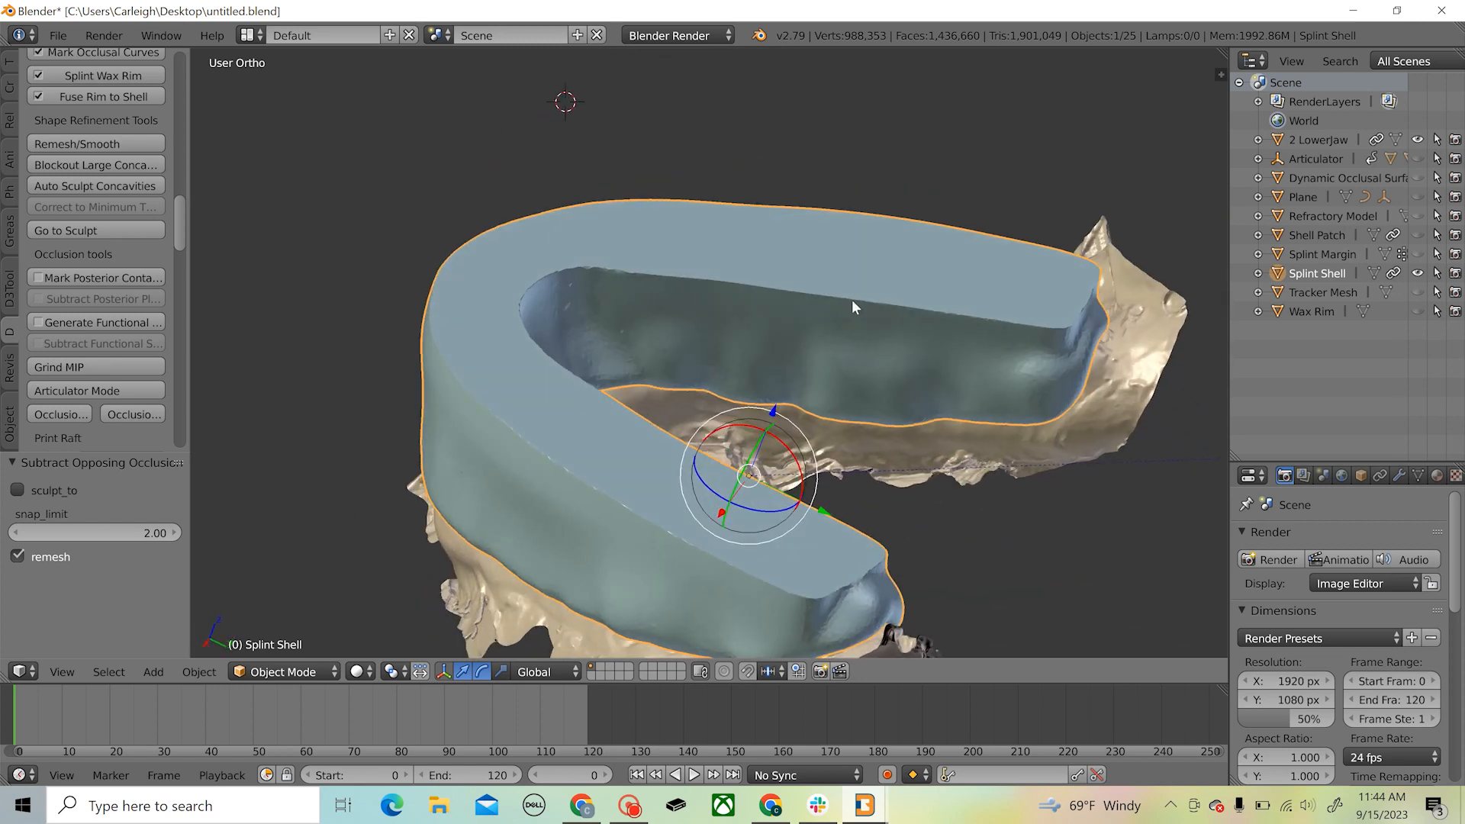
Return the splint shell to sculpting and round its inner occlusal edge and back corner on one side with a resized Smooth brush
click(97, 232)
click(113, 262)
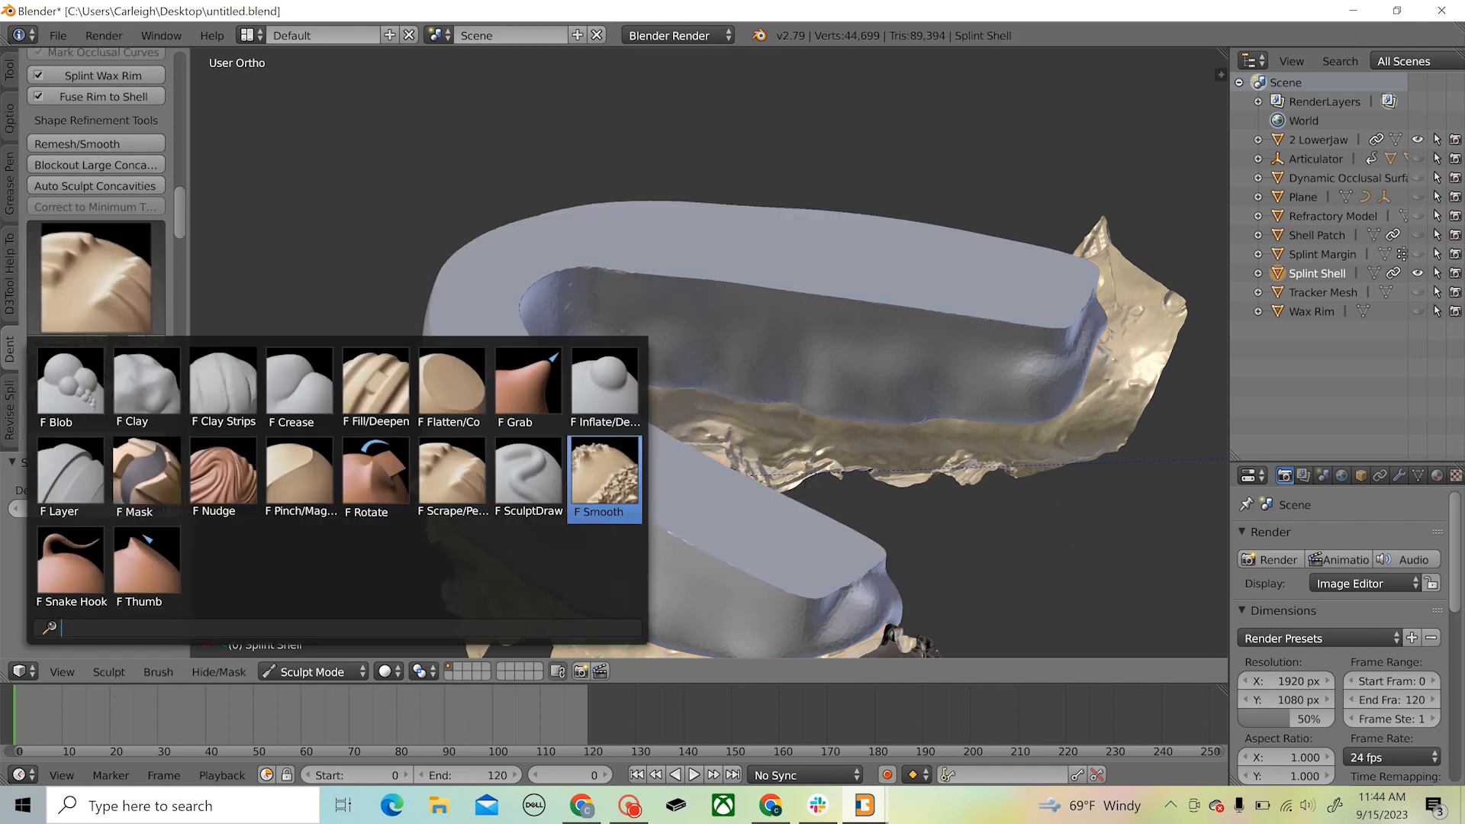
click(614, 469)
key(f)
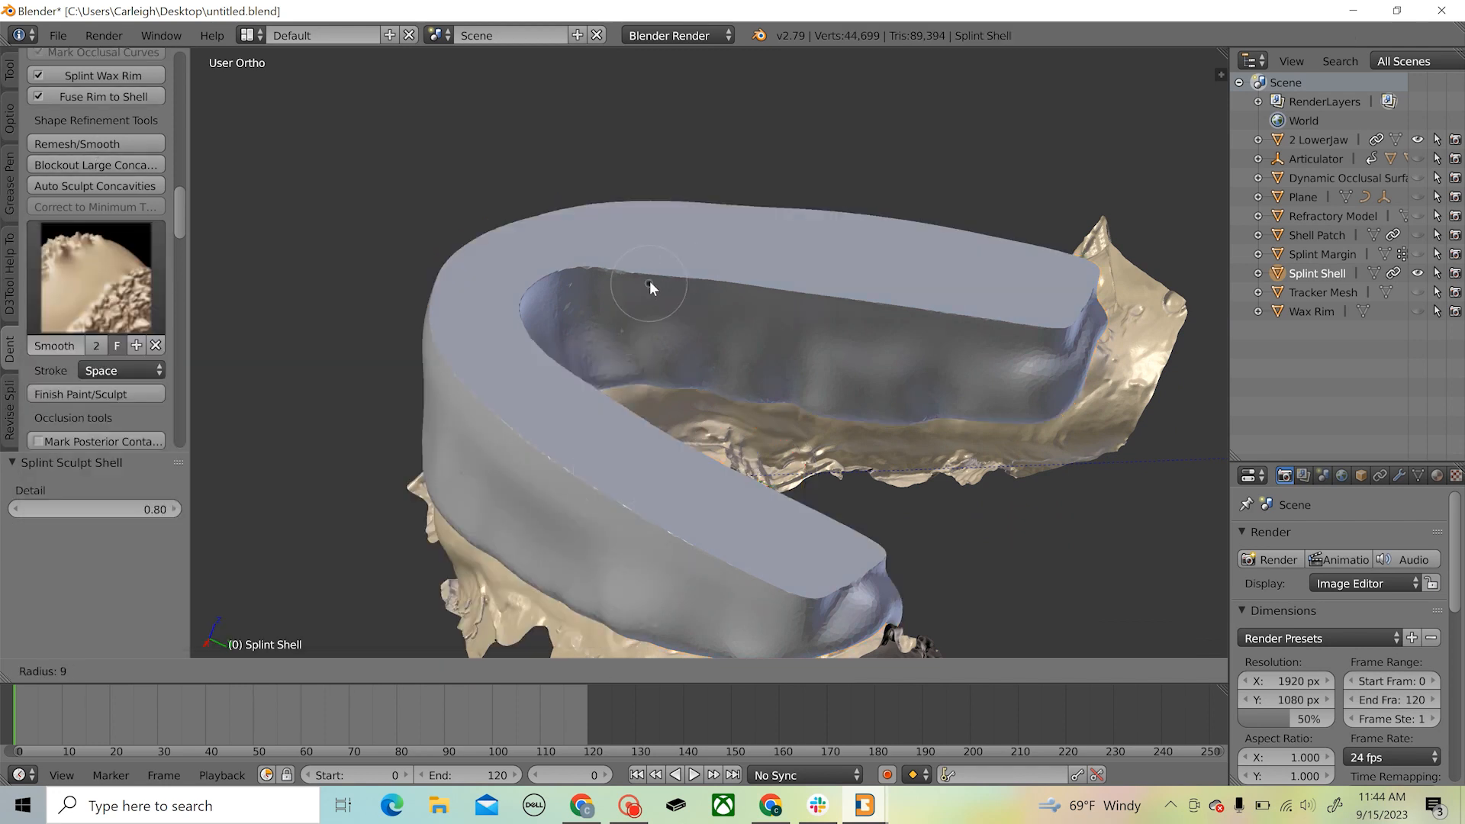
click(670, 288)
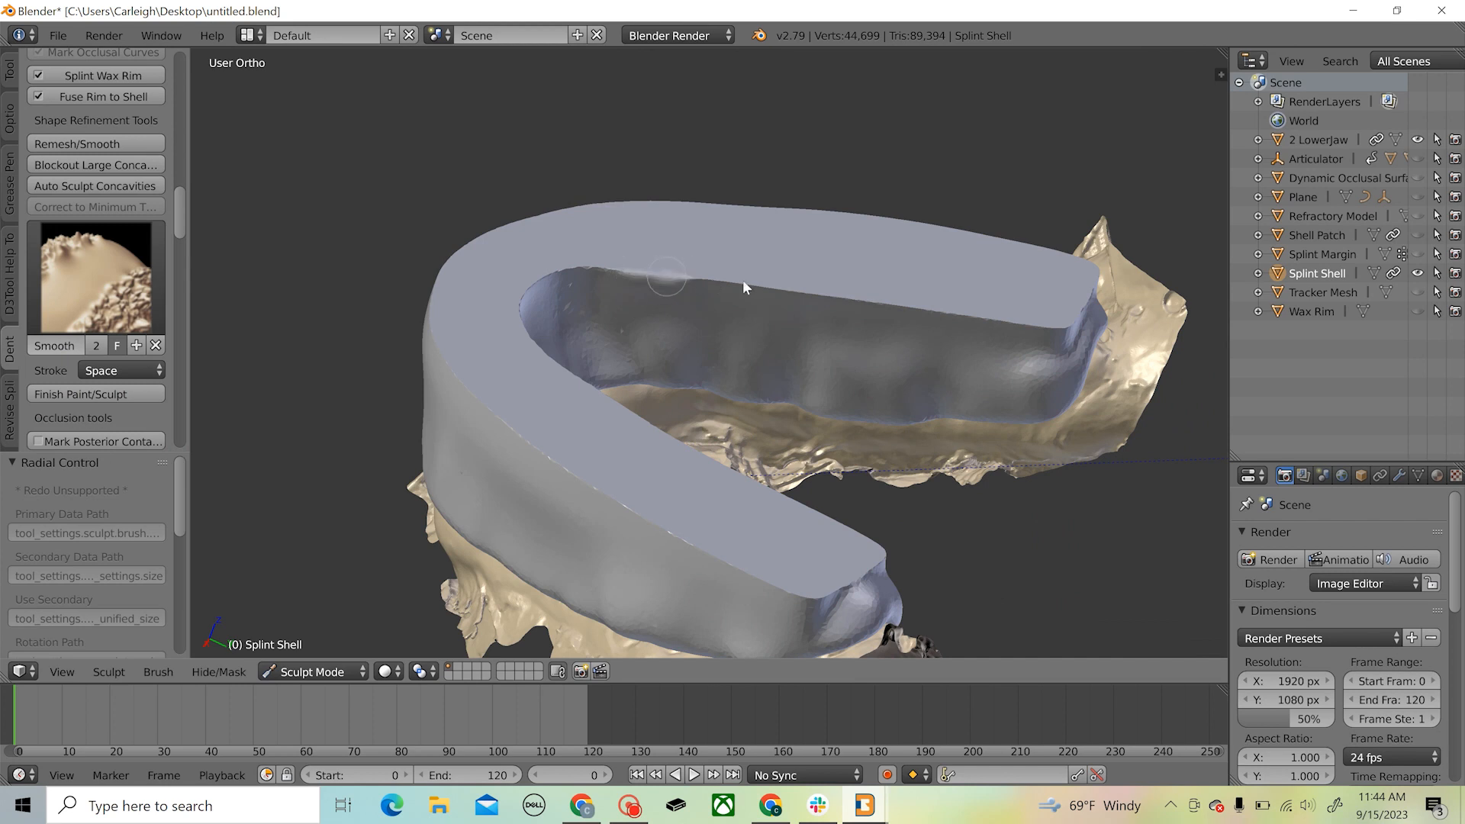
drag(785, 281, 1053, 322)
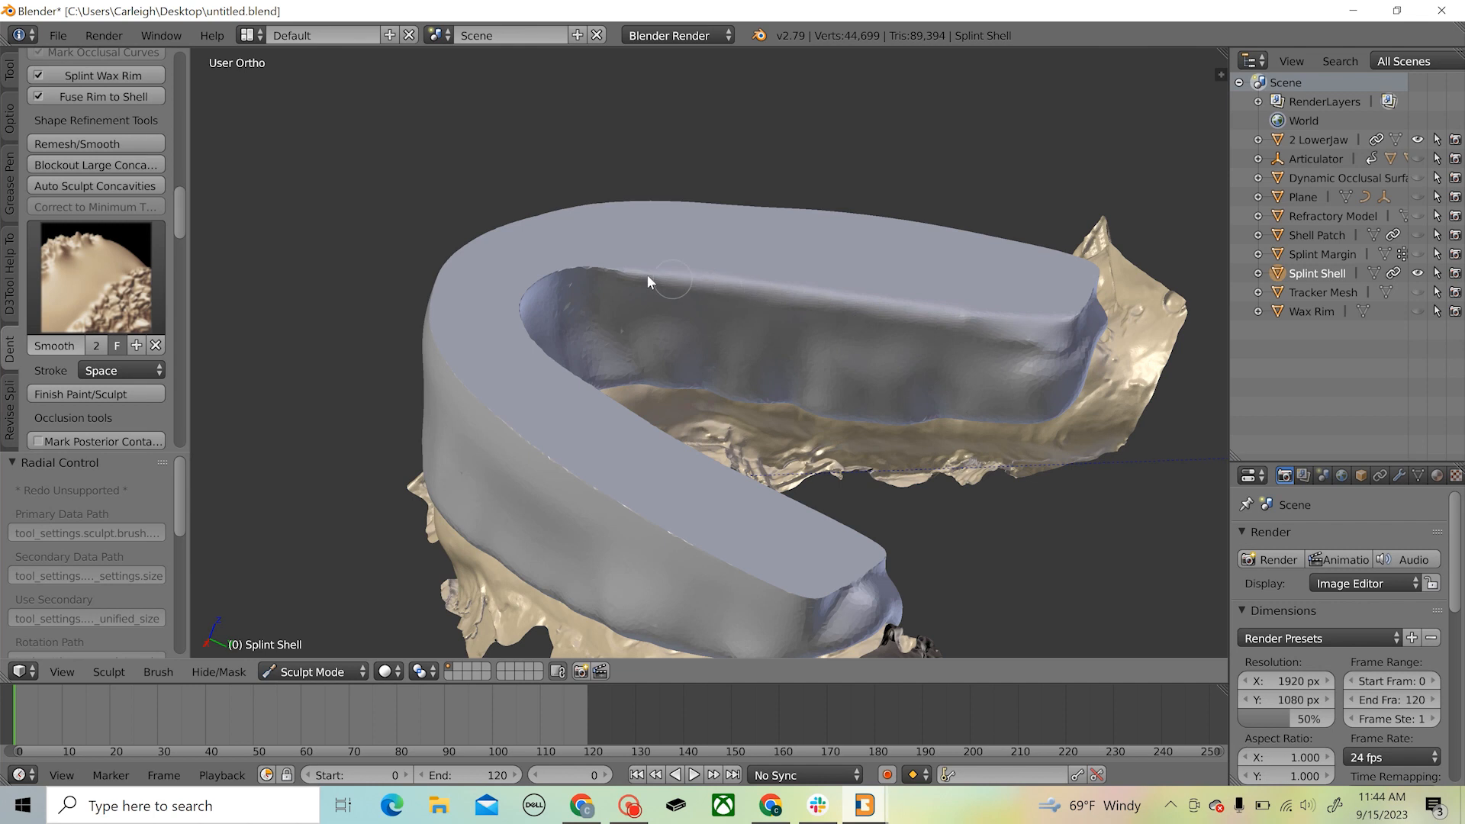
drag(703, 279, 940, 303)
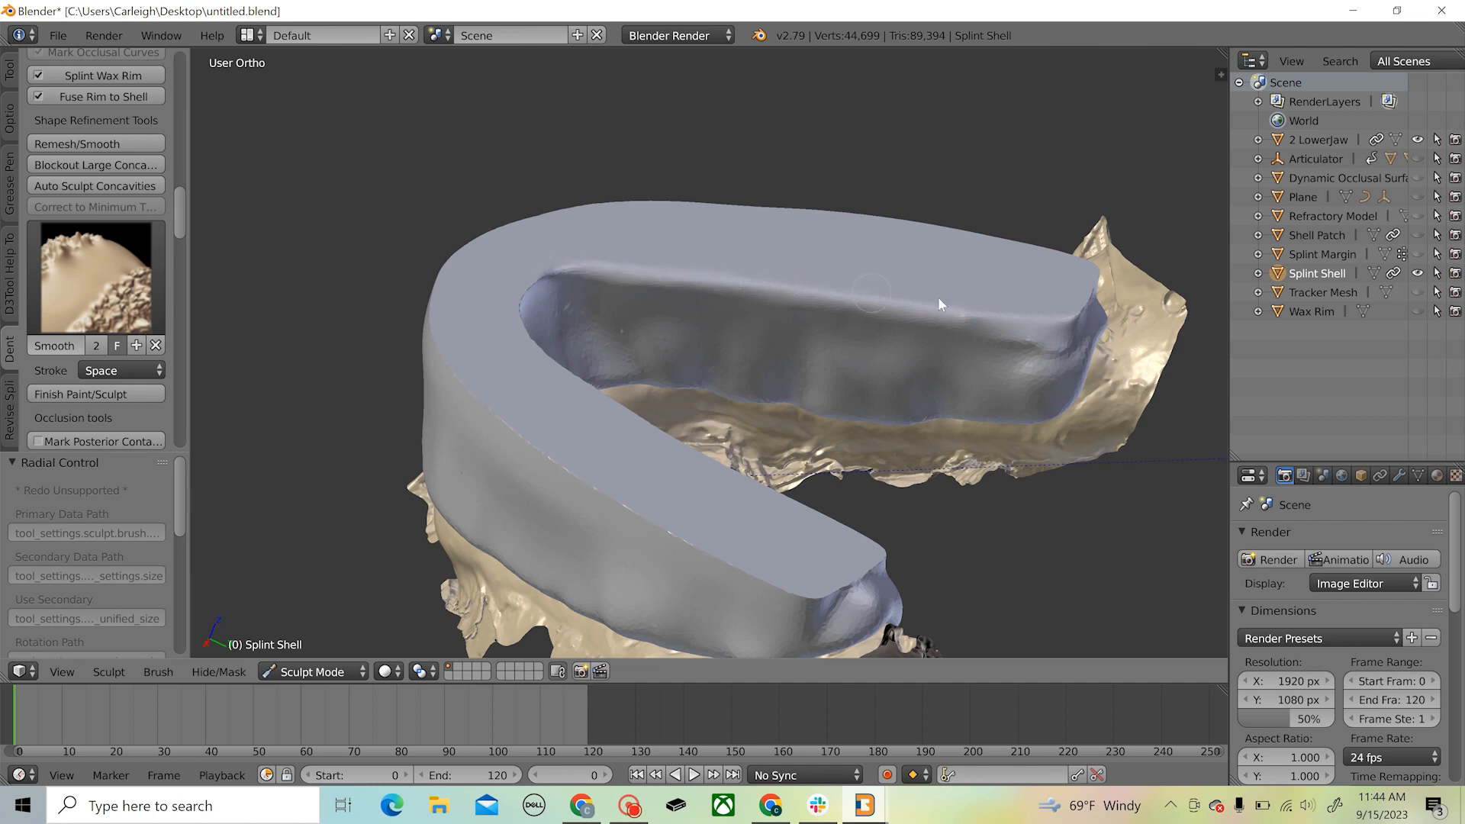
middle_drag(1069, 358, 1104, 410)
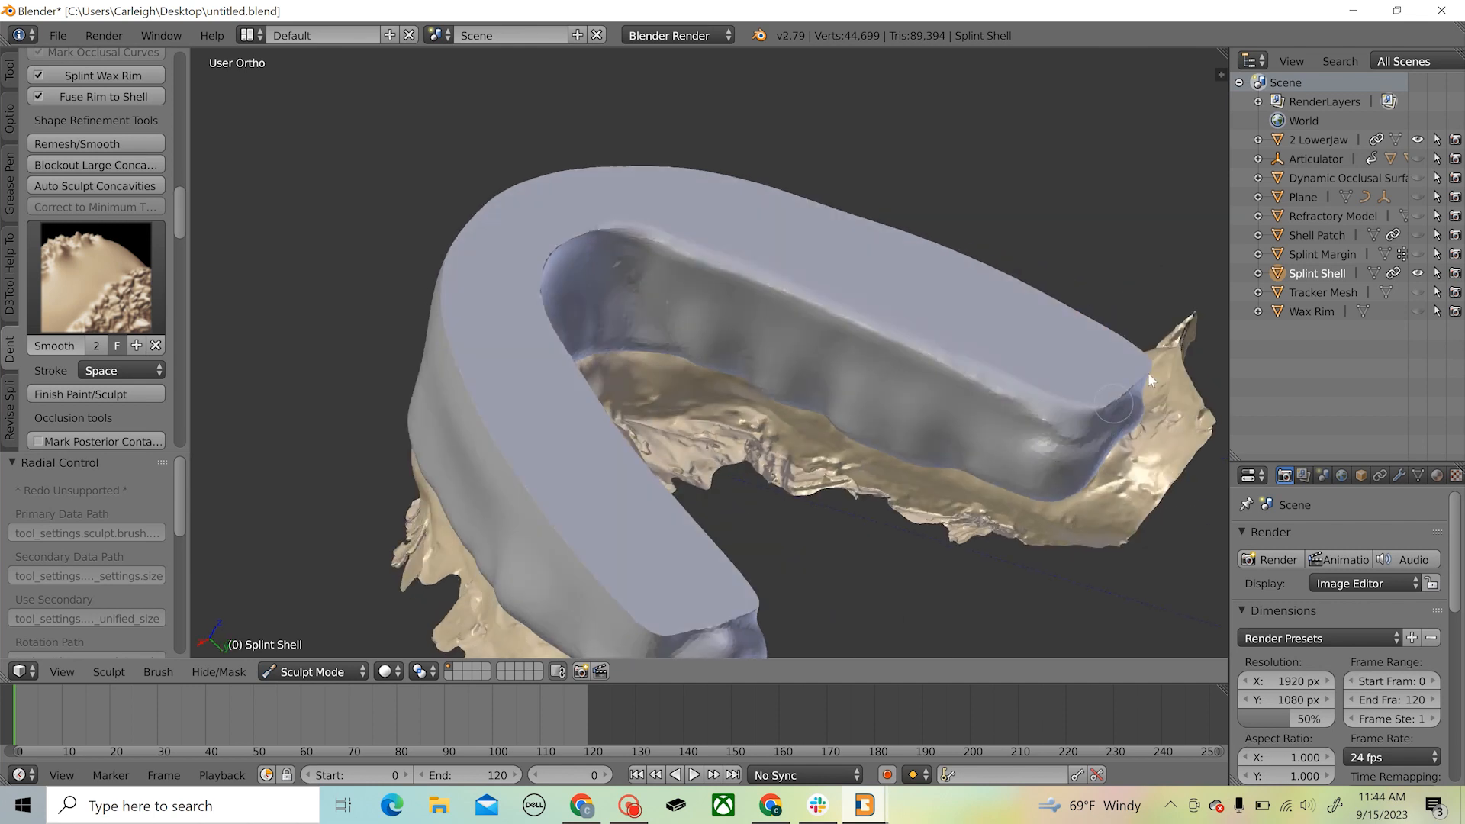
Finish sculpting and run Remesh/Smooth on the splint shell with remesh detail 1.50, 15 smooth iterations and volume correction 0.05
click(96, 394)
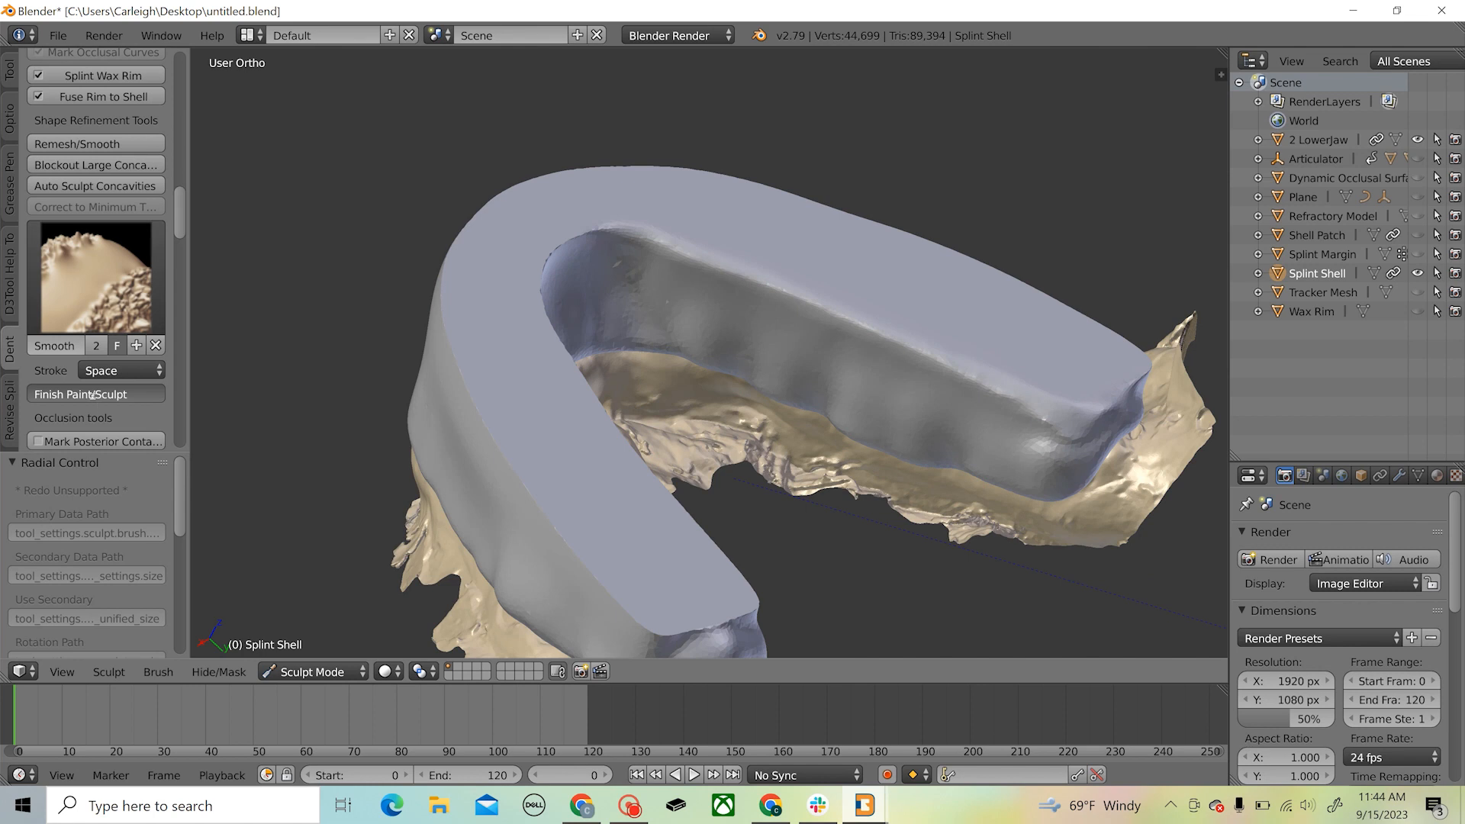
click(99, 145)
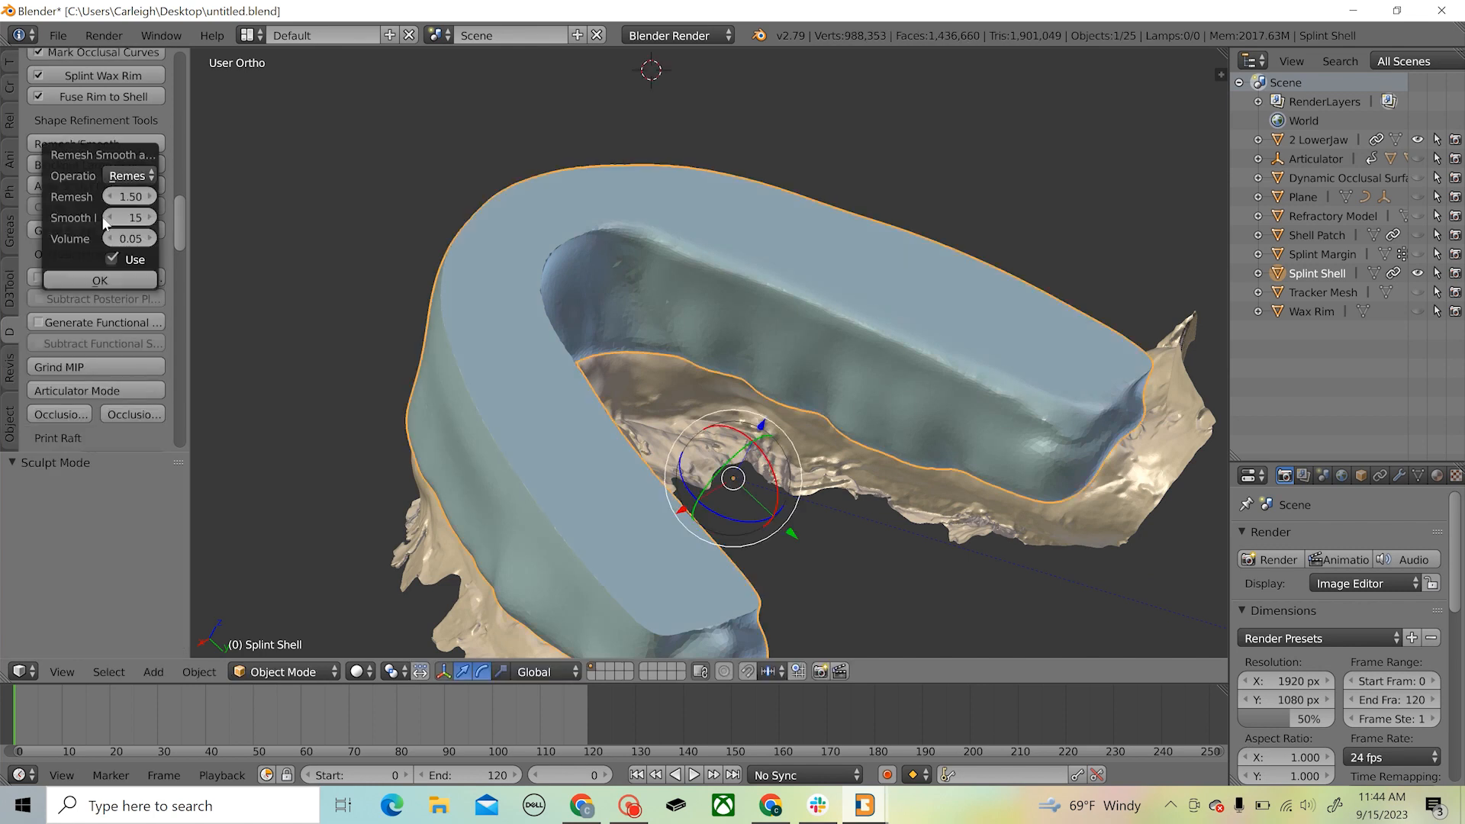
click(99, 282)
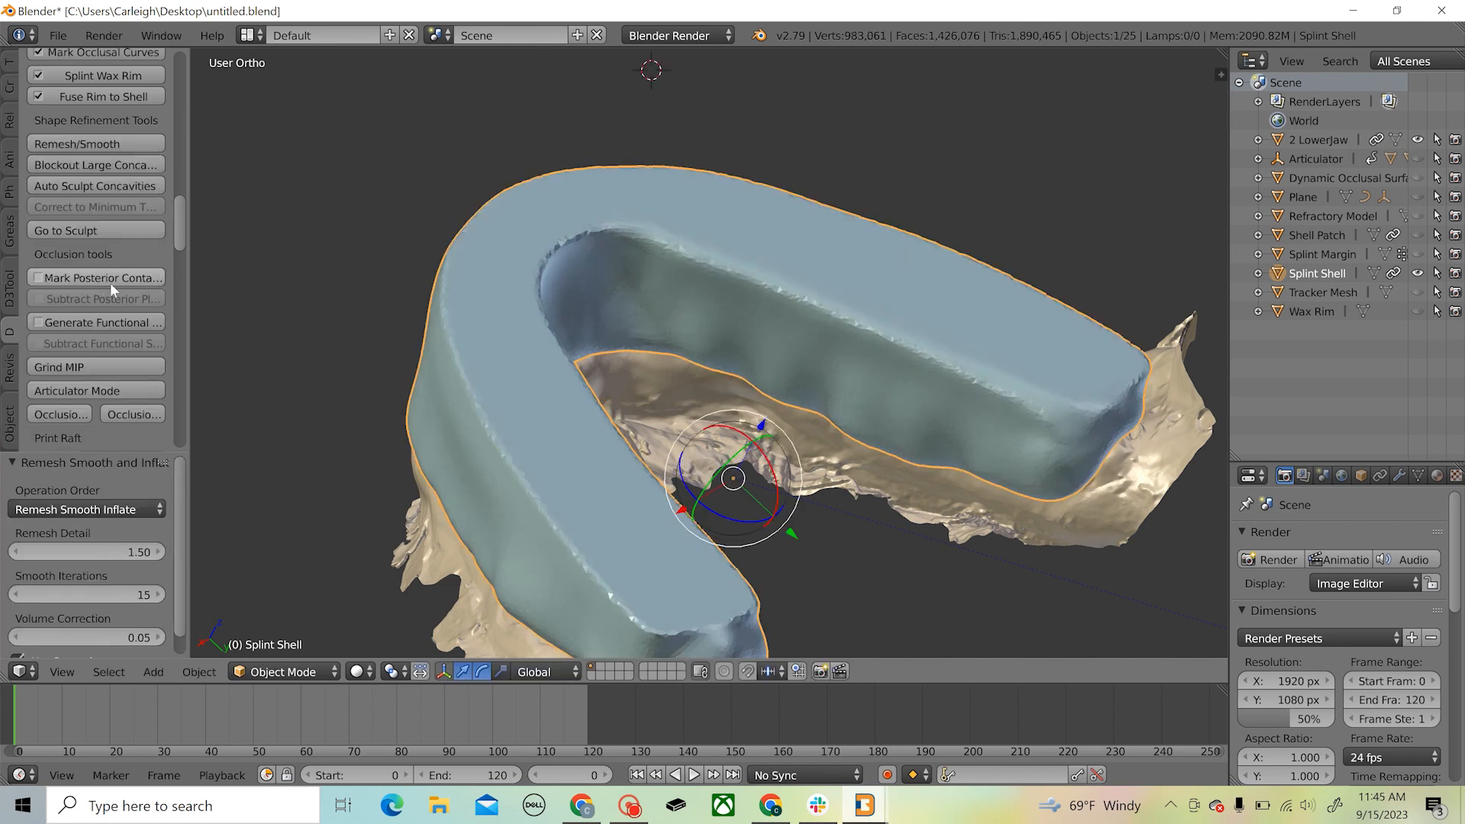
middle_drag(825, 428, 453, 399)
scroll(662, 406, up, 3)
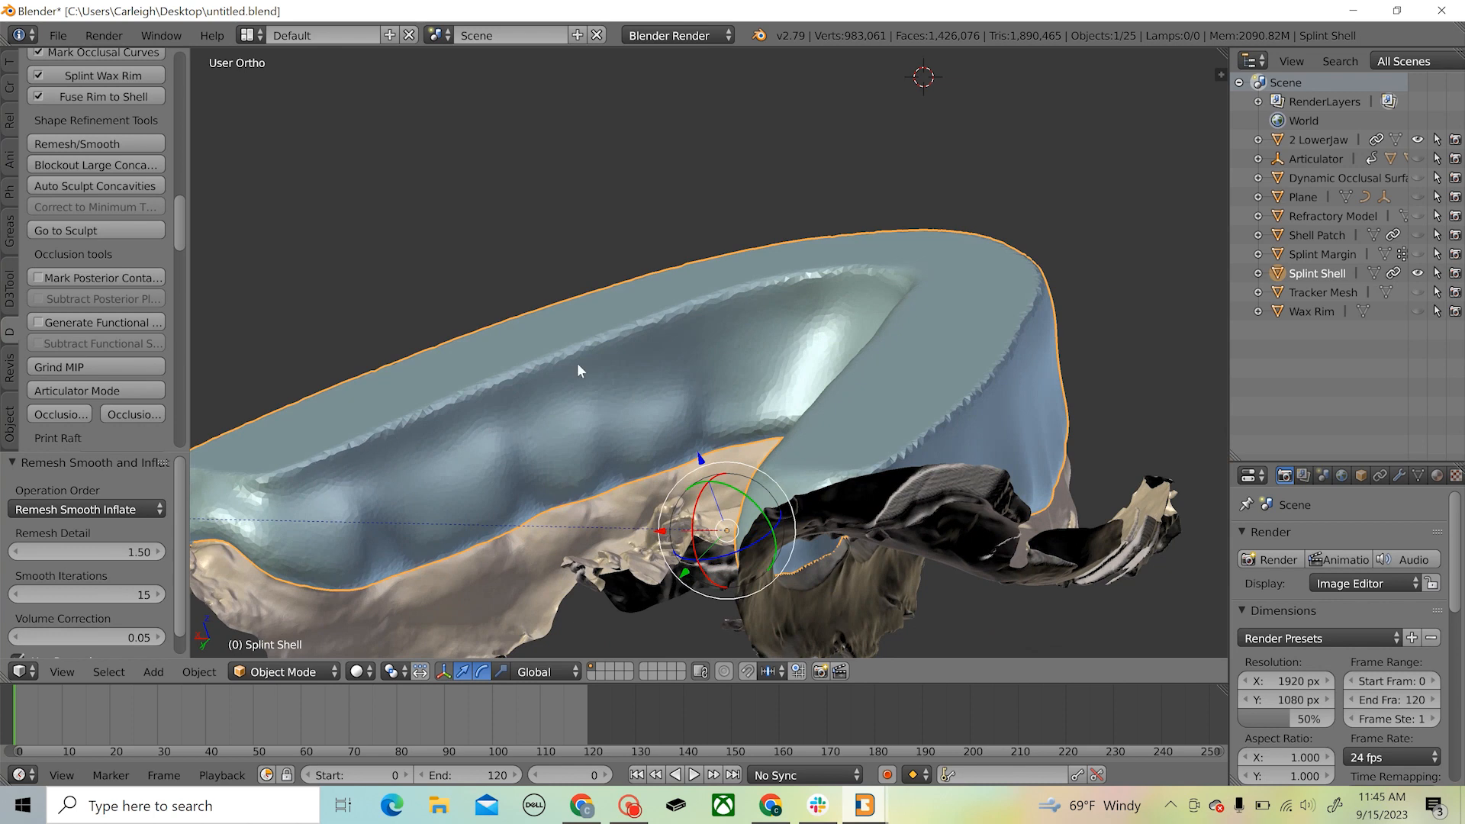
middle_drag(633, 364, 749, 285)
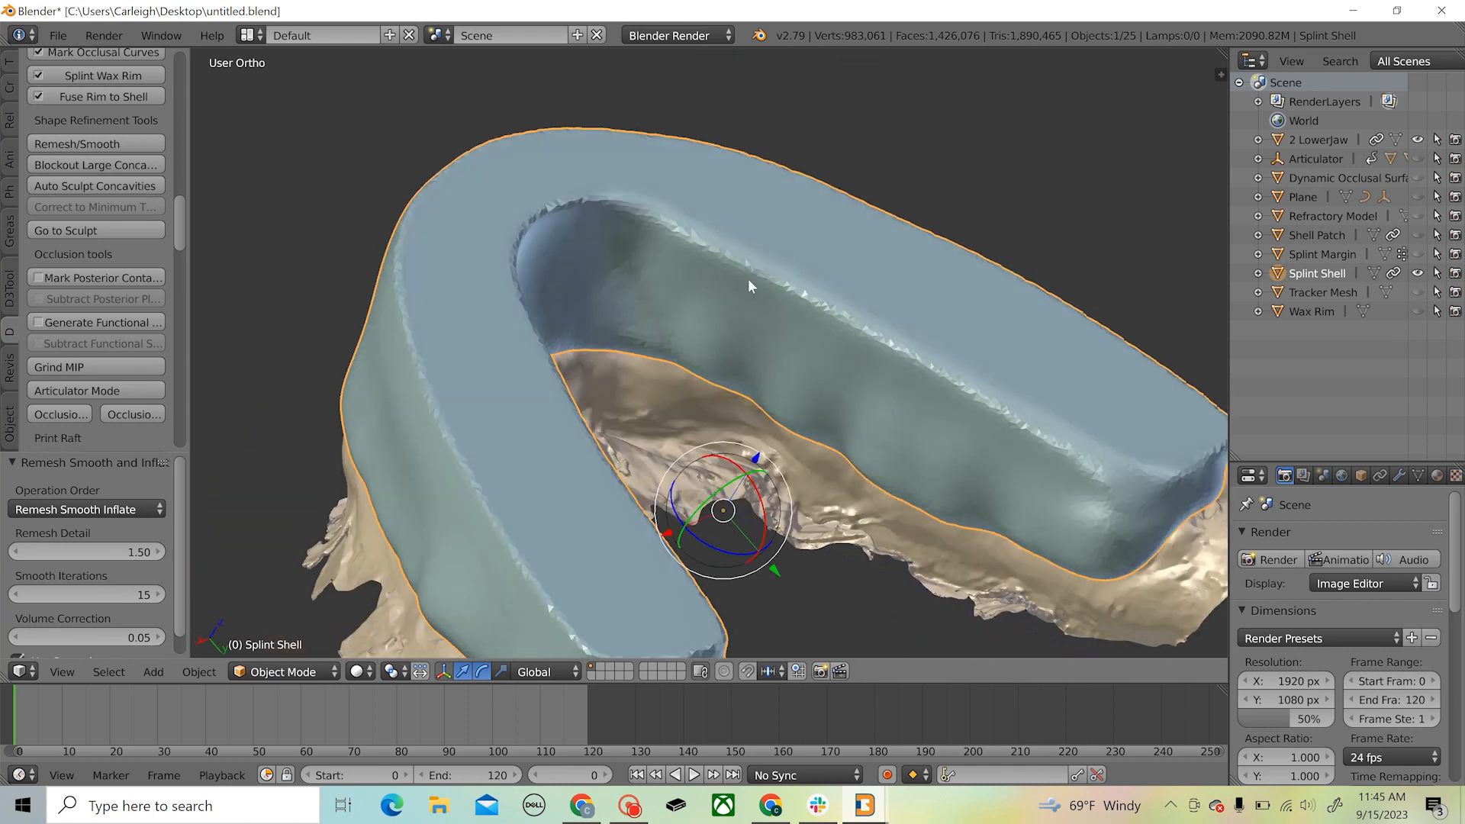
Apply a second Remesh/Smooth pass to the splint shell with the same settings and check its edges from several angles
click(90, 146)
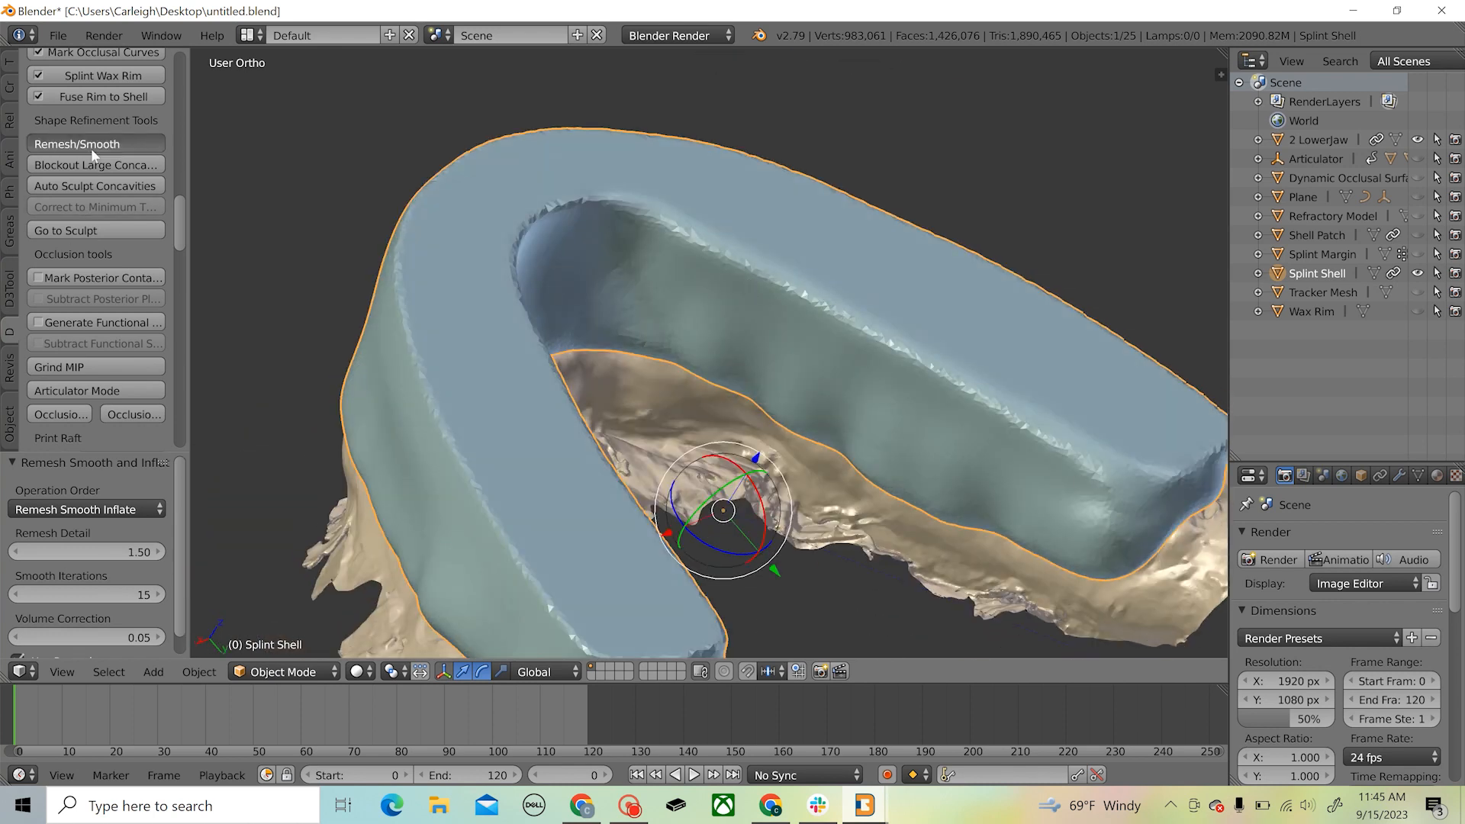
click(107, 276)
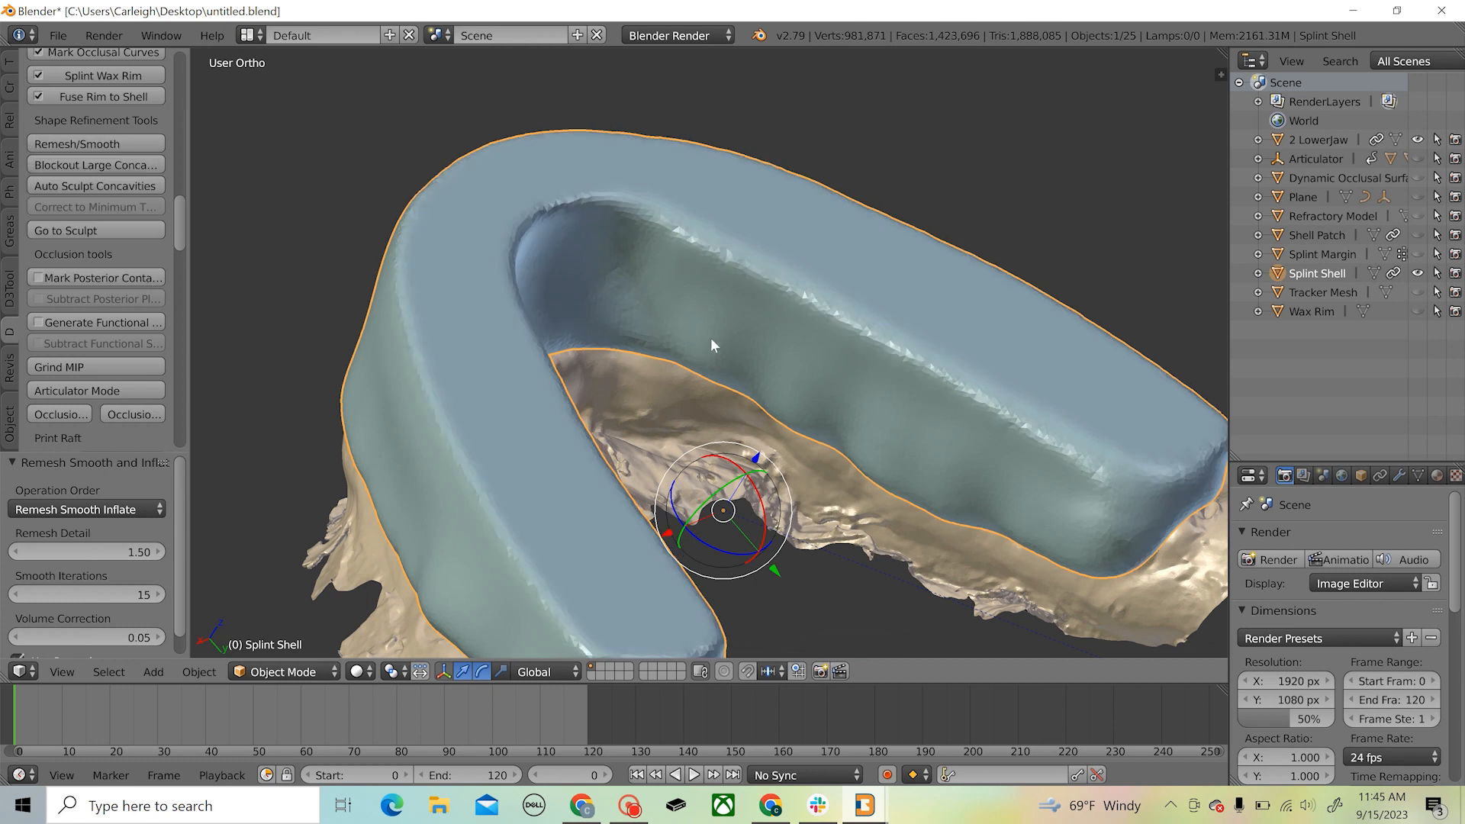
middle_drag(833, 424, 325, 513)
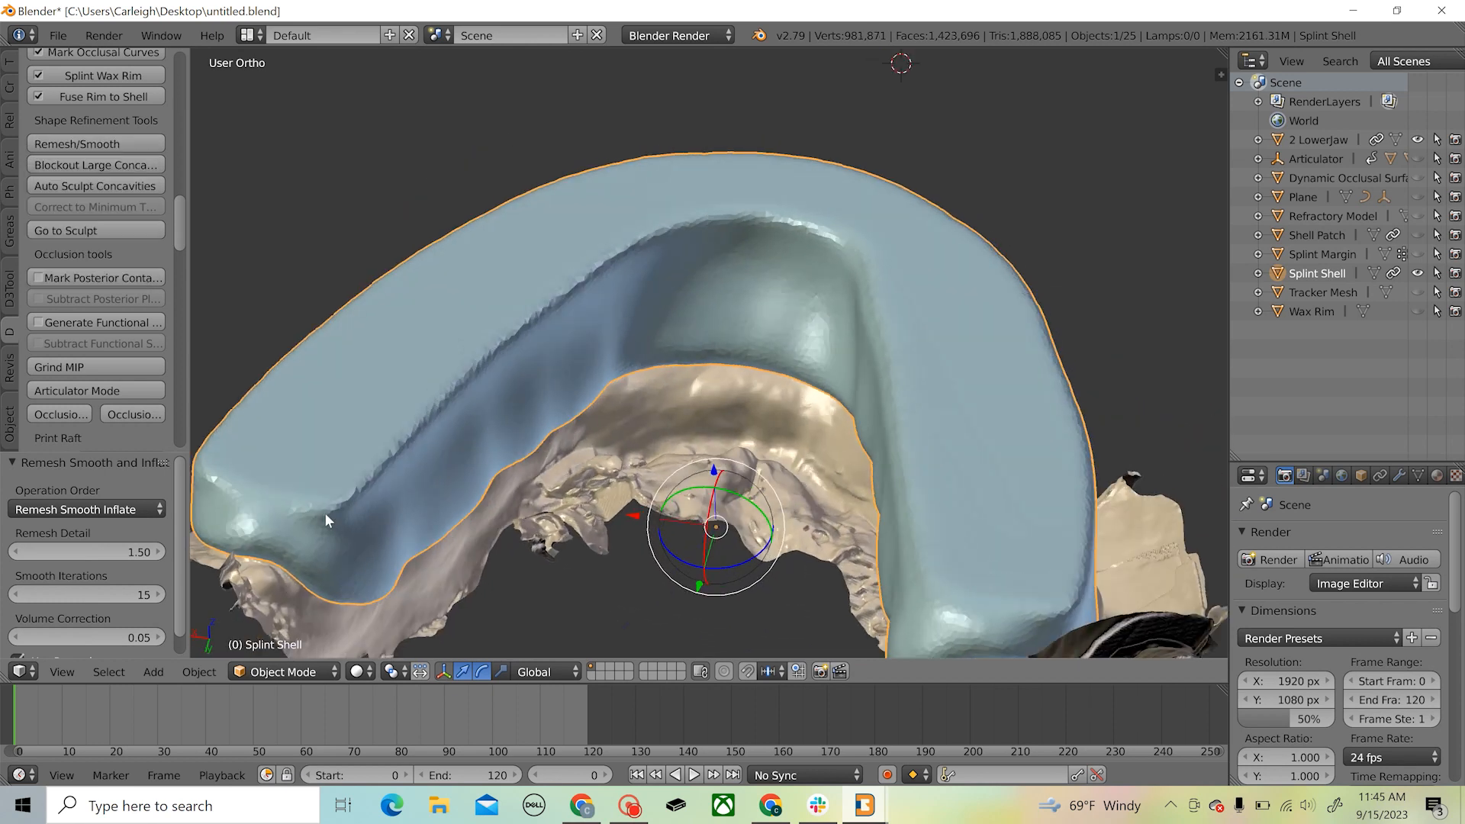
middle_drag(481, 412, 603, 433)
Finalize the splint using the Volume solver and inspect the final splint from the side
scroll(80, 348, down, 8)
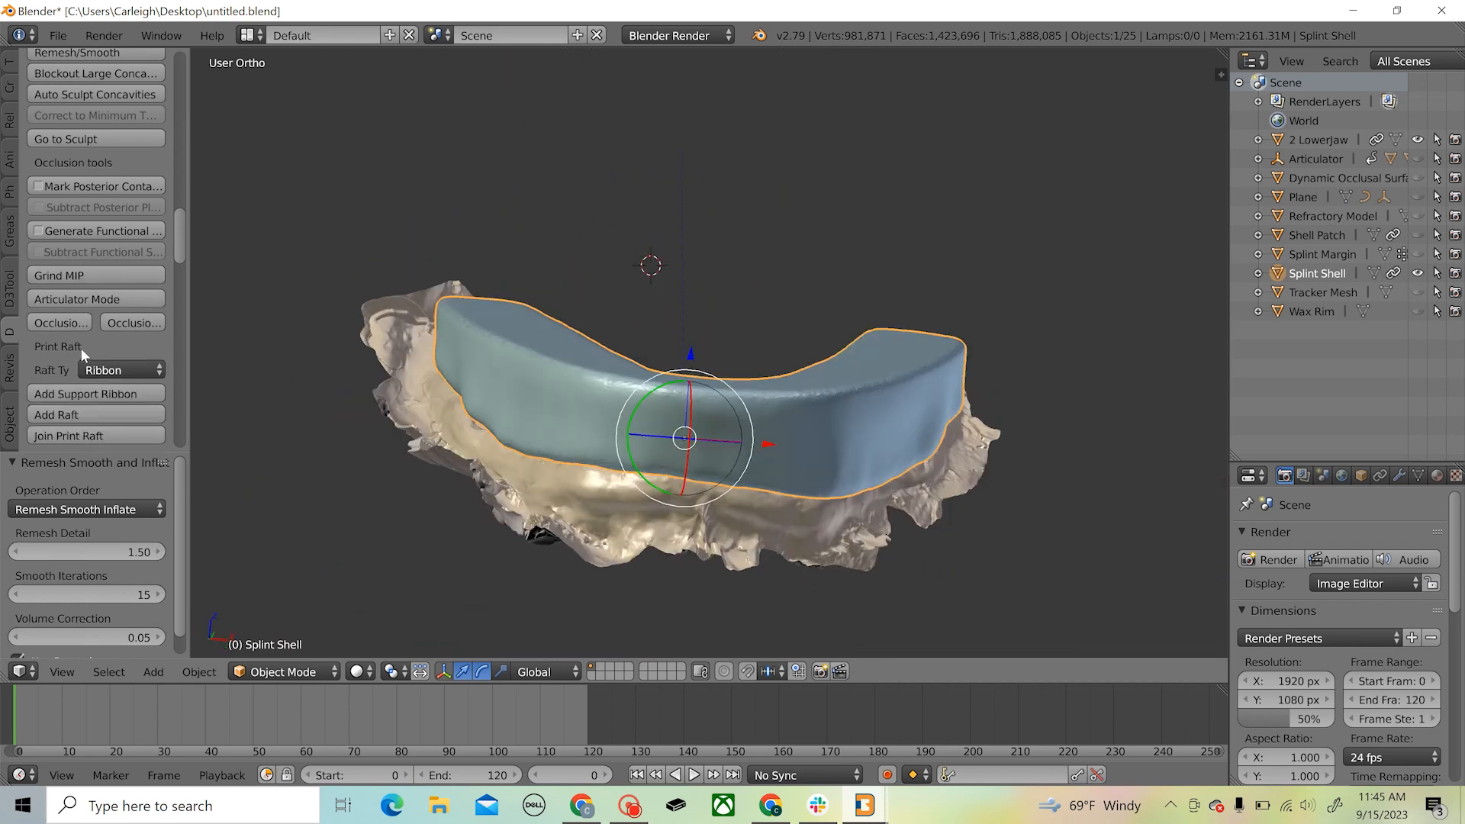
click(118, 300)
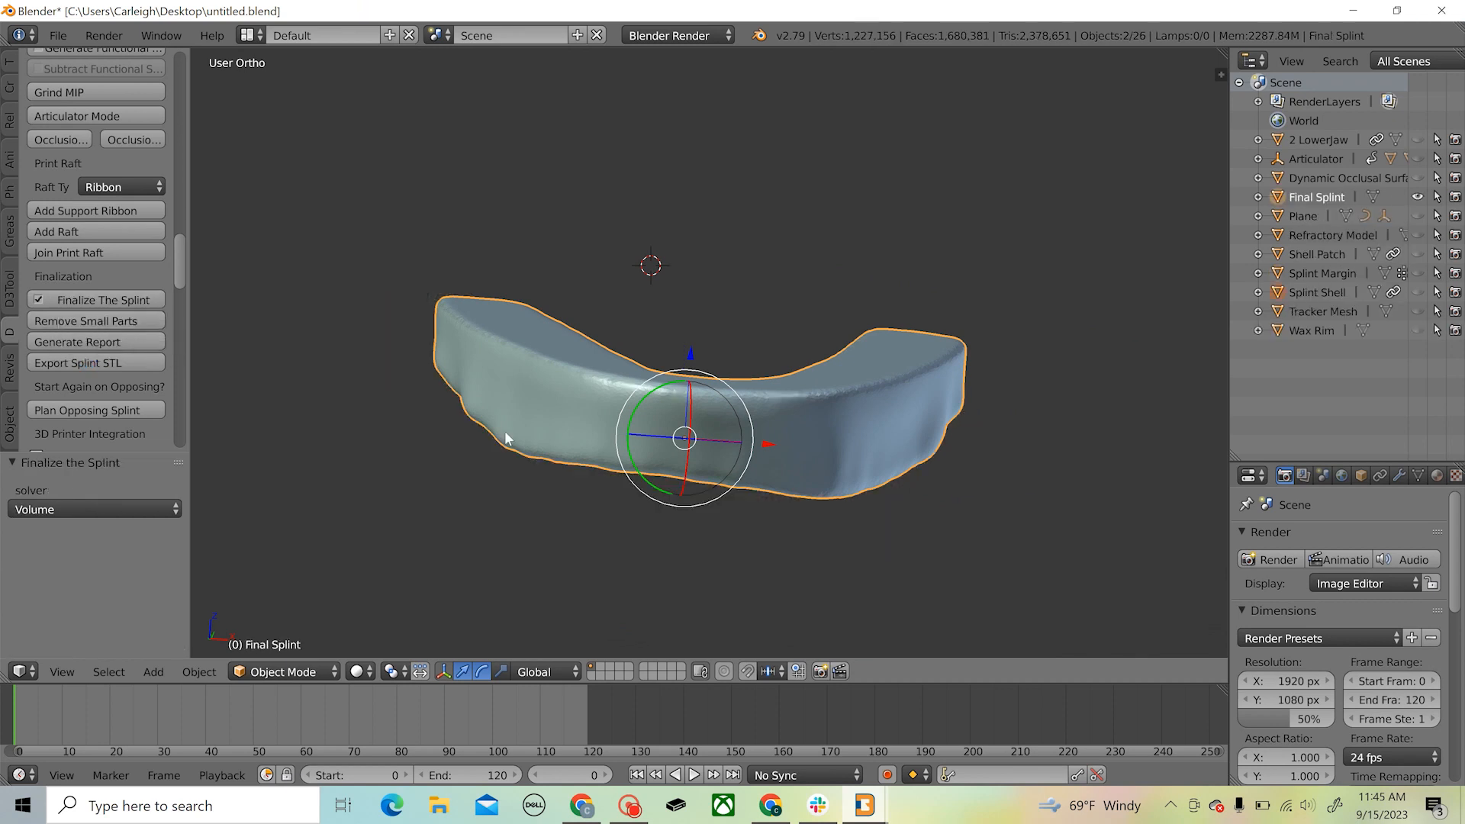
middle_drag(505, 430, 911, 377)
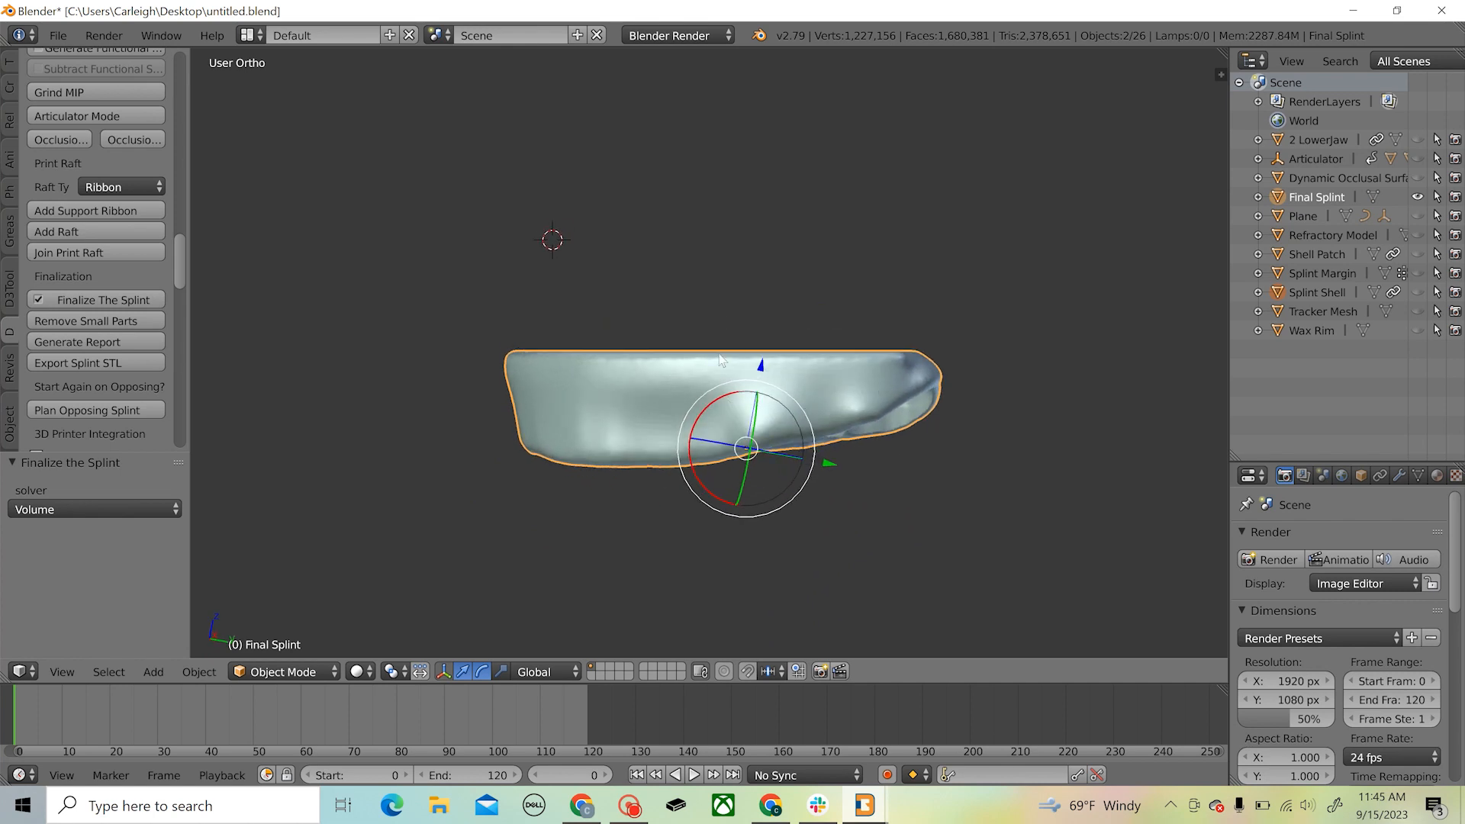